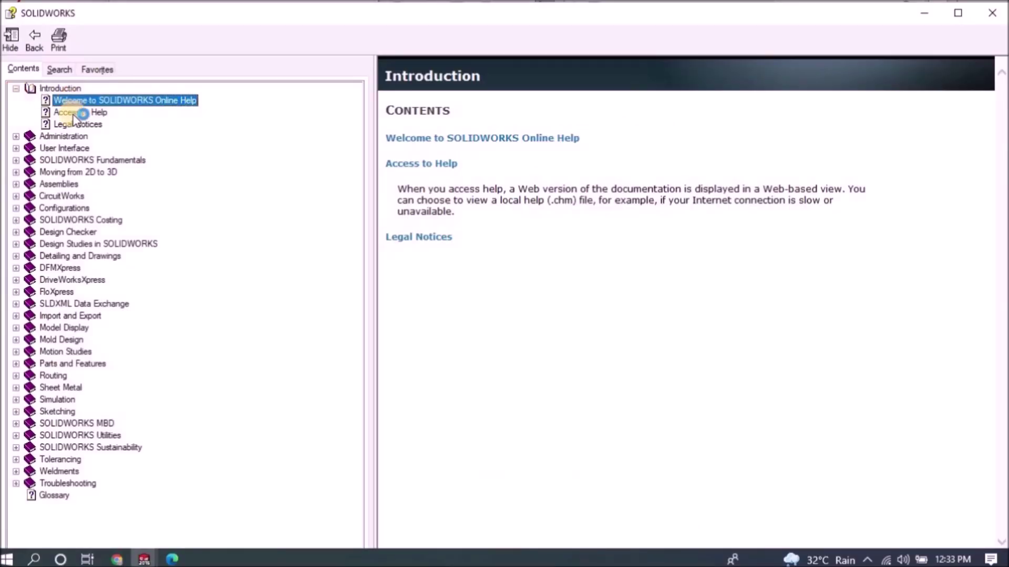
# Step: Show the Legal Notices help page, then expand Administration and the Installation and Administration Guide
pyautogui.click(74, 114)
pyautogui.click(75, 129)
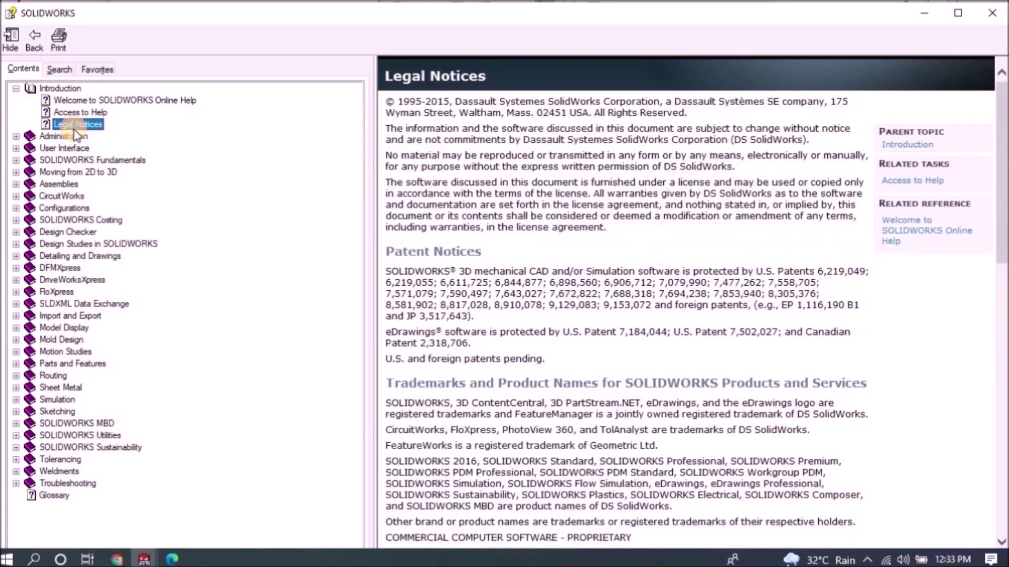
pyautogui.click(17, 137)
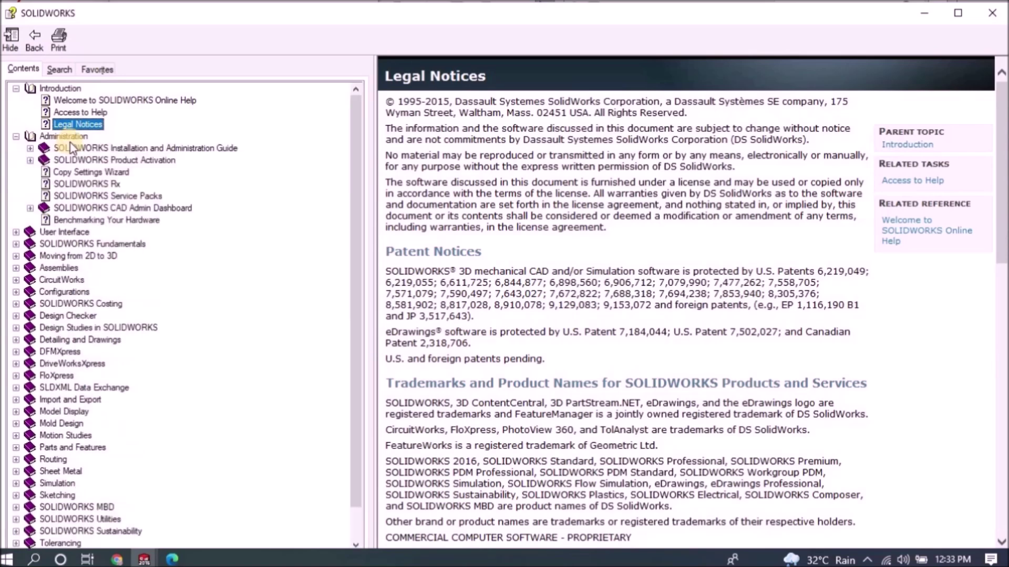
pyautogui.click(31, 150)
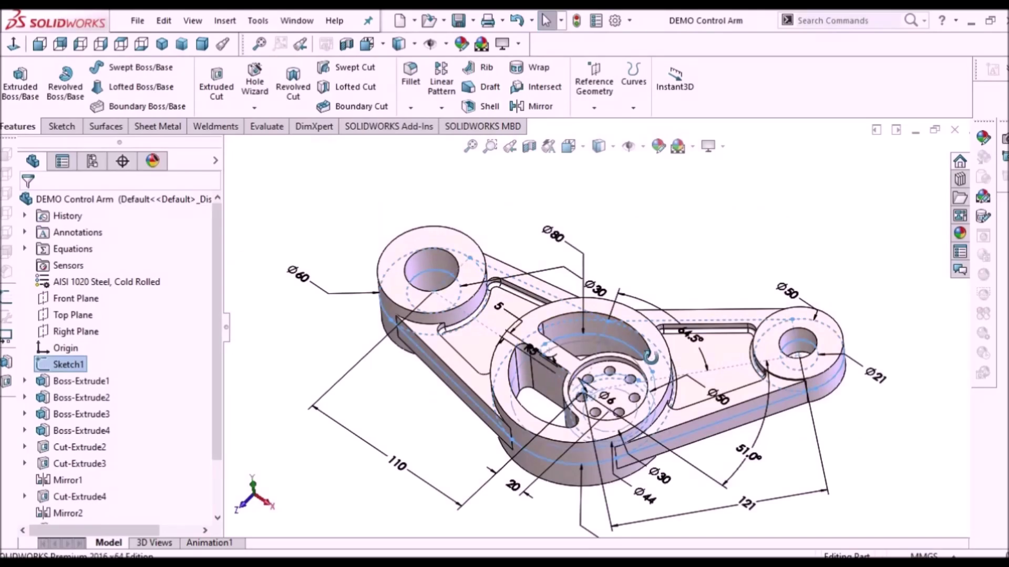
# Step: Orbit the demo control arm and boundary surface models, switching to the ISO 2 view
pyautogui.scroll(3, 677, 273)
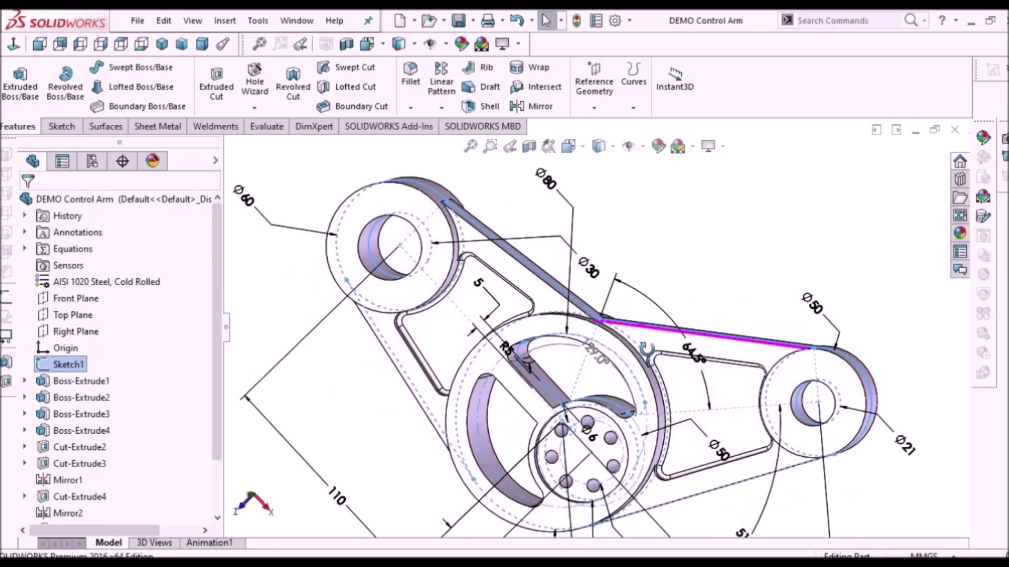
pyautogui.moveTo(677, 273)
pyautogui.mouseDown(button='middle')
pyautogui.moveTo(734, 255)
pyautogui.moveTo(759, 290)
pyautogui.moveTo(638, 311)
pyautogui.moveTo(670, 285)
pyautogui.moveTo(684, 249)
pyautogui.mouseUp(button='middle')
pyautogui.press('Escape')
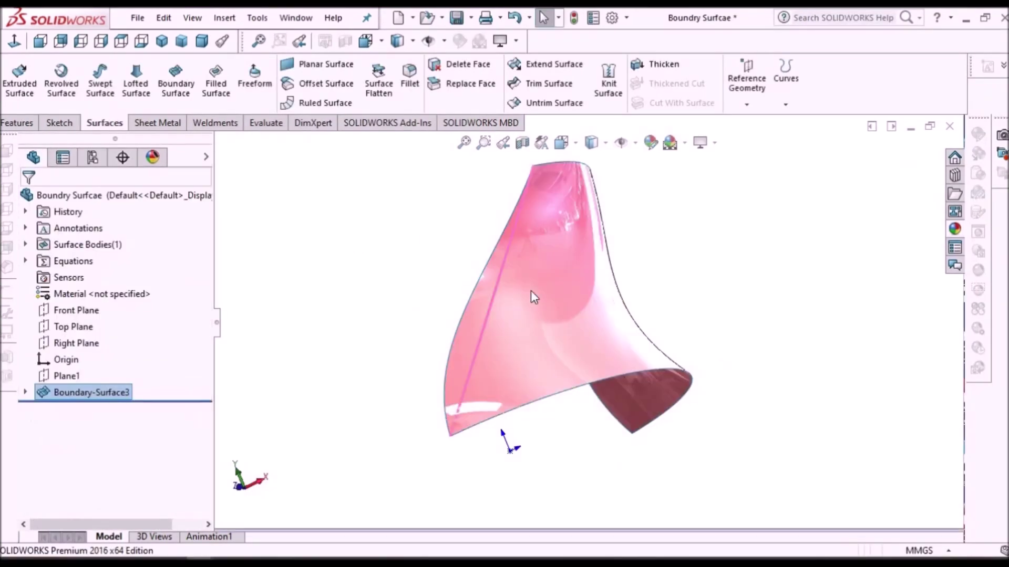
pyautogui.moveTo(603, 323); pyautogui.dragTo(475, 308, button='middle')
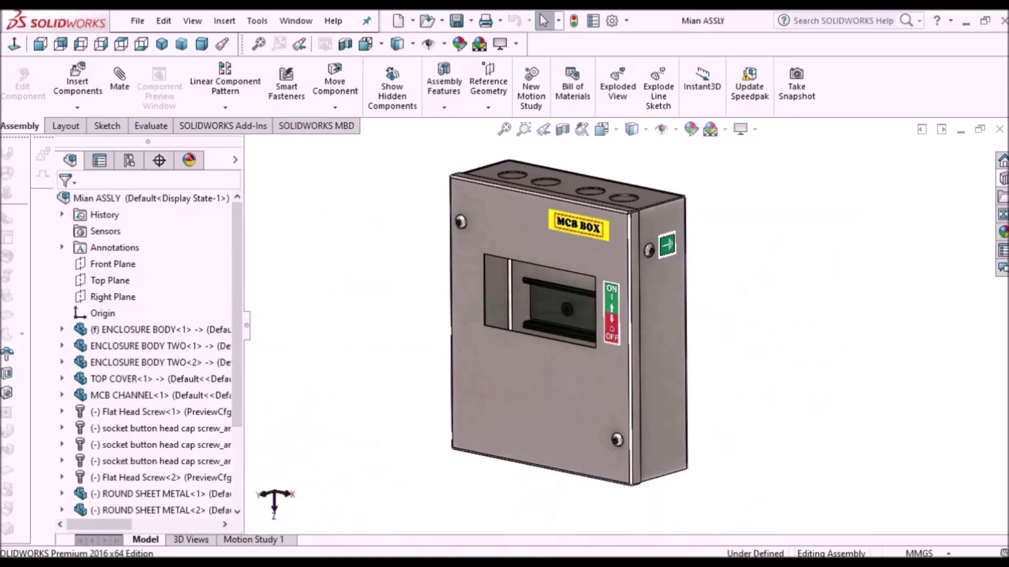
pyautogui.hotkey('ctrl', '7')
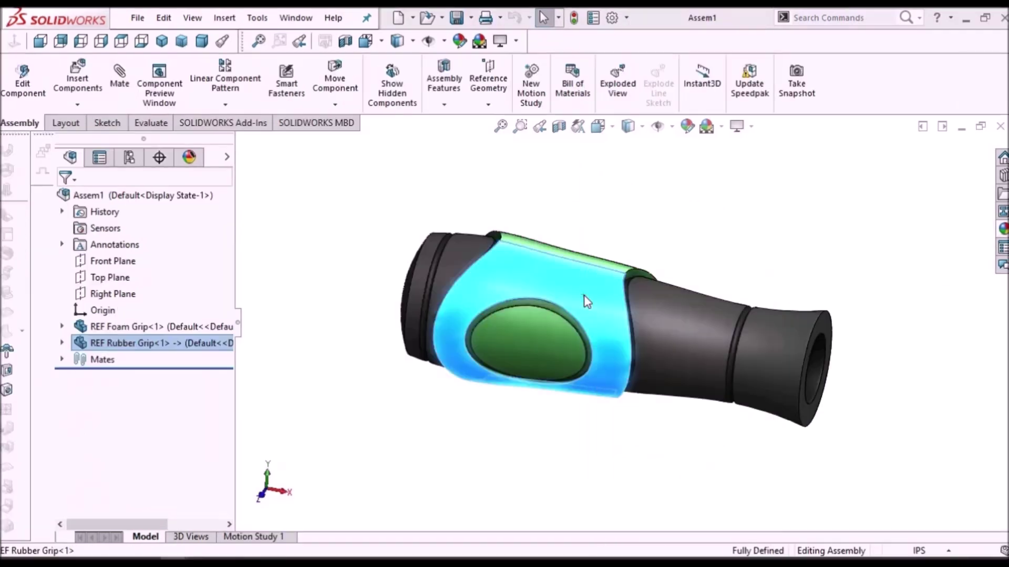
pyautogui.rightClick(584, 321)
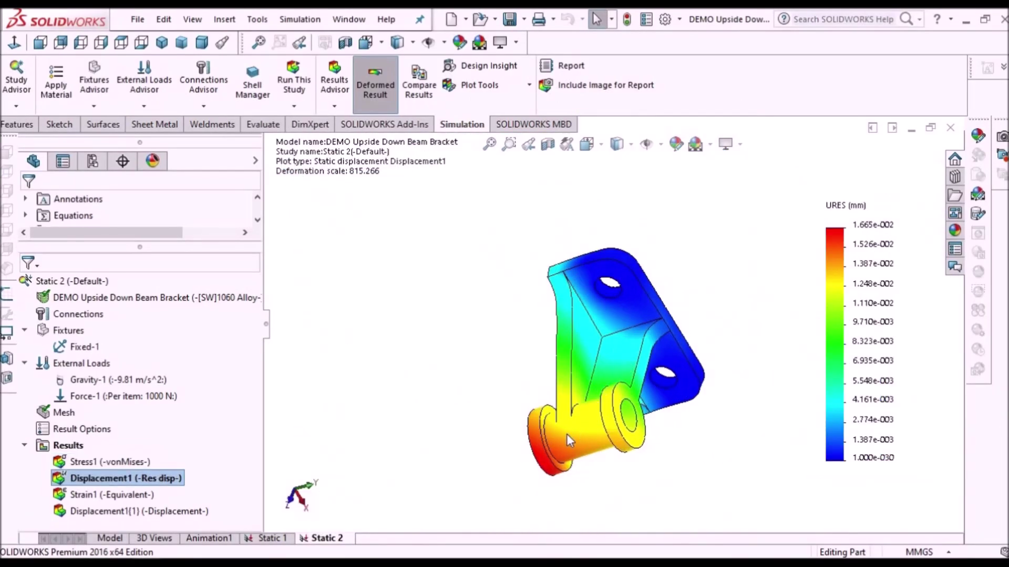
# Step: Hide the Thicken1 body of the wave surface part, leaving only its surface sheets
pyautogui.moveTo(567, 434); pyautogui.dragTo(646, 483, button='middle')
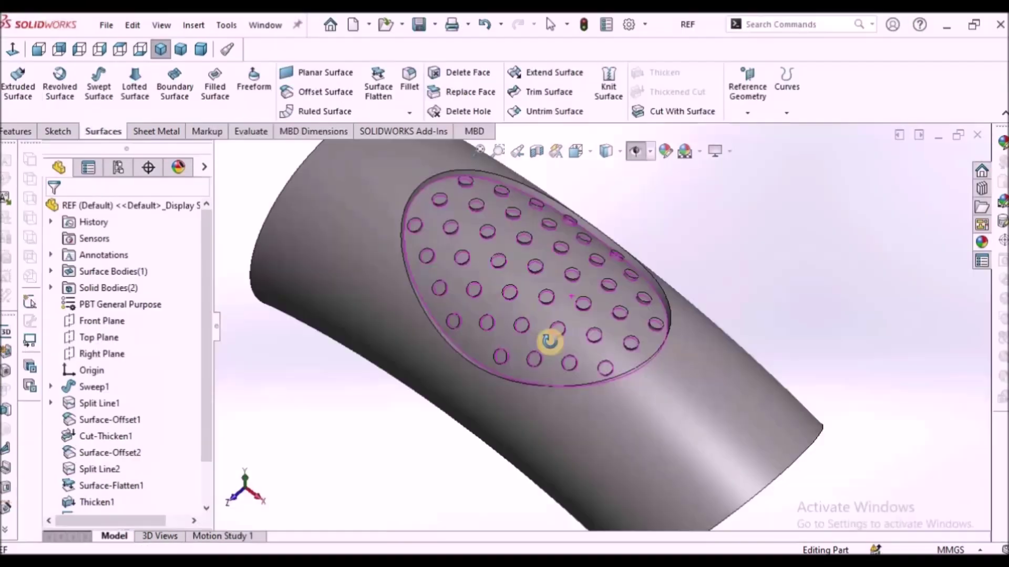
pyautogui.moveTo(547, 340); pyautogui.dragTo(667, 326, button='middle')
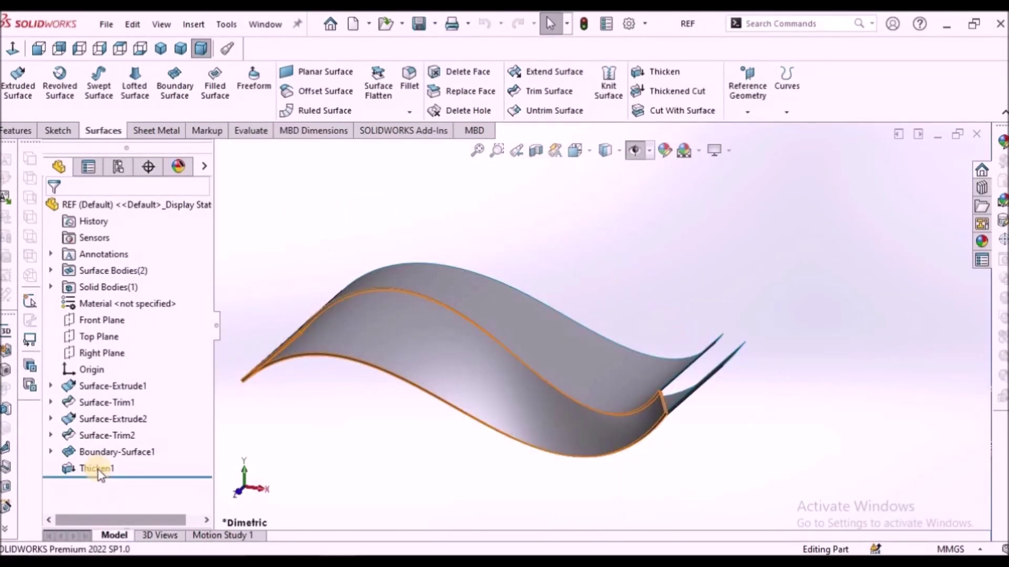
pyautogui.rightClick(80, 468)
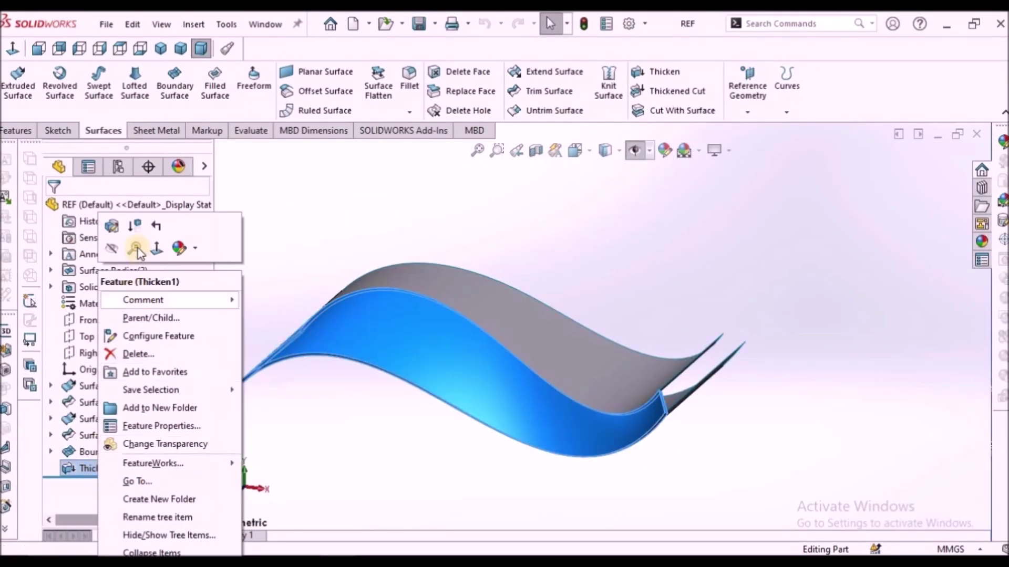
pyautogui.click(114, 255)
pyautogui.moveTo(525, 301); pyautogui.dragTo(544, 327, button='middle')
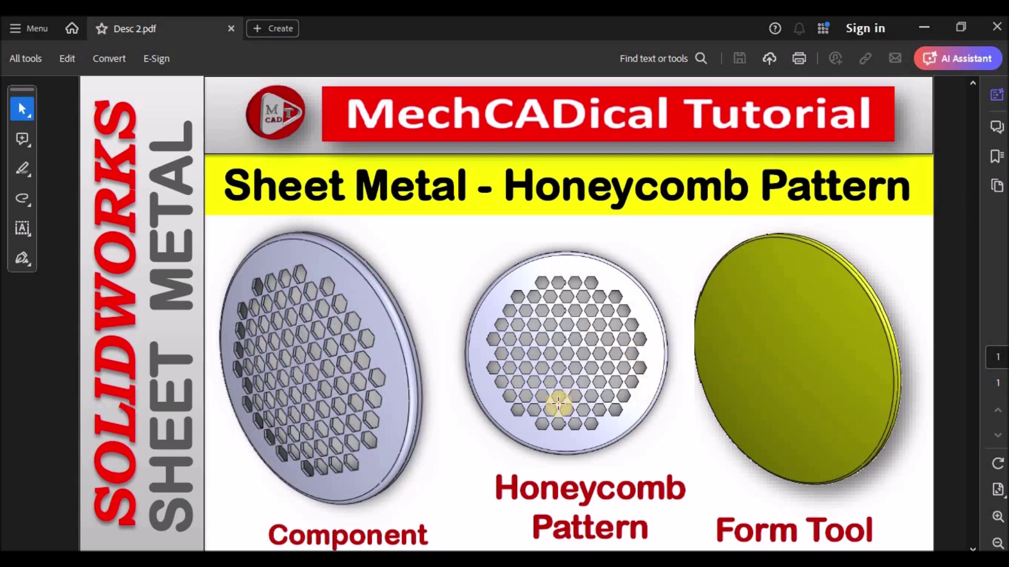
pyautogui.moveTo(342, 565)
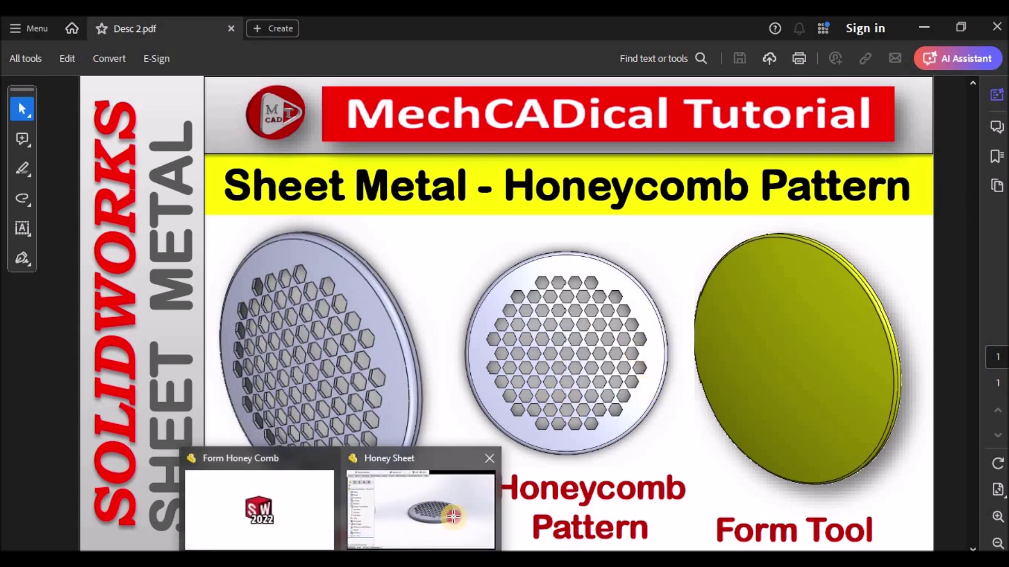
pyautogui.click(454, 518)
# Step: Zoom, fit, pan and orbit the Honey Sheet disc to inspect its honeycomb perforations
pyautogui.scroll(3, 603, 342)
pyautogui.moveTo(603, 342); pyautogui.dragTo(494, 368, button='middle')
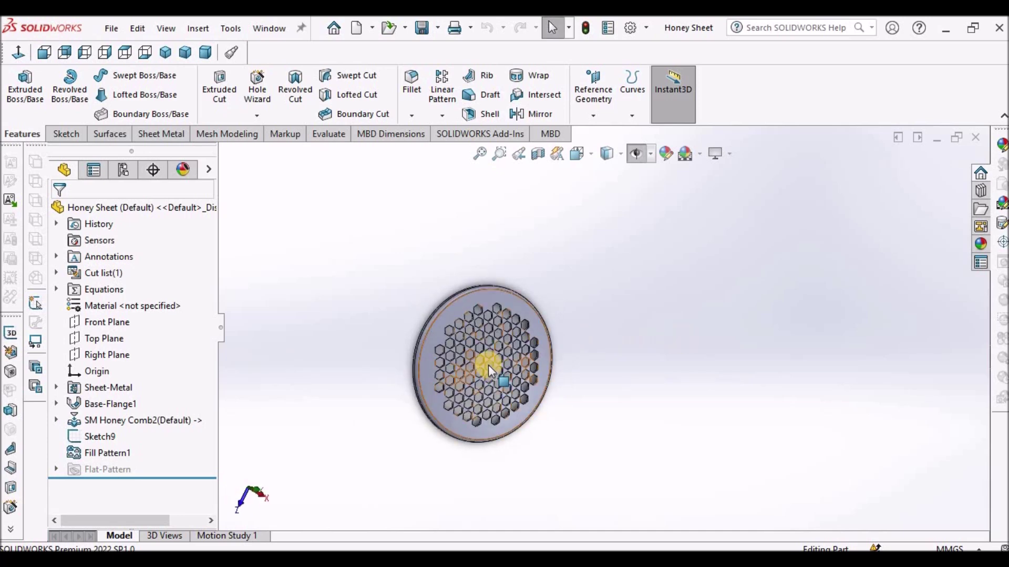
pyautogui.press('f')
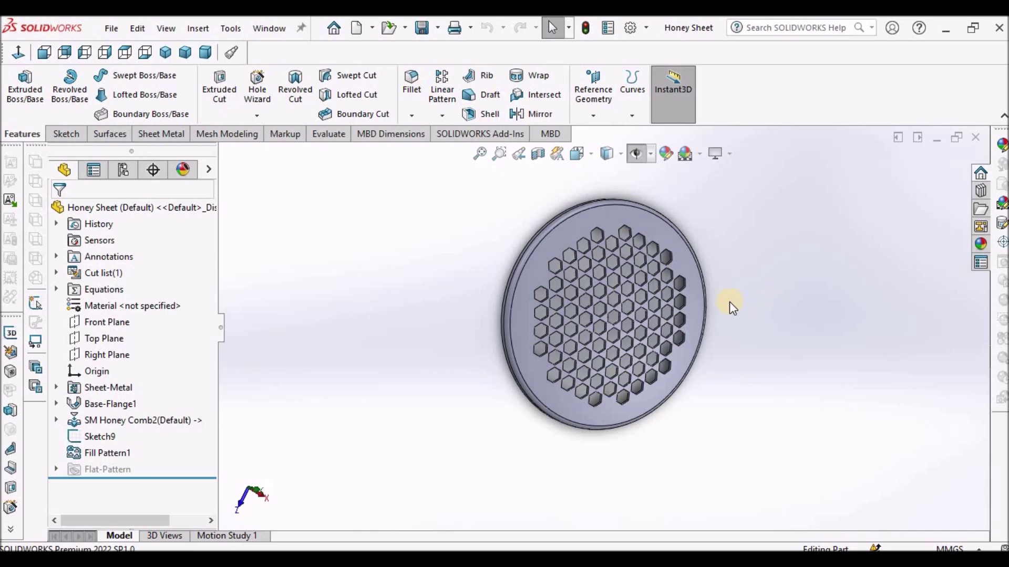
pyautogui.moveTo(758, 287); pyautogui.dragTo(452, 345, button='middle')
pyautogui.scroll(-3, 604, 327)
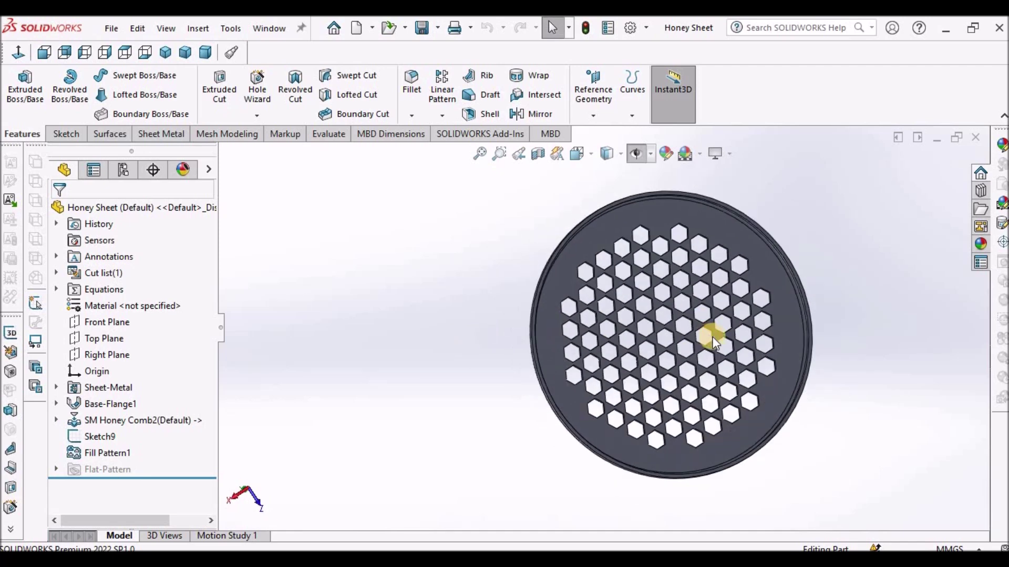
pyautogui.keyDown('ctrl'); pyautogui.moveTo(714, 343); pyautogui.dragTo(692, 342, button='middle'); pyautogui.keyUp('ctrl')
pyautogui.moveTo(547, 342); pyautogui.dragTo(715, 363, button='middle')
pyautogui.scroll(5, 714, 329)
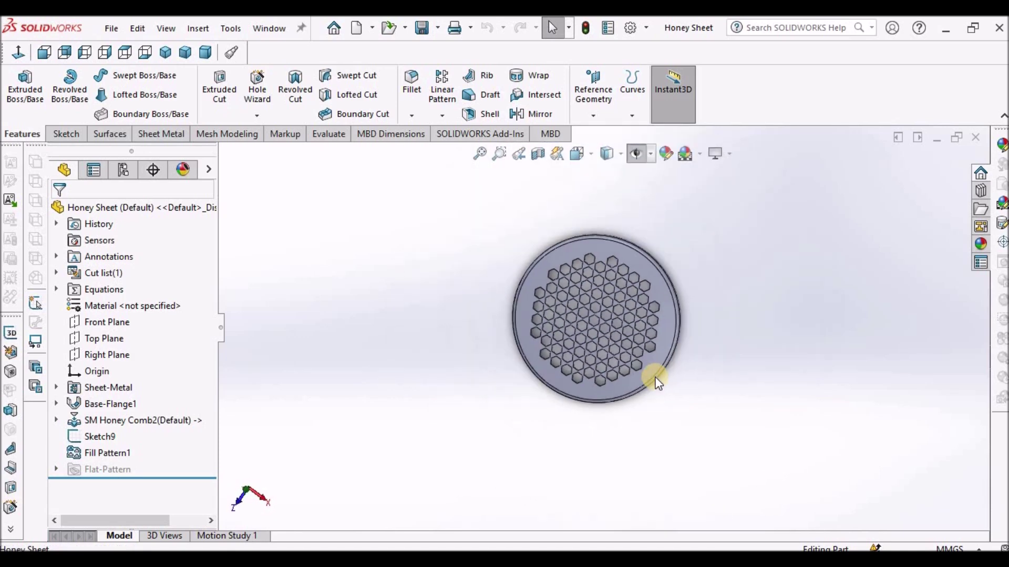
# Step: Switch to the Form Honey Comb part and orbit the form tool disc
pyautogui.moveTo(329, 531)
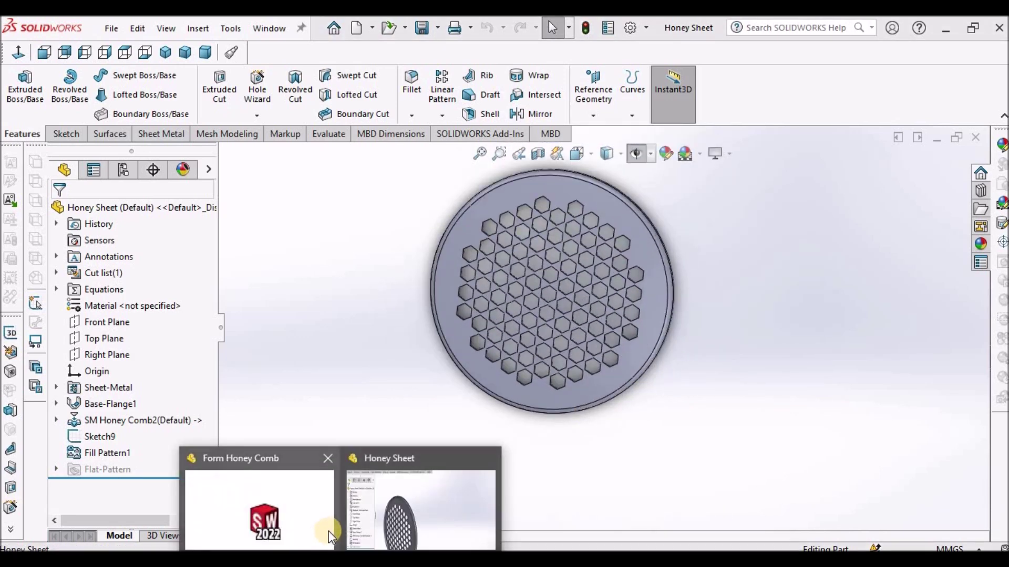
pyautogui.click(257, 516)
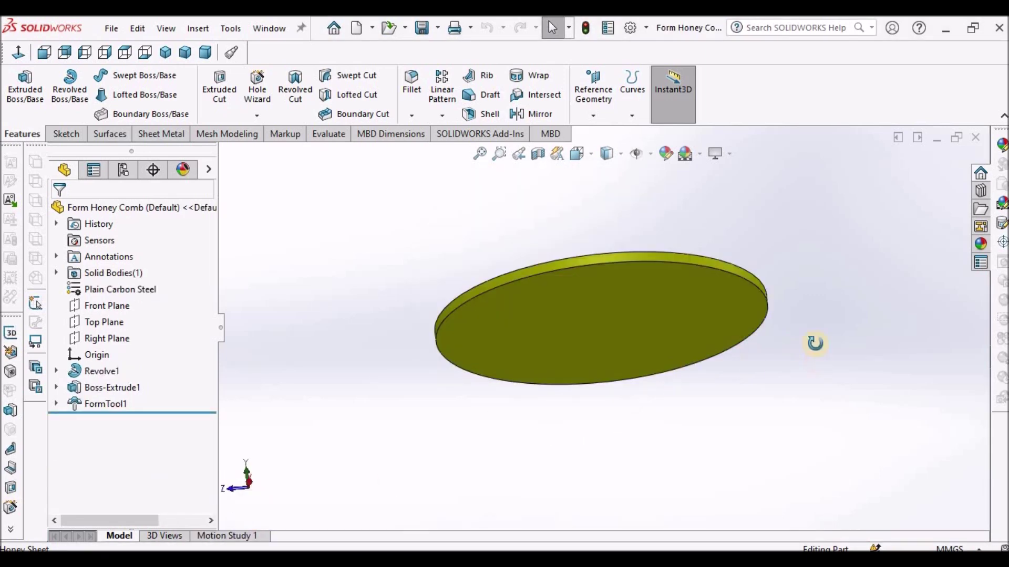
pyautogui.moveTo(815, 343); pyautogui.dragTo(357, 286, button='middle')
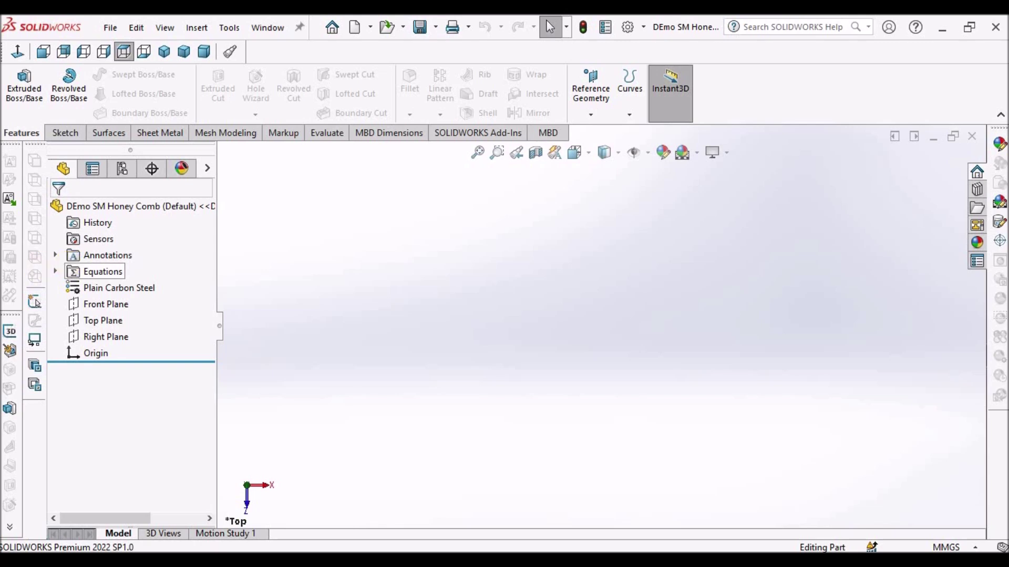
# Step: Sketch a circle centred on the origin on the Front Plane
pyautogui.click(113, 304)
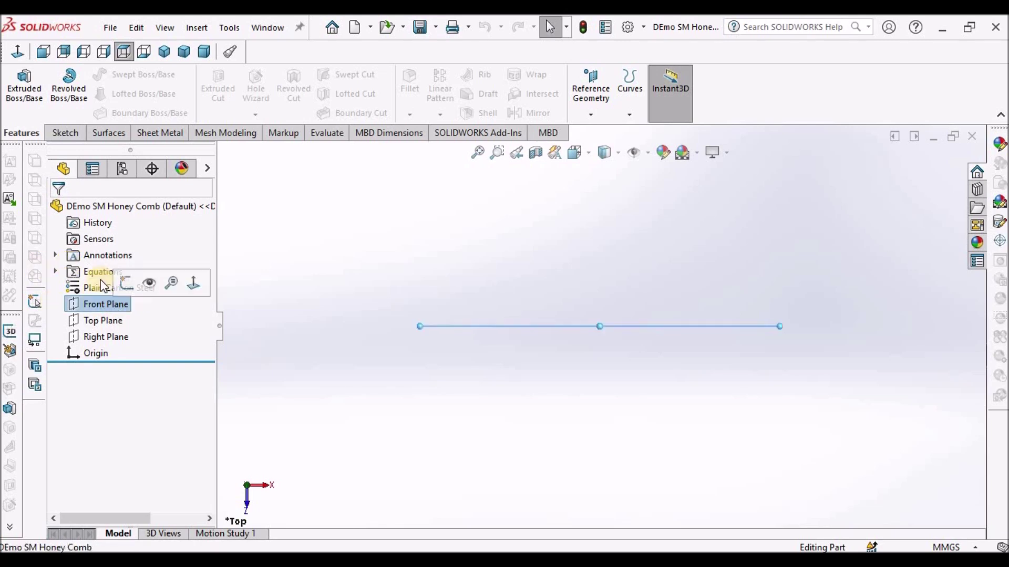
pyautogui.click(62, 132)
pyautogui.click(18, 84)
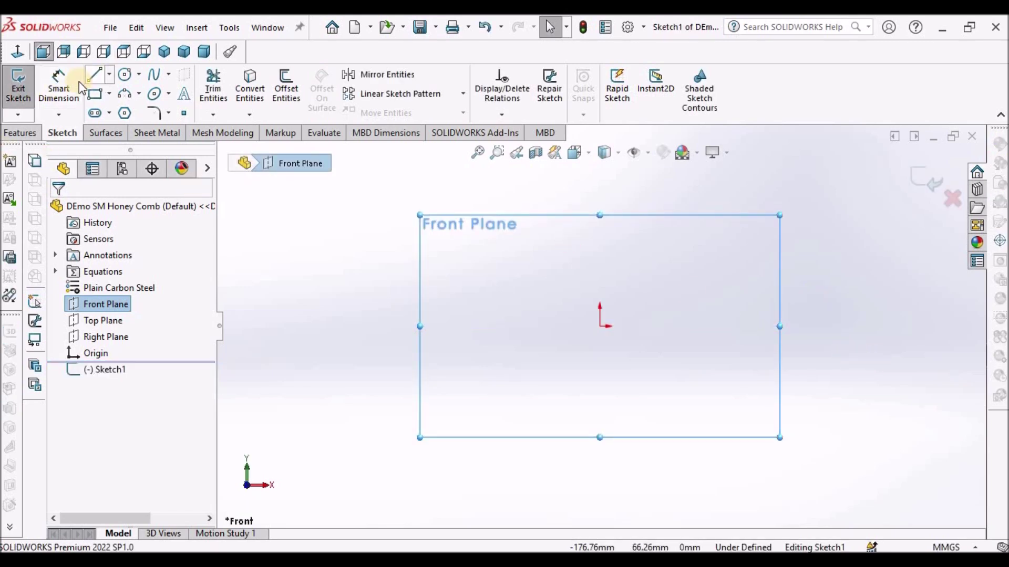
pyautogui.click(124, 75)
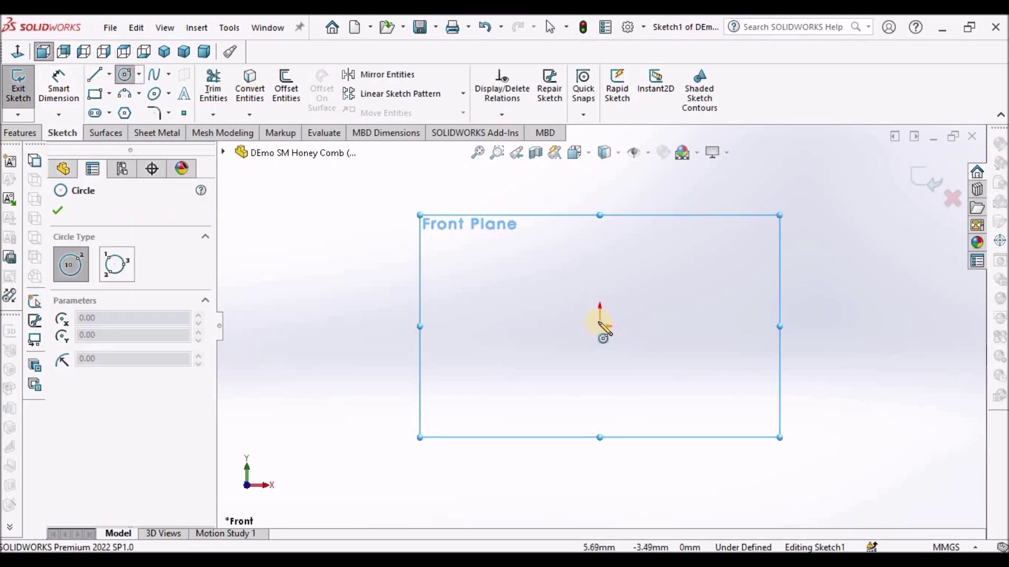
pyautogui.click(599, 326)
pyautogui.click(692, 279)
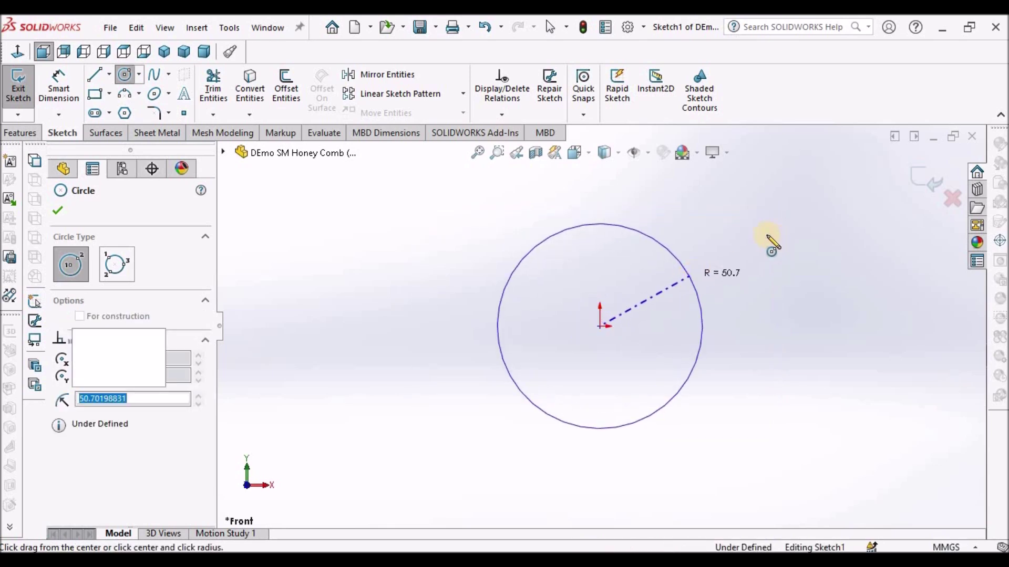
pyautogui.rightClick(770, 243)
pyautogui.click(798, 247)
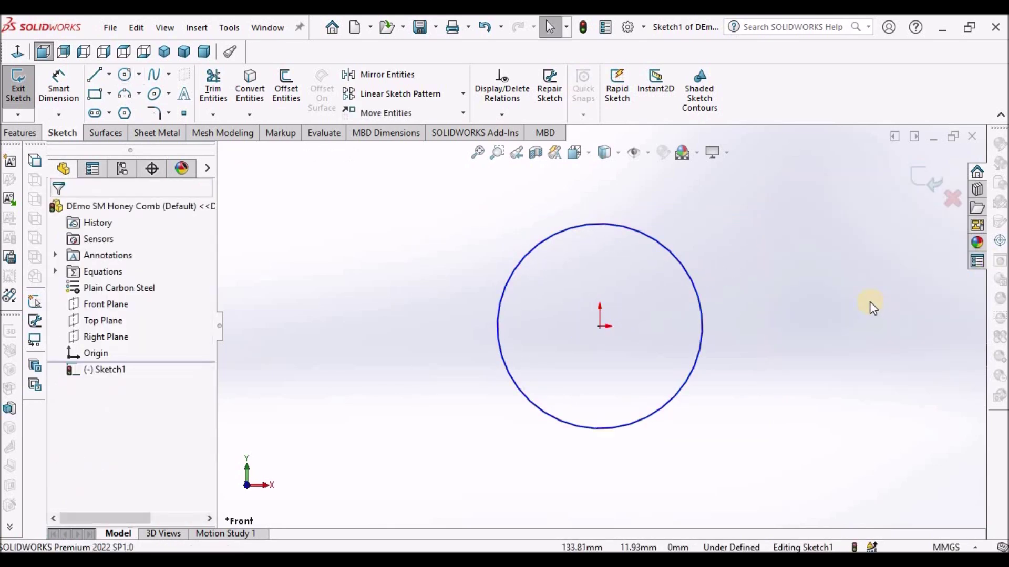
# Step: Dimension the circle's diameter to 650 mm
pyautogui.press('d')
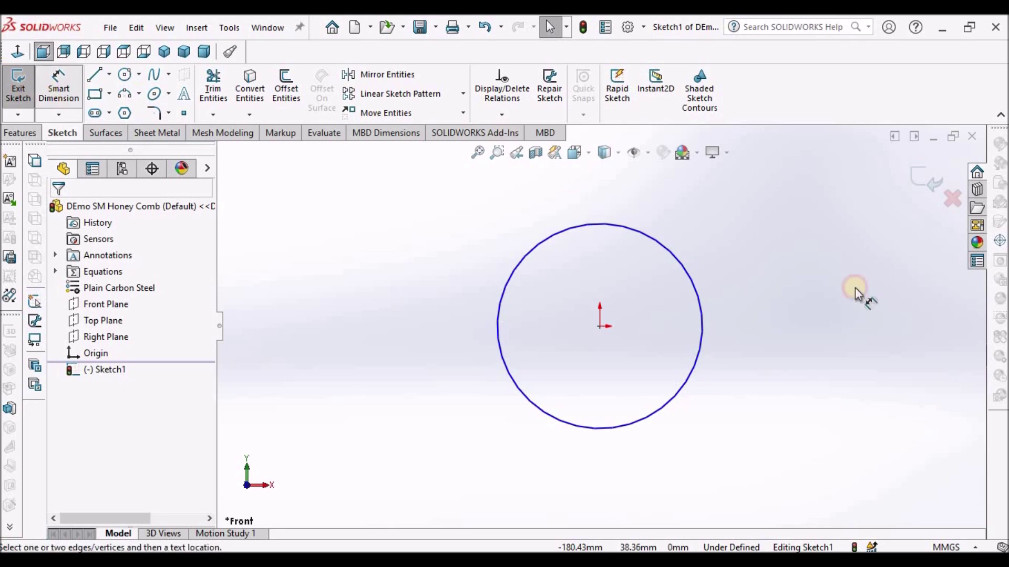
pyautogui.click(686, 276)
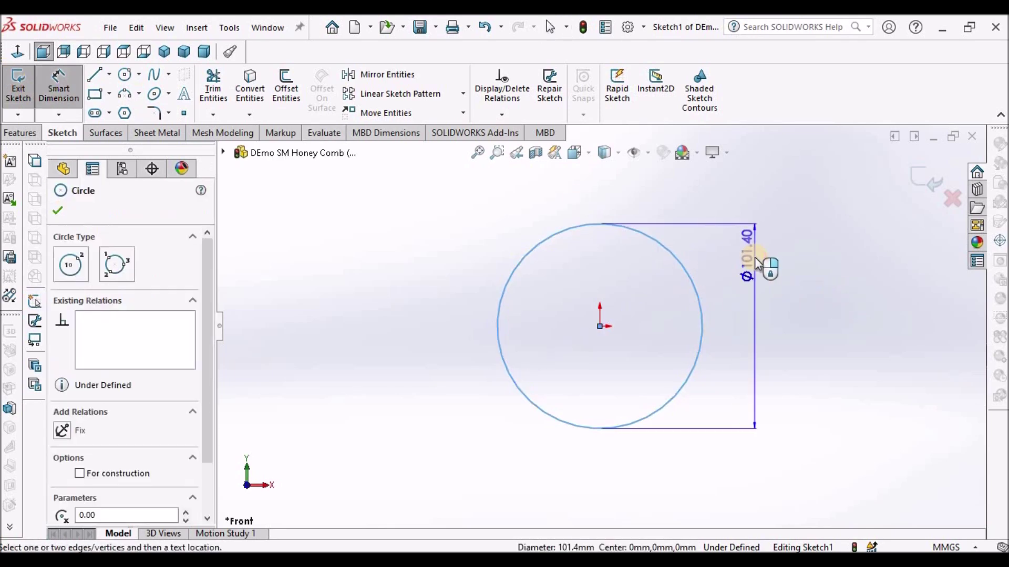
pyautogui.click(740, 221)
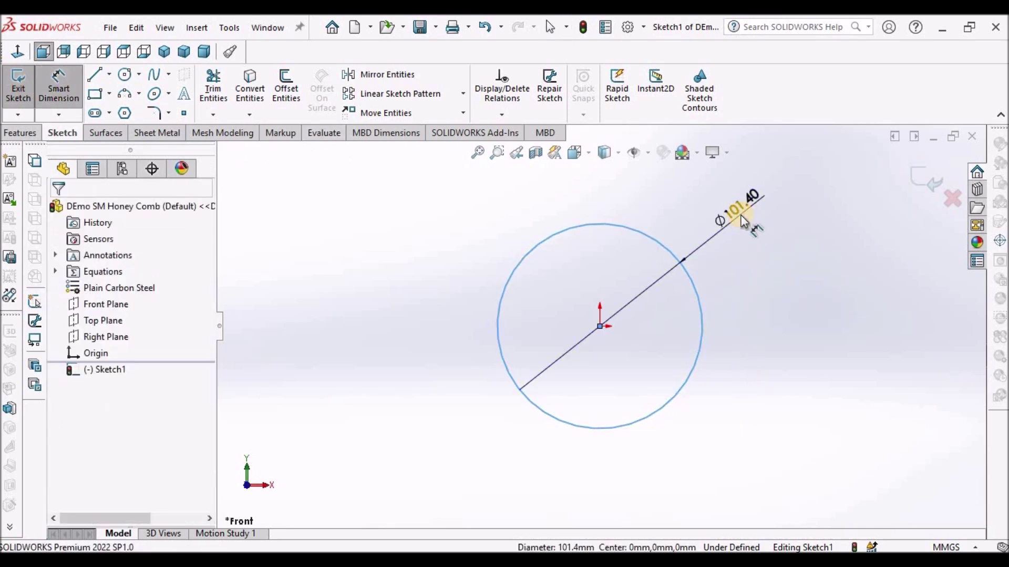
pyautogui.write('650')
pyautogui.press('Return')
pyautogui.rightClick(774, 284)
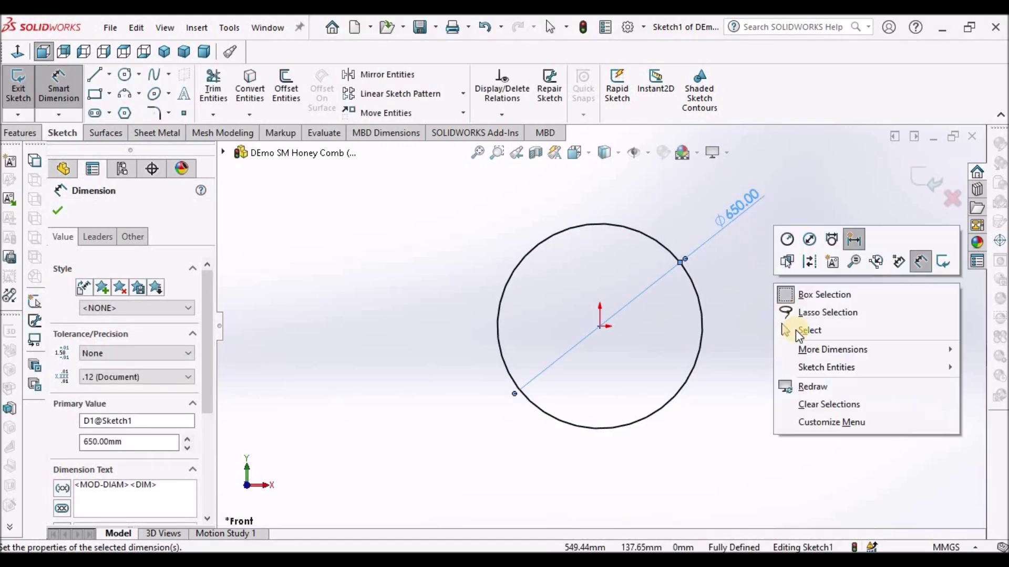
pyautogui.click(804, 331)
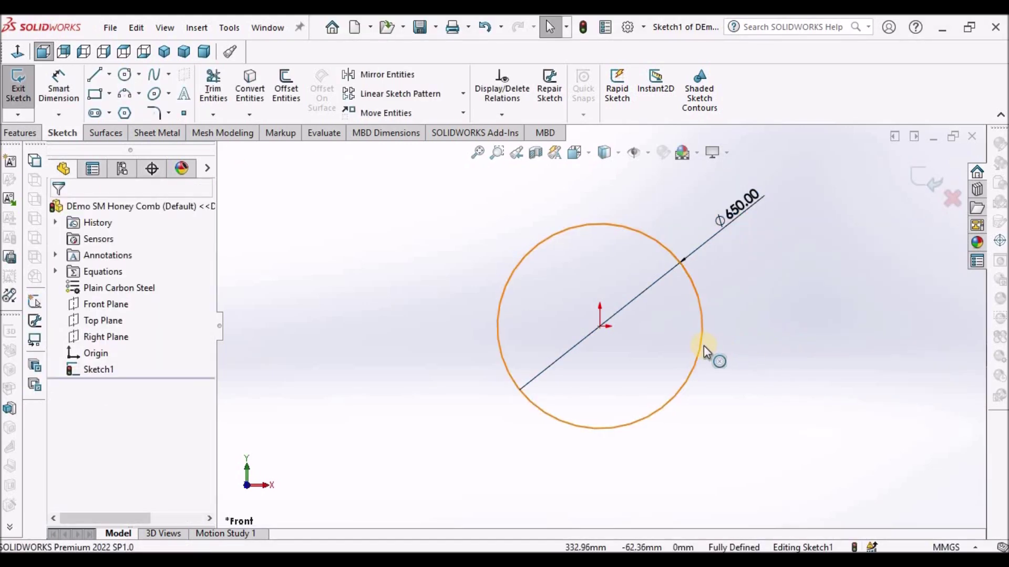
# Step: Turn the Ø650 circle into construction geometry
pyautogui.click(703, 347)
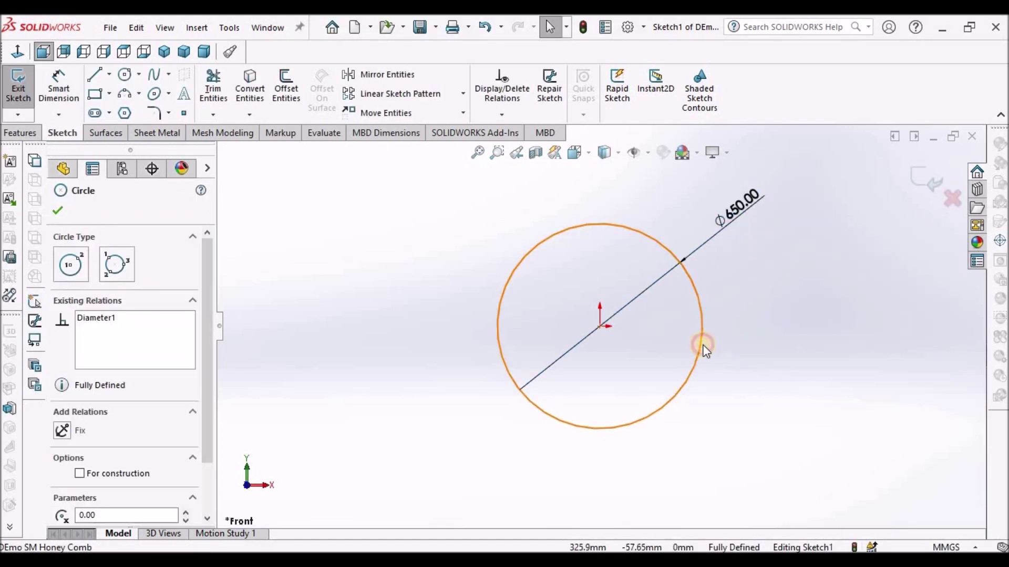
pyautogui.click(754, 354)
pyautogui.scroll(-2, 752, 354)
pyautogui.scroll(2, 452, 359)
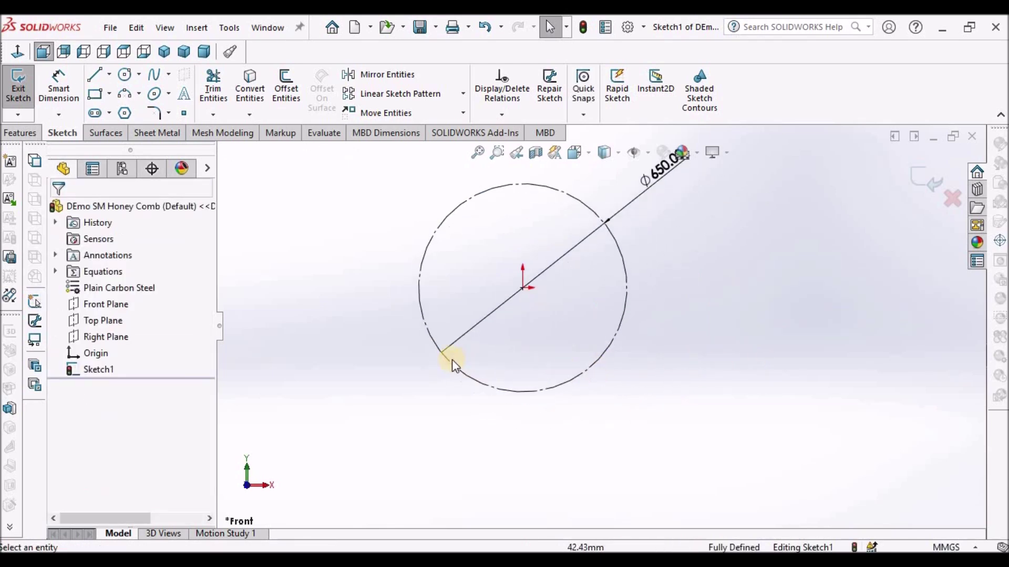
pyautogui.scroll(-2, 452, 359)
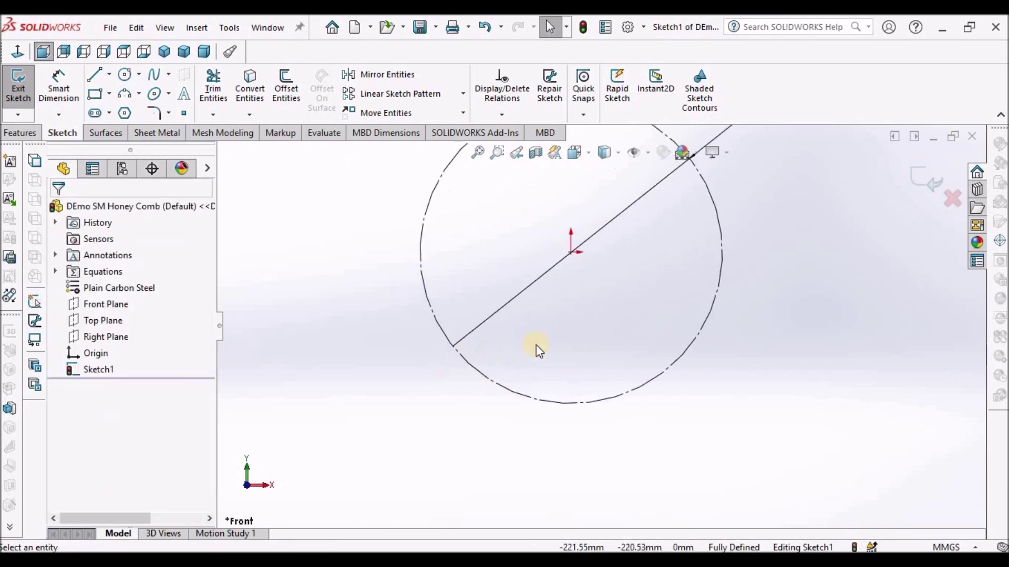
# Step: Draw a vertical line up from the circle's bottom and a horizontal line out to the circle
pyautogui.click(109, 74)
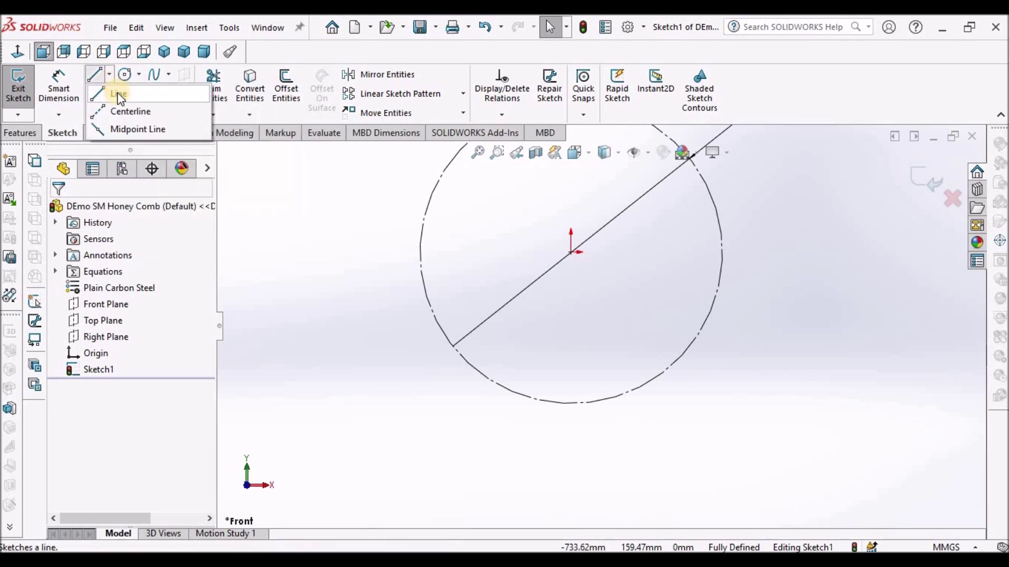
pyautogui.click(111, 93)
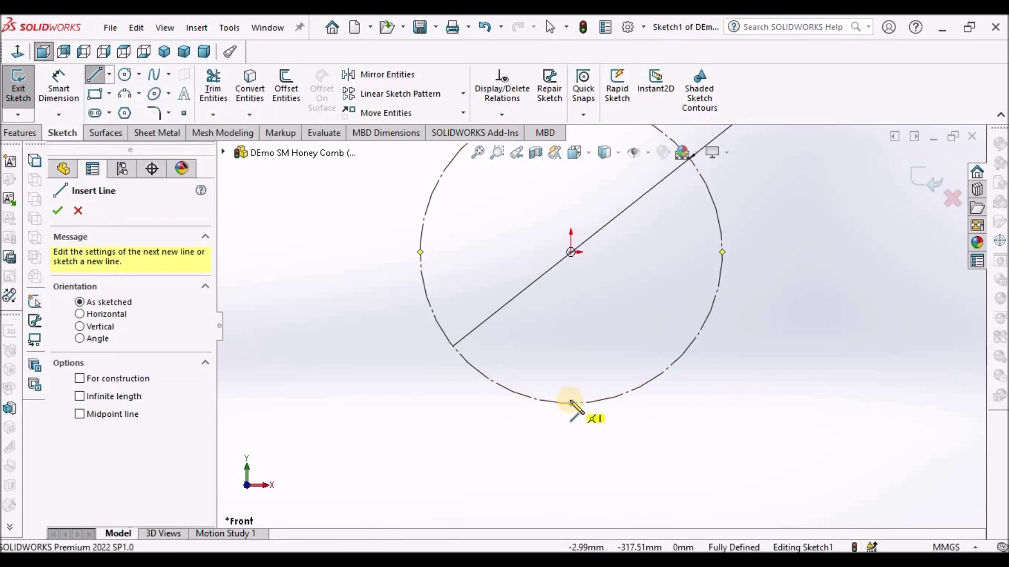
pyautogui.click(570, 402)
pyautogui.click(571, 352)
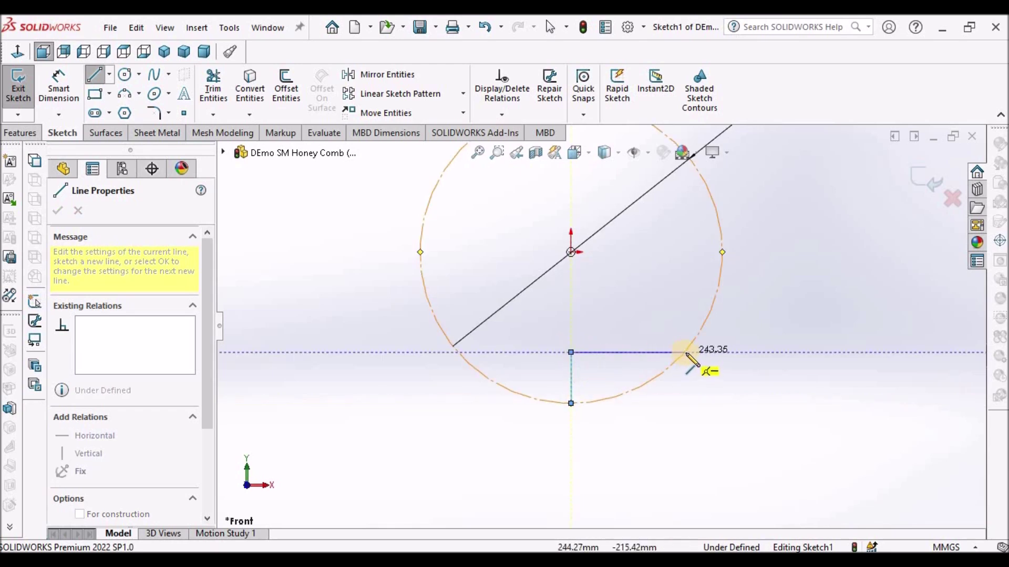
pyautogui.scroll(-2, 694, 359)
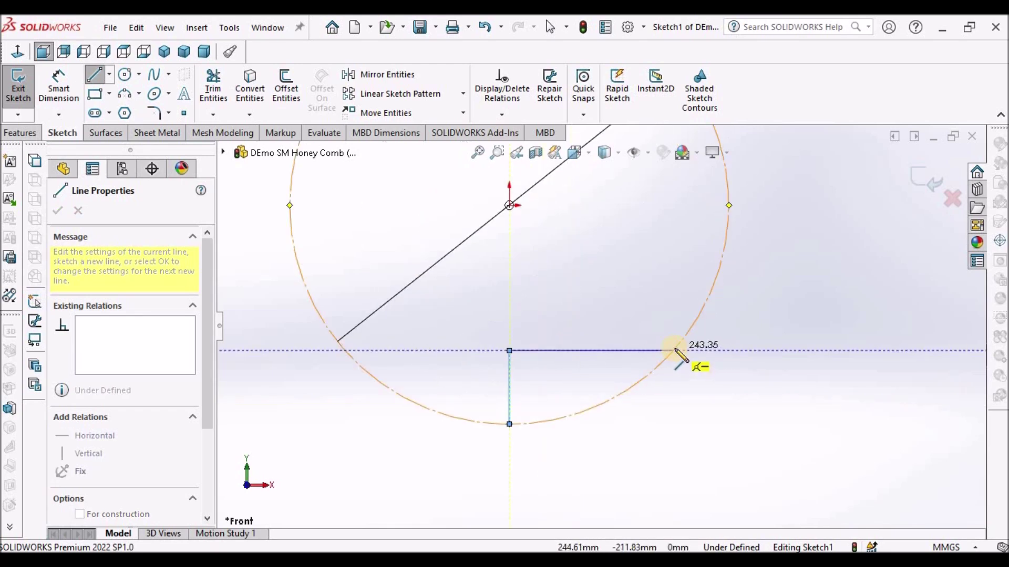
pyautogui.click(674, 351)
pyautogui.rightClick(735, 340)
pyautogui.click(733, 374)
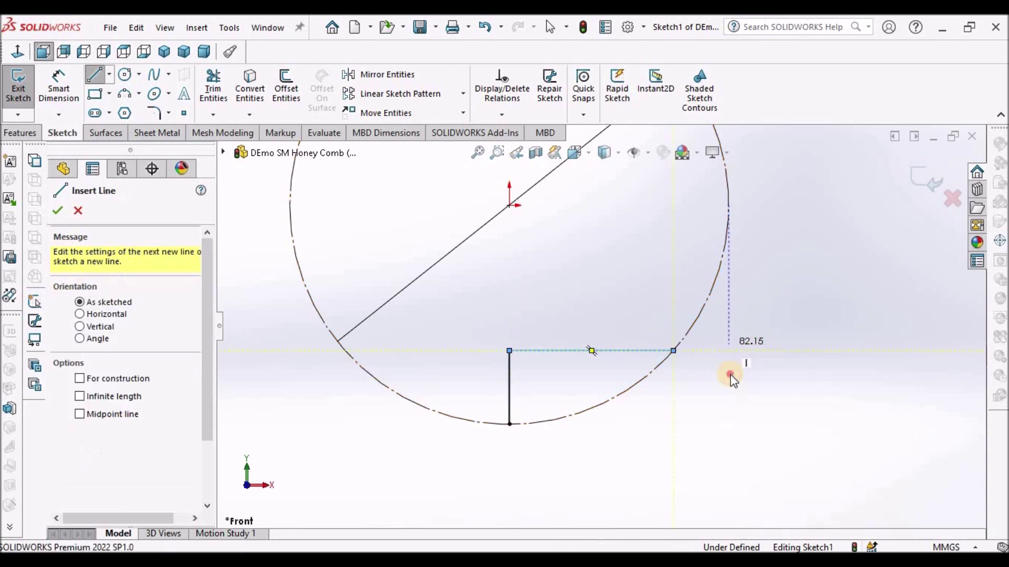
pyautogui.press('Escape')
pyautogui.moveTo(673, 351)
pyautogui.mouseDown()
pyautogui.moveTo(698, 342)
pyautogui.moveTo(675, 355)
pyautogui.mouseUp()
pyautogui.click(710, 419)
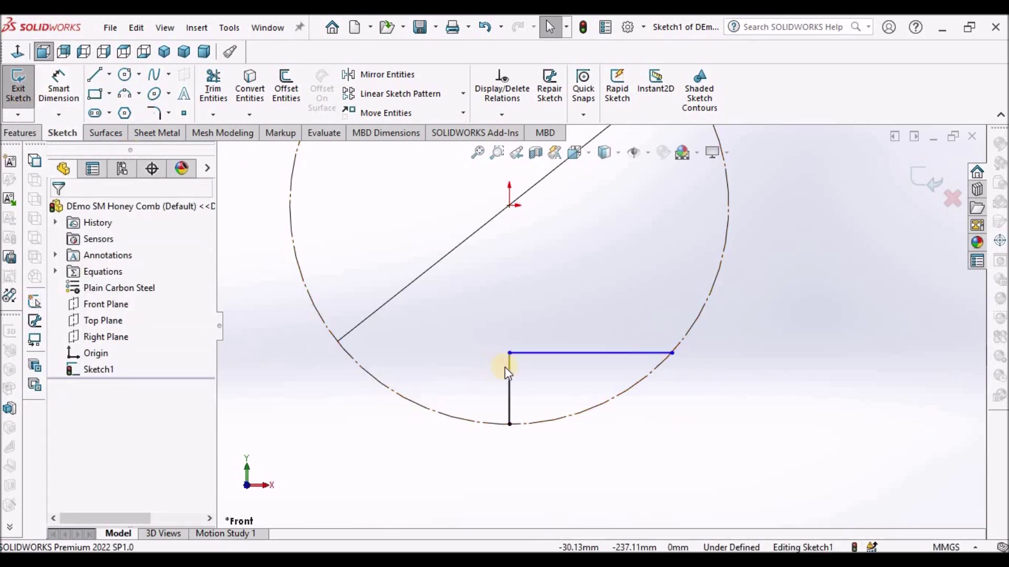
# Step: Dimension the vertical line to 10 mm
pyautogui.click(58, 88)
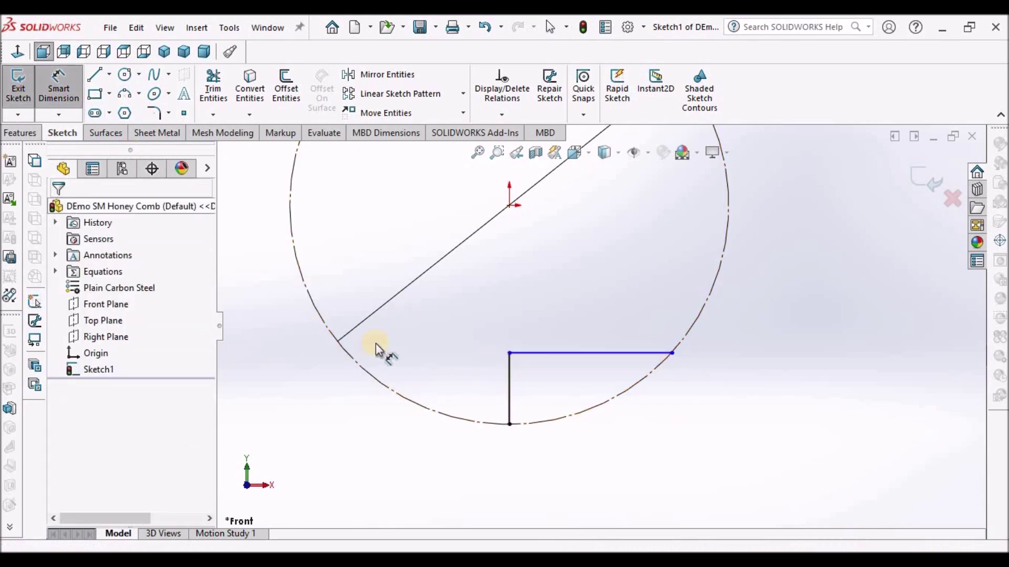
pyautogui.click(507, 386)
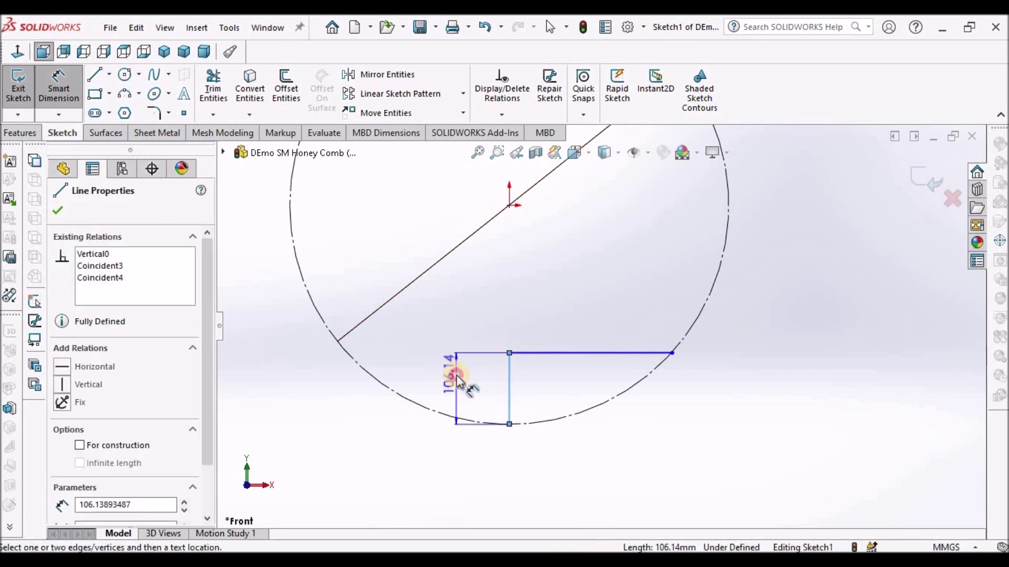
pyautogui.click(461, 380)
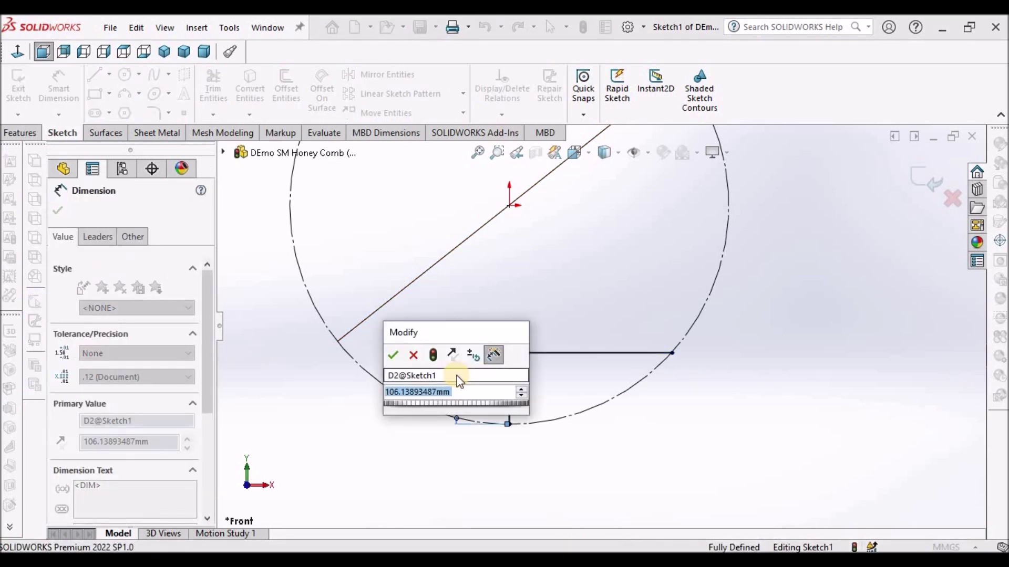
pyautogui.write('10')
pyautogui.press('Return')
pyautogui.click(689, 397)
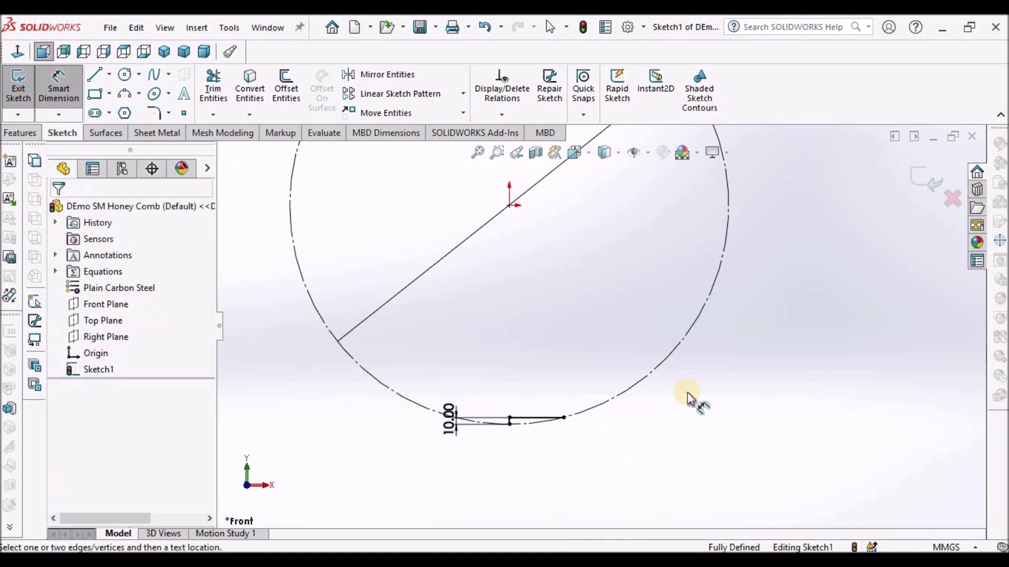
pyautogui.rightClick(736, 349)
pyautogui.click(773, 392)
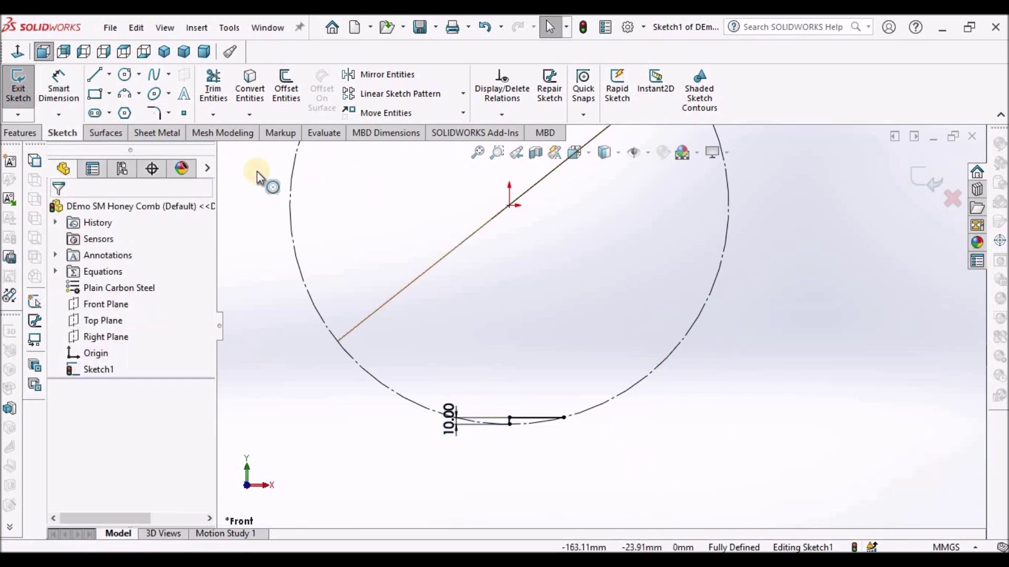
pyautogui.click(526, 455)
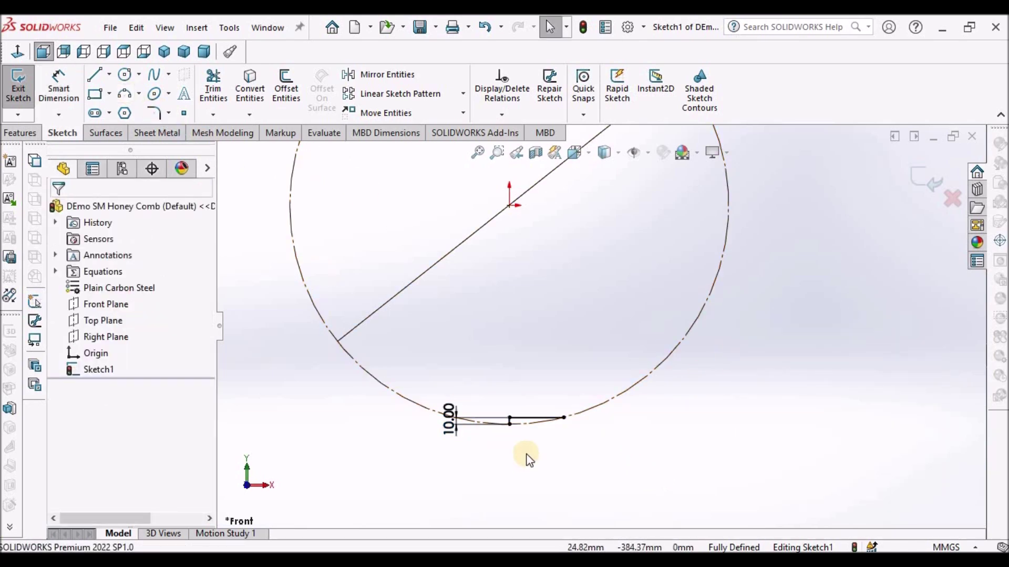
pyautogui.click(368, 308)
pyautogui.click(123, 95)
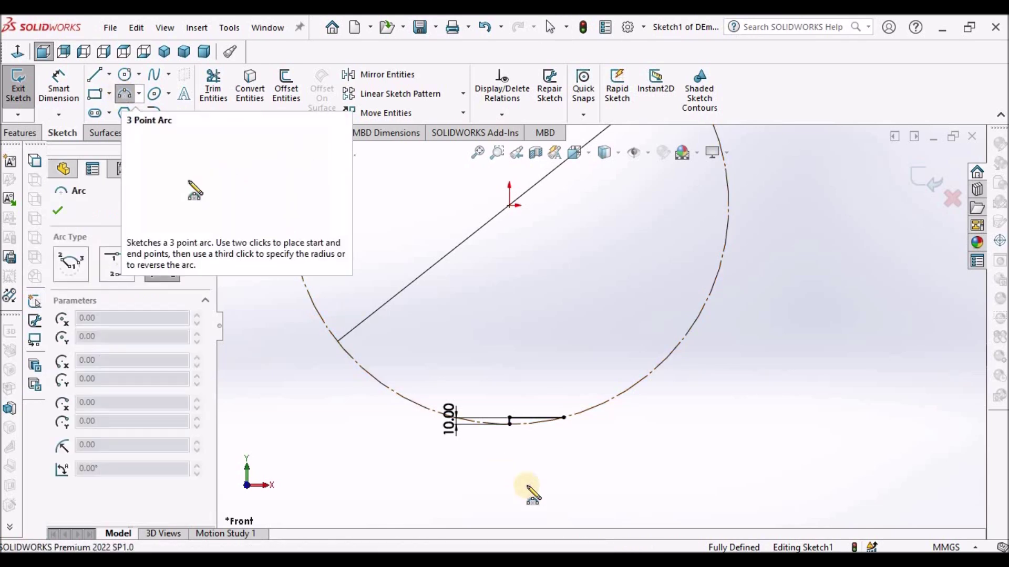
# Step: Draw a 3-point arc between the two line endpoints, sagging below the lines
pyautogui.scroll(-3, 518, 436)
pyautogui.scroll(-4, 526, 389)
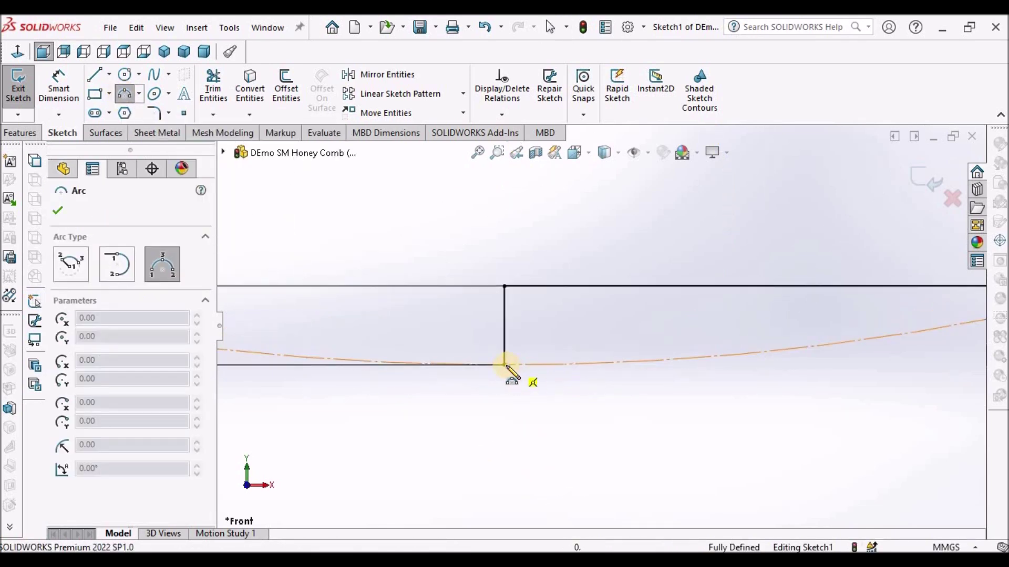
pyautogui.scroll(3, 596, 372)
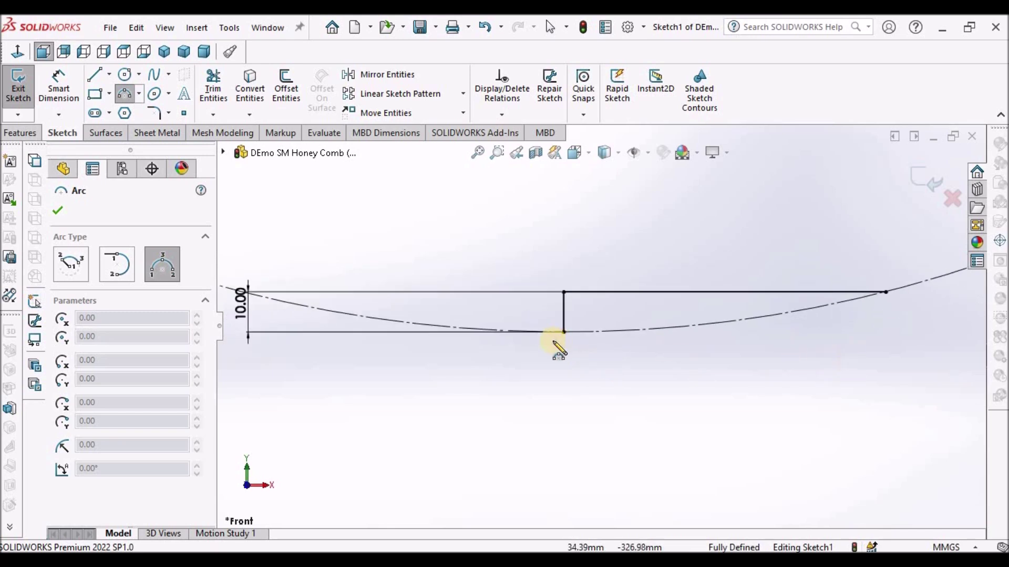
pyautogui.moveTo(686, 341); pyautogui.dragTo(886, 292)
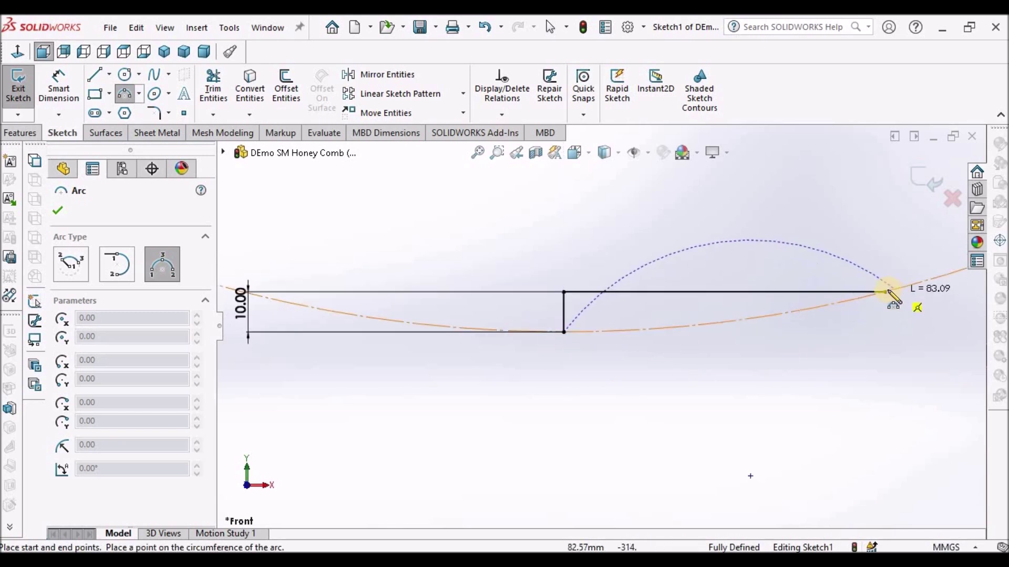
pyautogui.click(725, 404)
pyautogui.rightClick(699, 420)
pyautogui.click(714, 435)
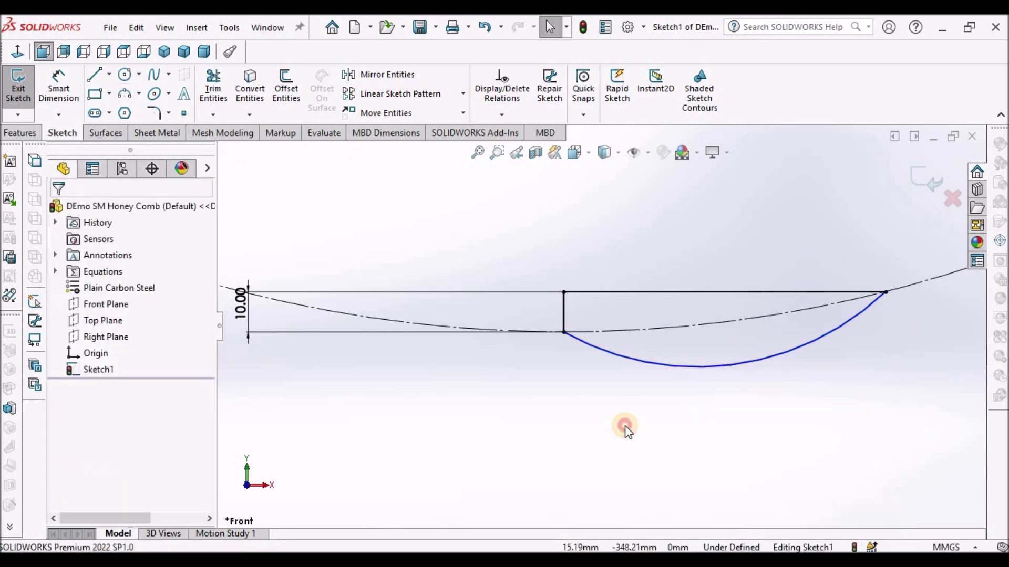
# Step: Make the arc coradial with the construction circle to fully define the sketch
pyautogui.click(715, 326)
pyautogui.keyDown('ctrl'); pyautogui.click(726, 364); pyautogui.keyUp('ctrl')
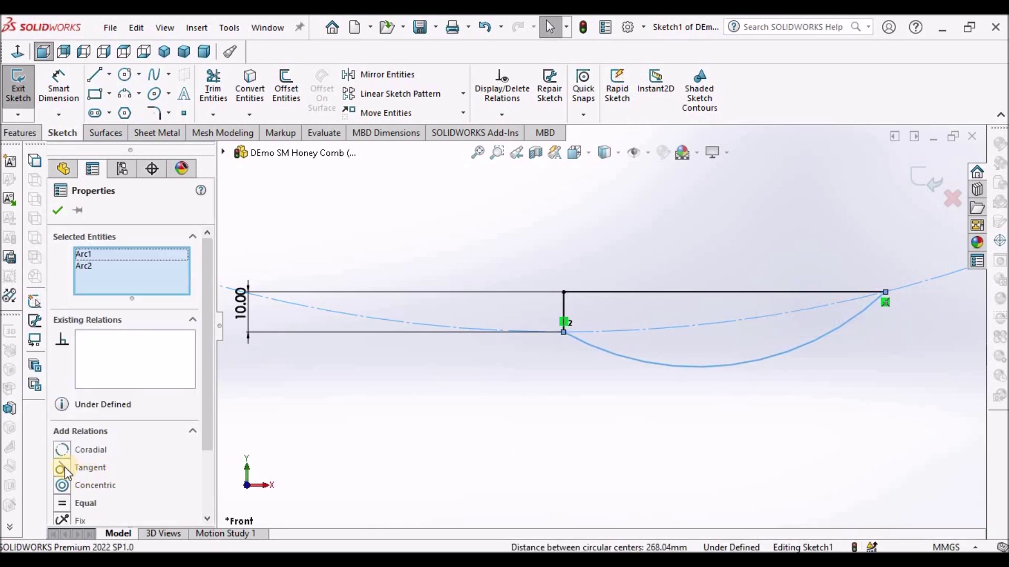
pyautogui.click(60, 450)
pyautogui.click(671, 427)
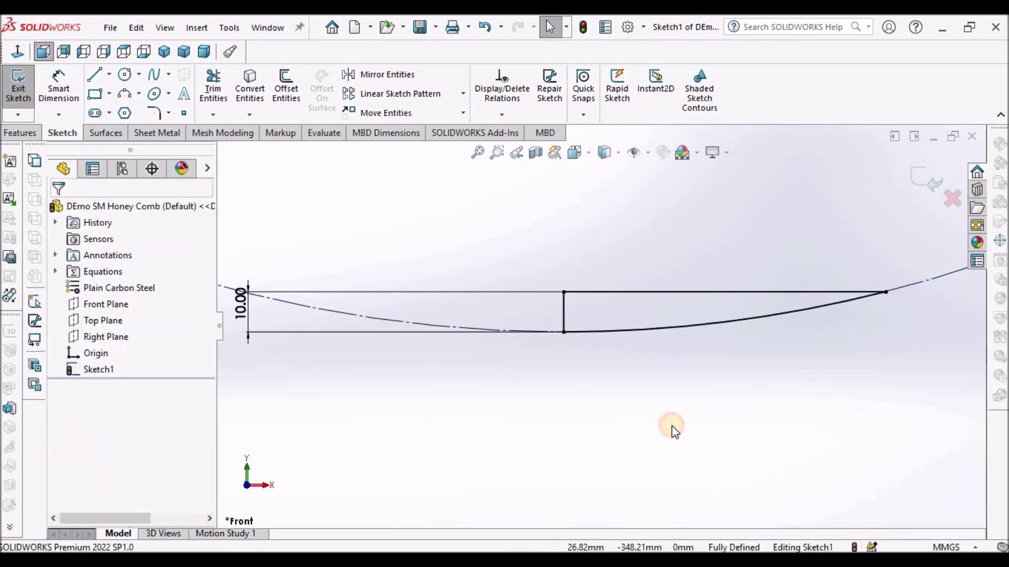
pyautogui.scroll(5, 672, 425)
pyautogui.scroll(2, 609, 310)
pyautogui.scroll(1, 637, 285)
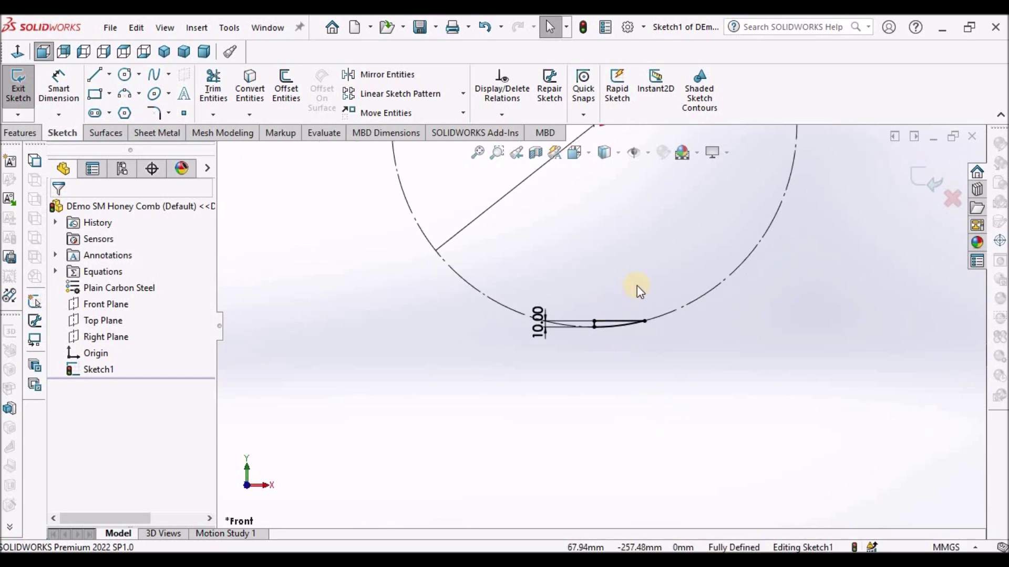
pyautogui.scroll(-1, 637, 286)
pyautogui.click(22, 134)
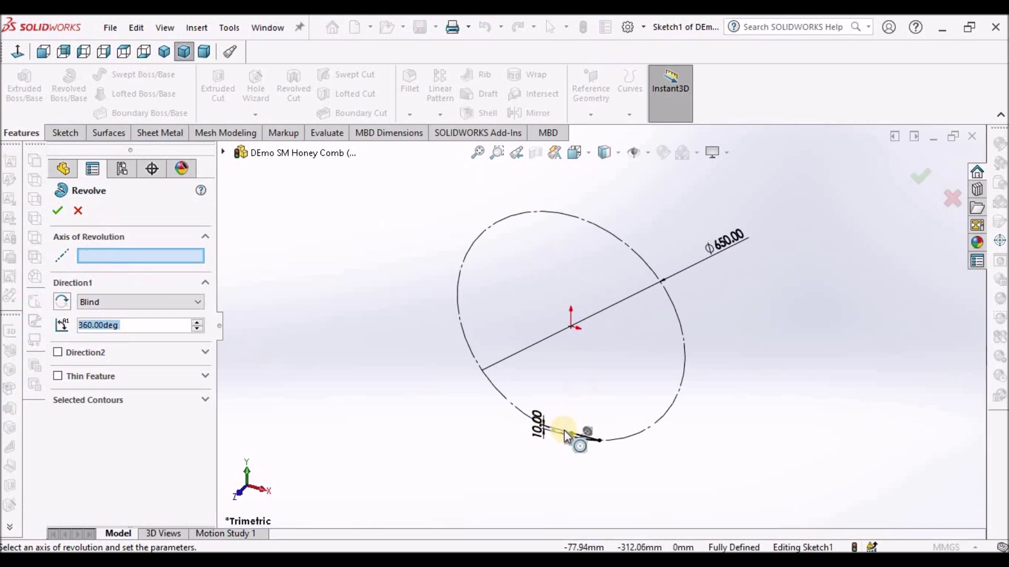
# Step: Revolve the profile 360° about the vertical 10 mm line, then select the disc's top face
pyautogui.scroll(-4, 570, 433)
pyautogui.scroll(-3, 636, 341)
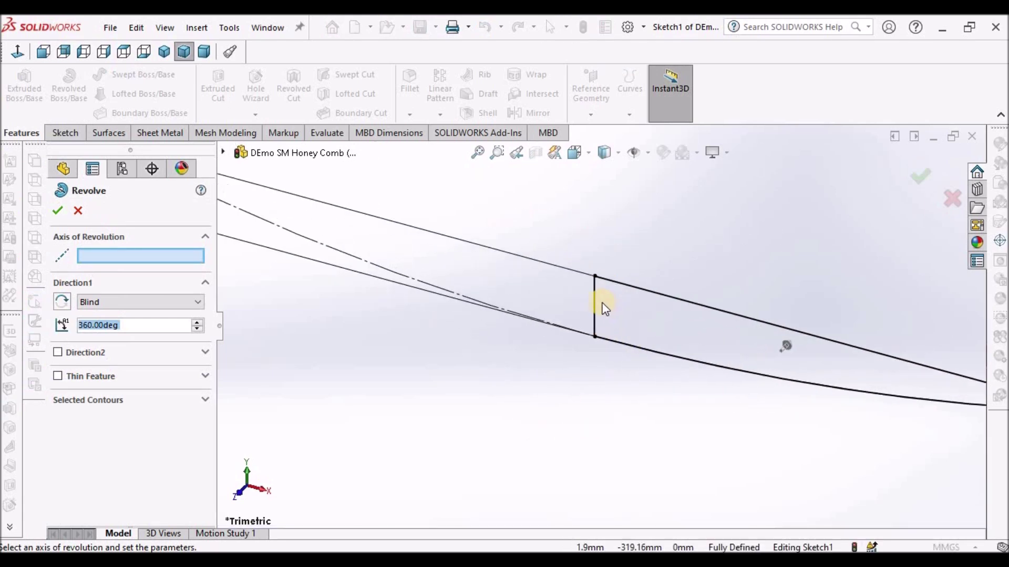
pyautogui.click(594, 303)
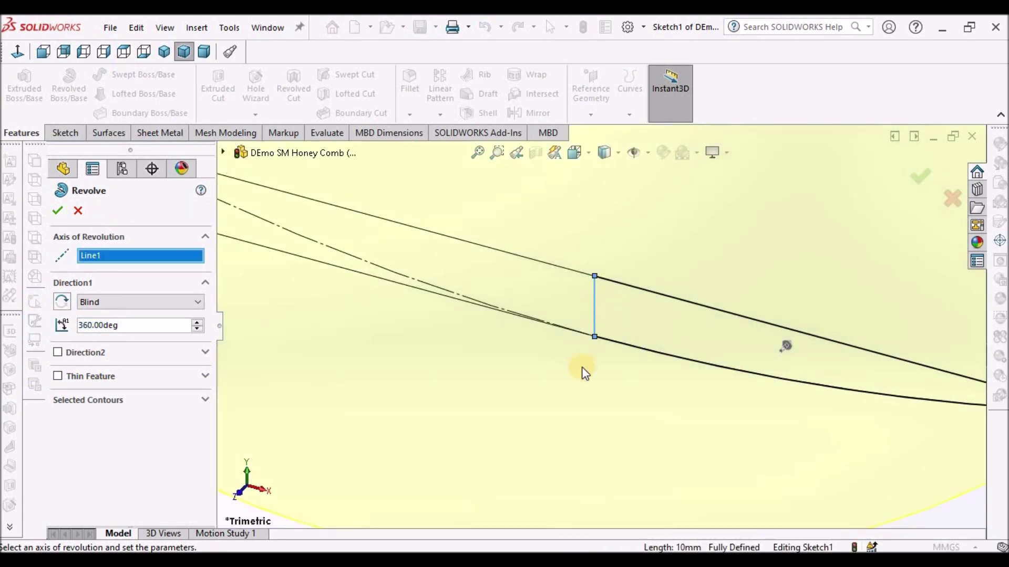
pyautogui.scroll(6, 581, 367)
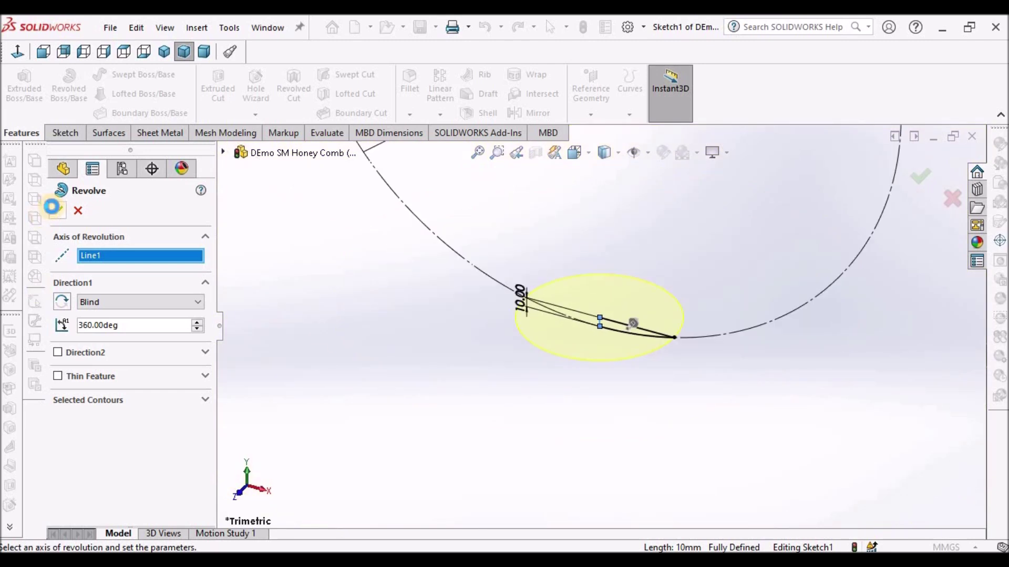
pyautogui.click(51, 207)
pyautogui.moveTo(682, 254); pyautogui.dragTo(632, 419, button='middle')
pyautogui.scroll(4, 809, 324)
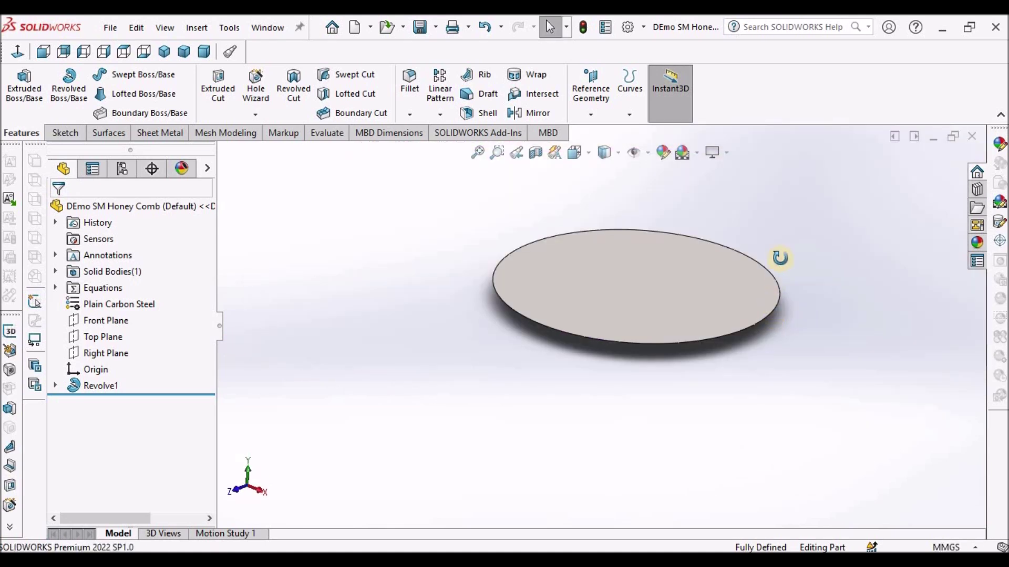
pyautogui.moveTo(780, 258); pyautogui.dragTo(718, 303, button='middle')
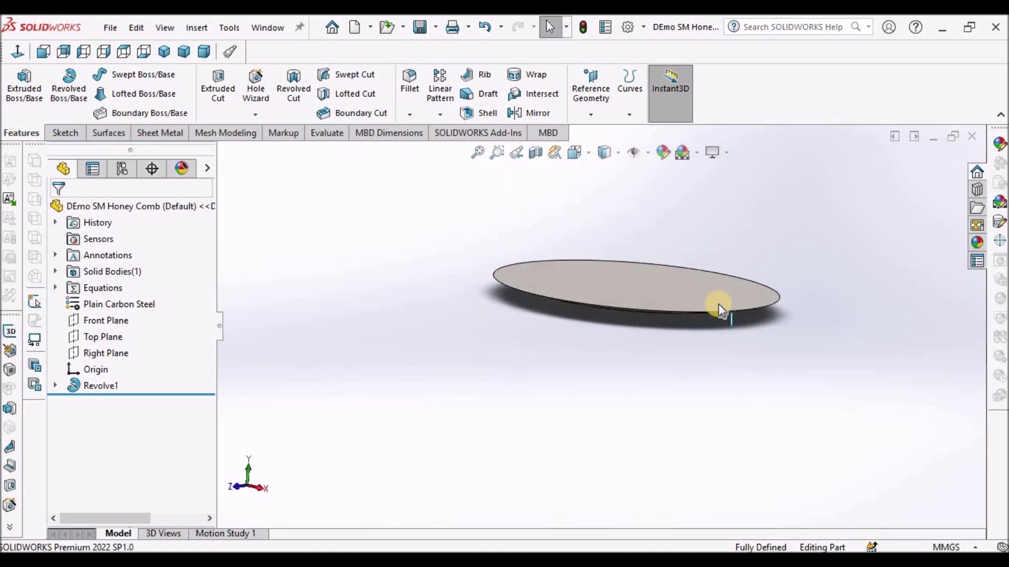
pyautogui.click(686, 276)
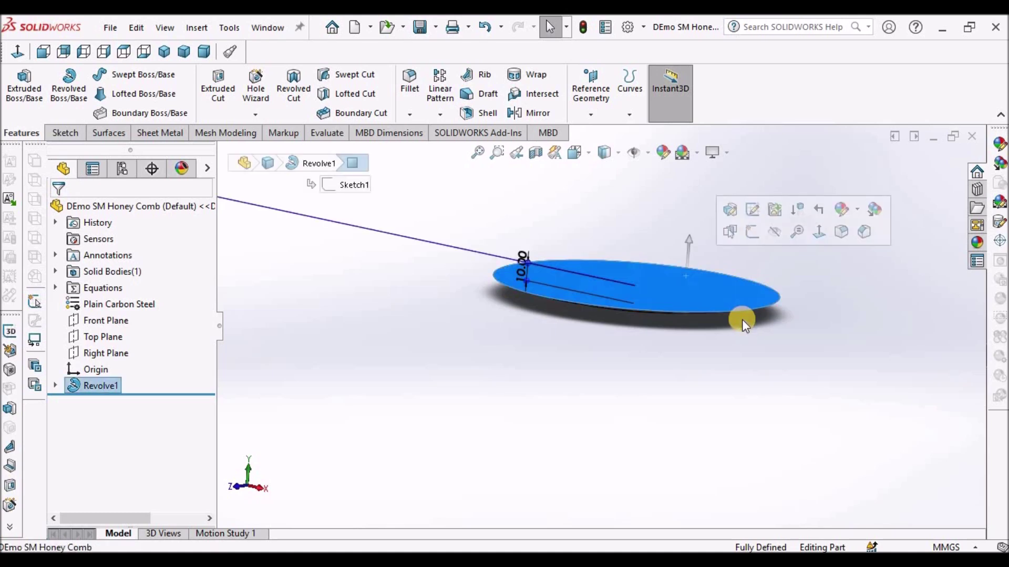
pyautogui.click(78, 134)
# Step: Start Sketch2 on the top face and convert the face's outer edge into it
pyautogui.click(17, 83)
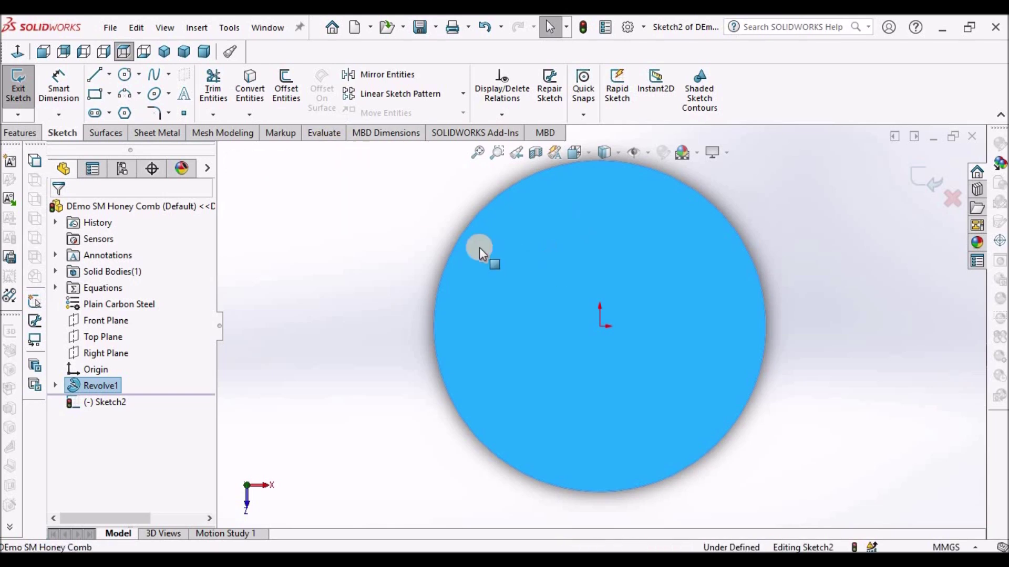
pyautogui.click(250, 87)
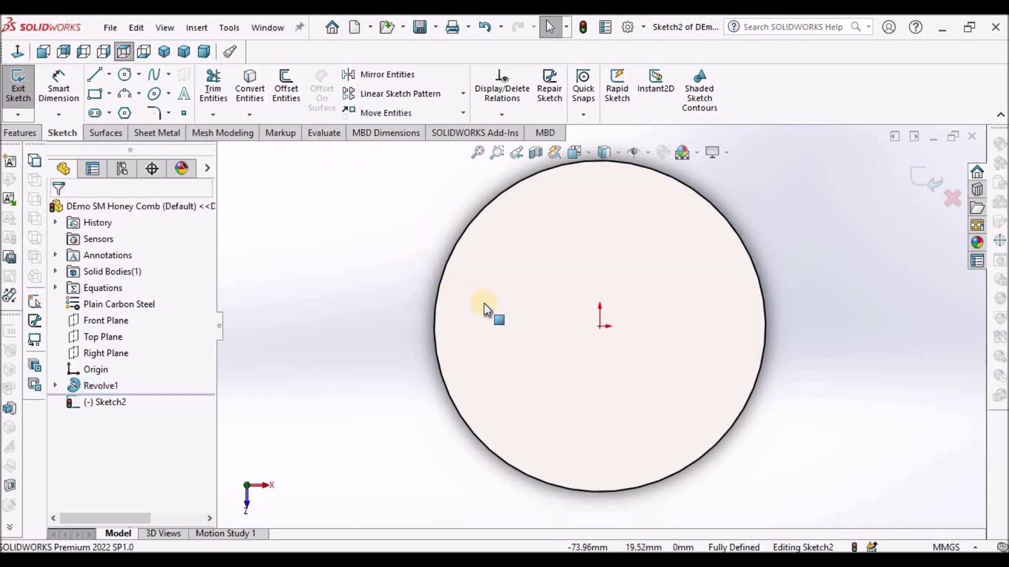
pyautogui.moveTo(598, 219)
pyautogui.mouseDown(button='middle')
pyautogui.moveTo(607, 207)
pyautogui.moveTo(588, 220)
pyautogui.mouseUp(button='middle')
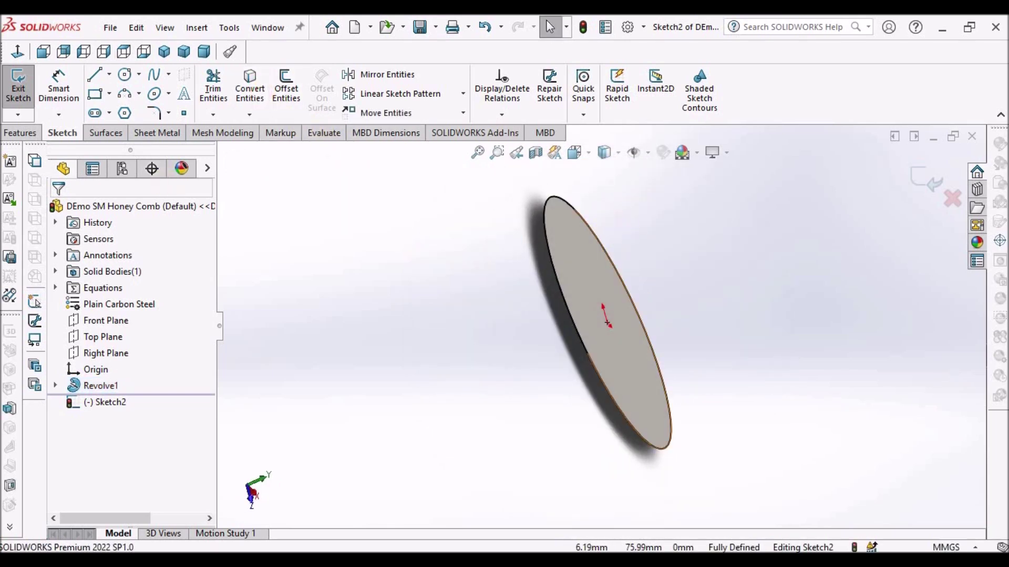
# Step: Extrude Sketch2 to a 5 mm blind depth as Boss-Extrude1
pyautogui.click(20, 132)
pyautogui.moveTo(368, 171); pyautogui.dragTo(481, 252, button='middle')
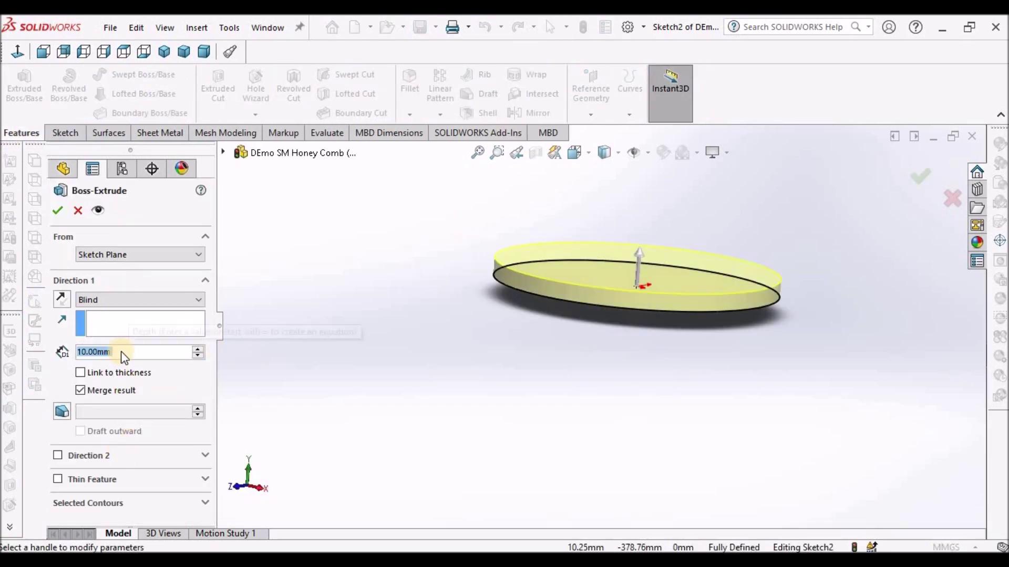
pyautogui.write('5')
pyautogui.press('Return')
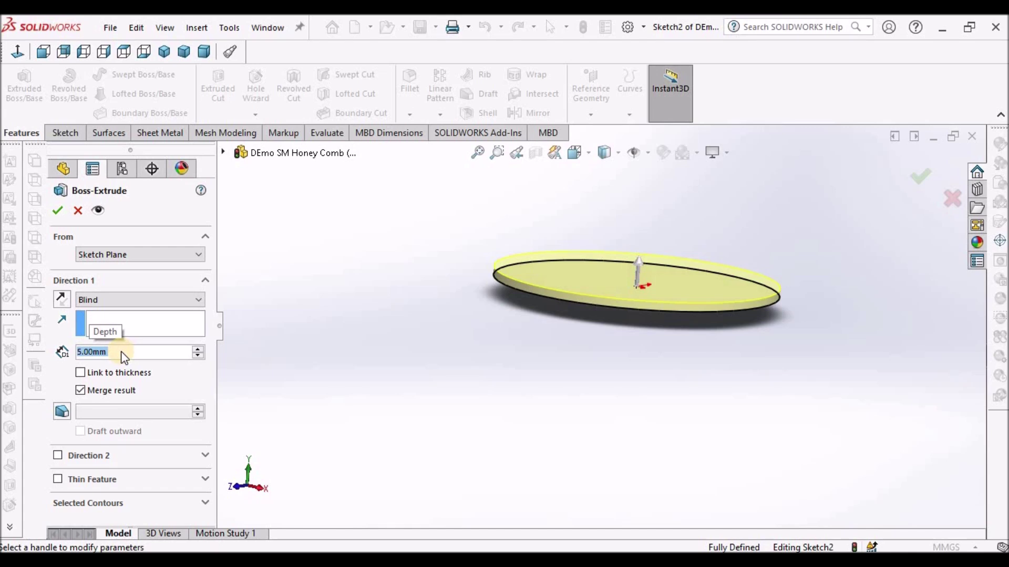
pyautogui.click(62, 212)
pyautogui.moveTo(612, 257); pyautogui.dragTo(657, 241, button='middle')
pyautogui.scroll(-3, 667, 223)
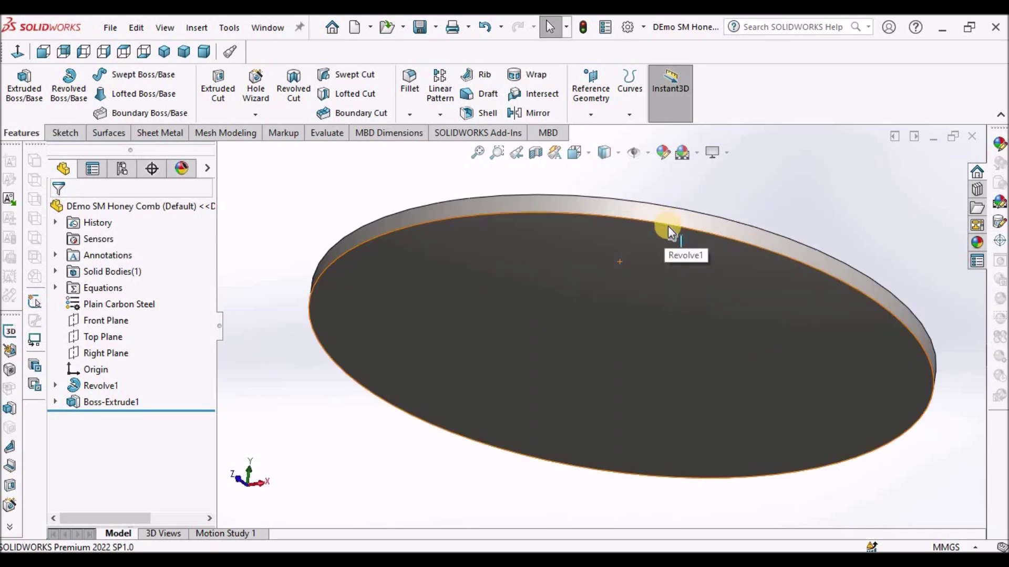
pyautogui.click(668, 226)
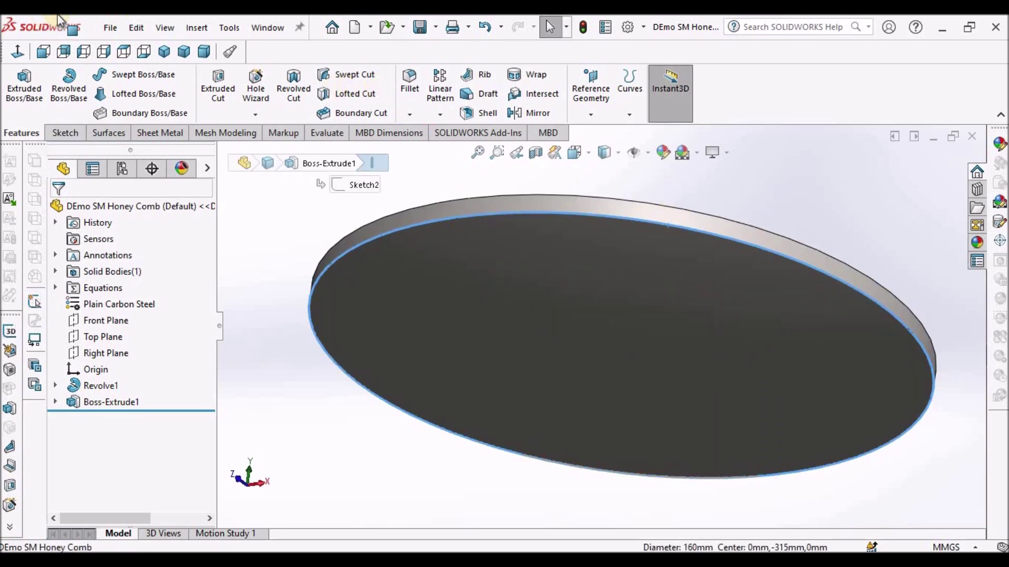
# Step: Add Fillet1 with a 2 mm radius on the disc's outer circular edge
pyautogui.click(410, 82)
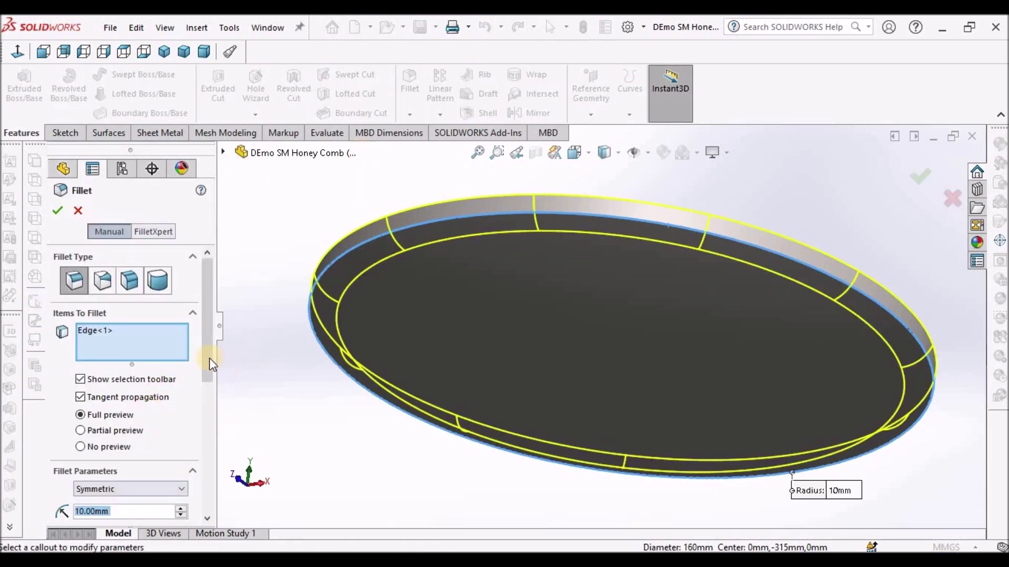
pyautogui.moveTo(204, 375); pyautogui.dragTo(209, 438)
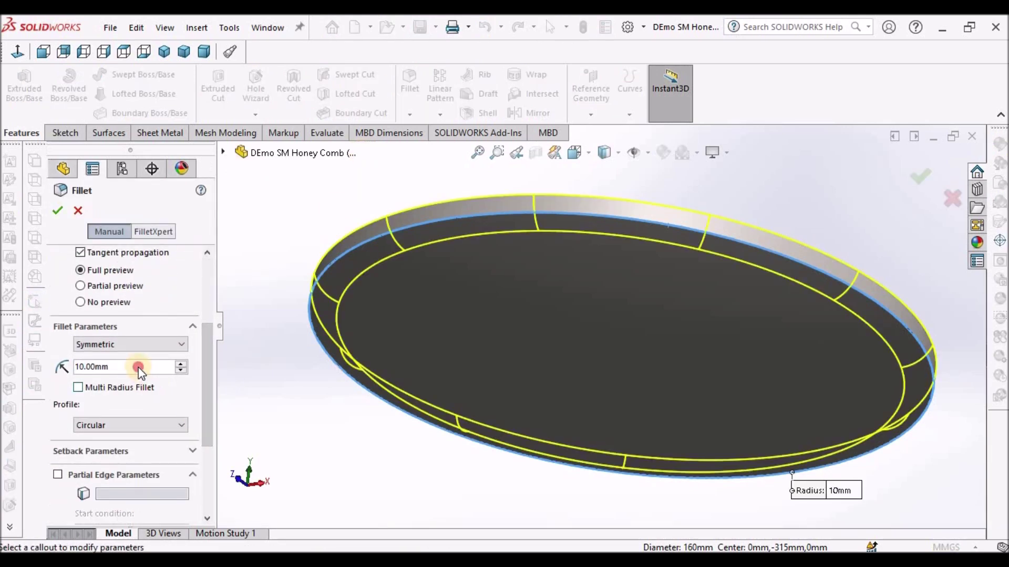
pyautogui.click(139, 366)
pyautogui.write('2')
pyautogui.press('Return')
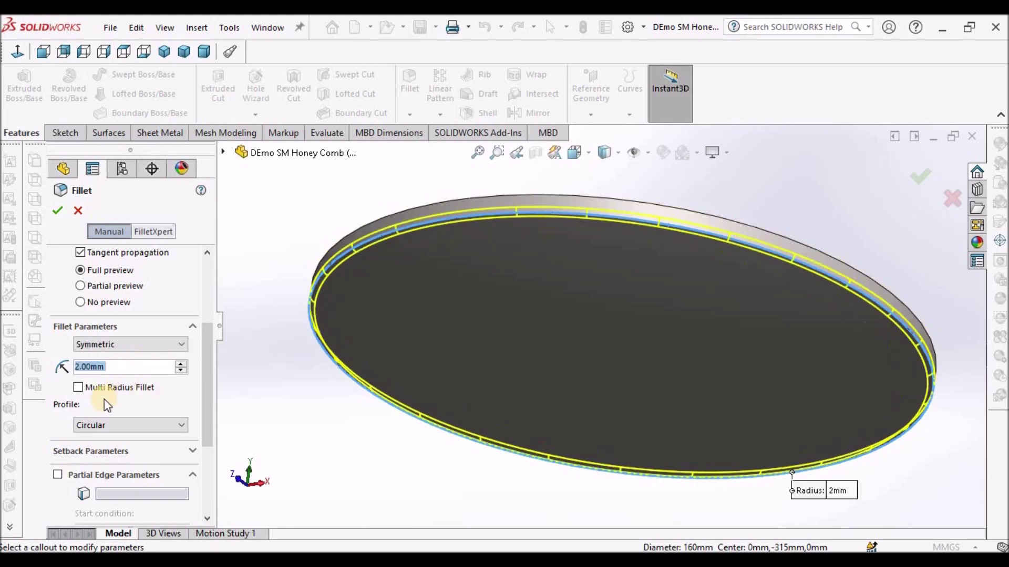
pyautogui.click(58, 211)
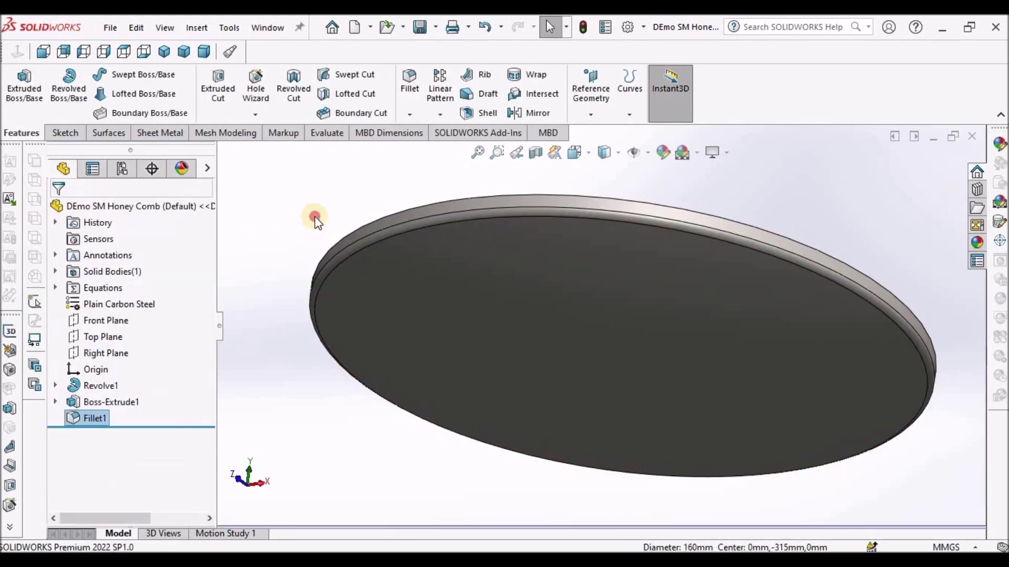
pyautogui.moveTo(316, 219); pyautogui.dragTo(754, 405, button='middle')
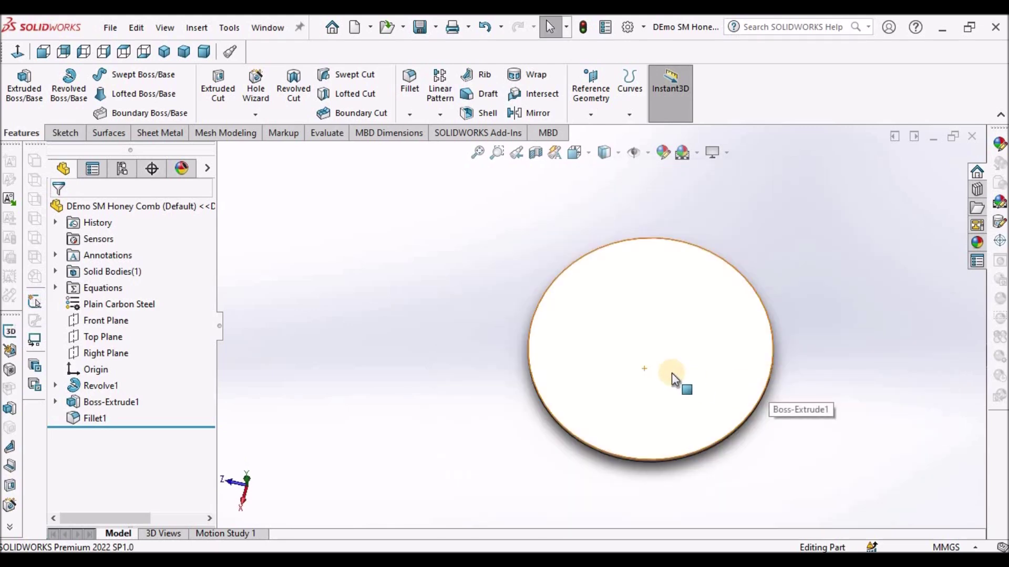
# Step: Make the disc a forming tool with its flat circular face as the stopping face
pyautogui.click(169, 132)
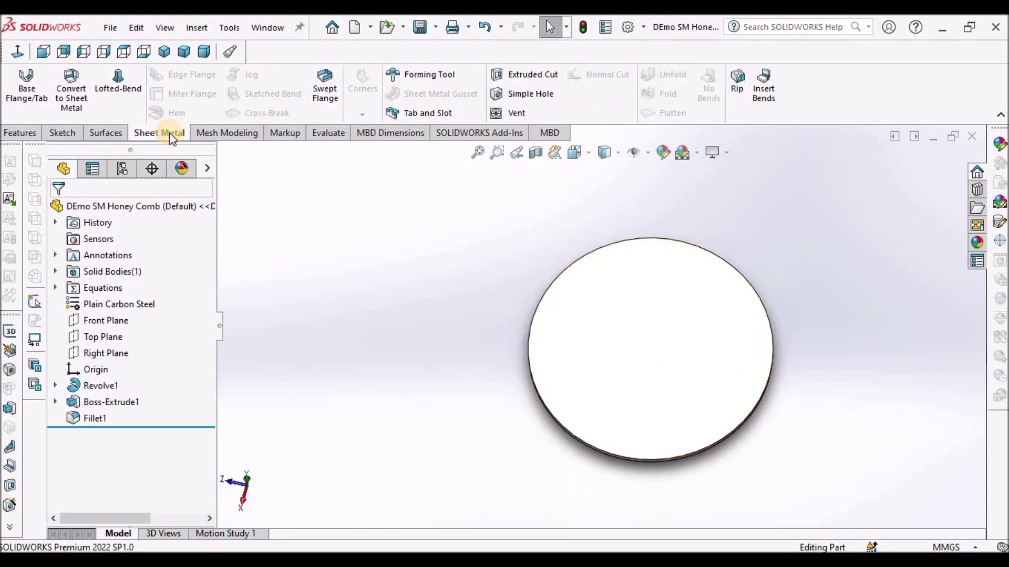
pyautogui.click(421, 74)
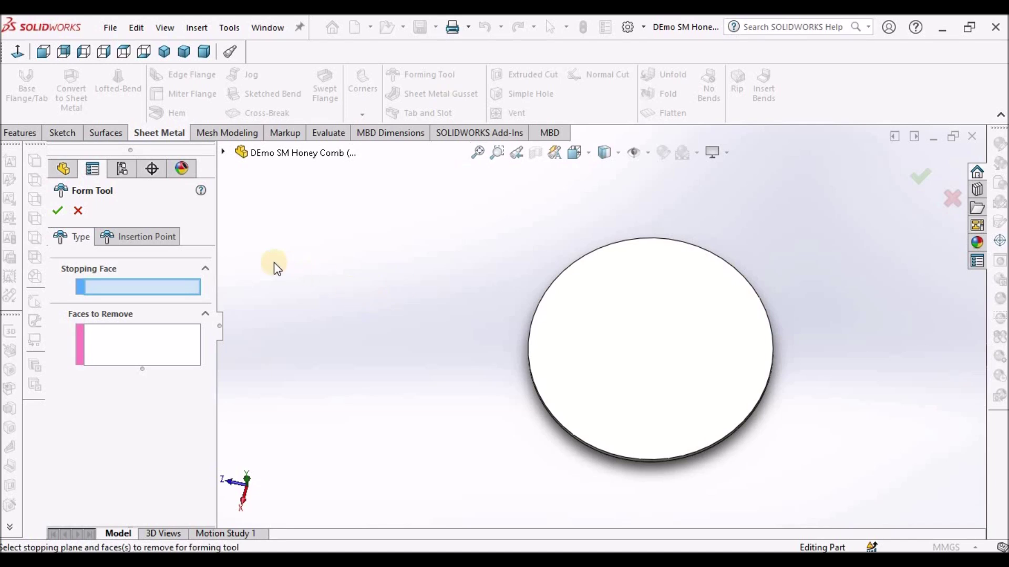
pyautogui.click(642, 368)
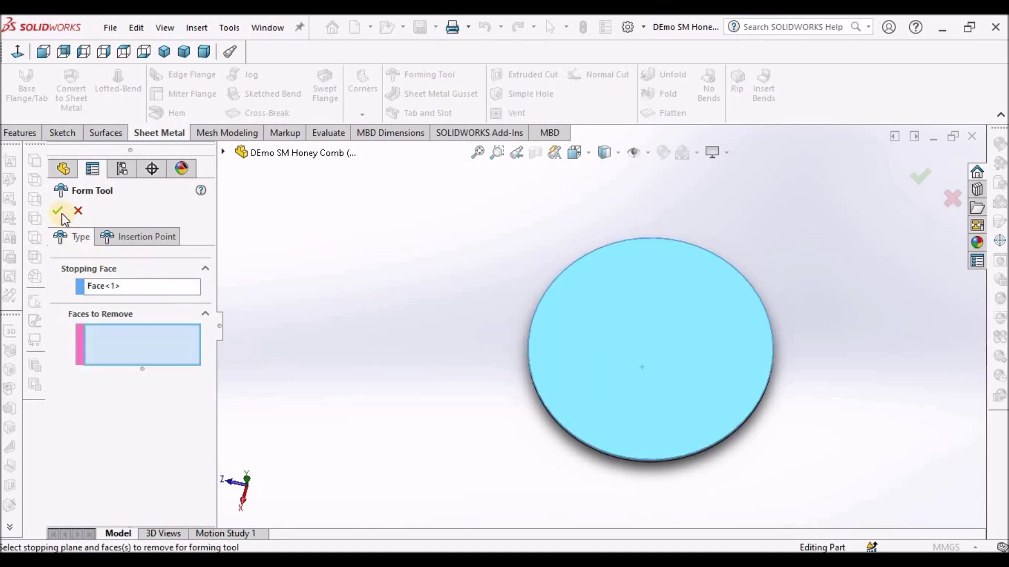
pyautogui.click(58, 210)
# Step: Orbit the disc through tilted views to a nearly edge-on angle to inspect the tool
pyautogui.moveTo(677, 336)
pyautogui.mouseDown(button='middle')
pyautogui.moveTo(718, 214)
pyautogui.moveTo(793, 155)
pyautogui.moveTo(682, 360)
pyautogui.moveTo(712, 347)
pyautogui.moveTo(608, 383)
pyautogui.moveTo(633, 376)
pyautogui.mouseUp(button='middle')
pyautogui.click(620, 372)
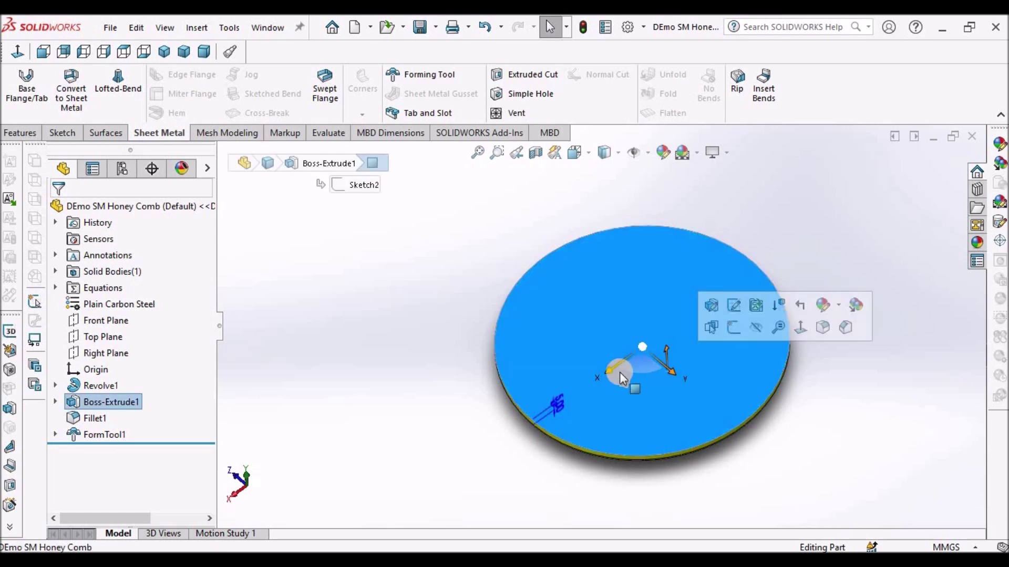
pyautogui.click(342, 315)
pyautogui.moveTo(702, 342); pyautogui.dragTo(674, 302, button='middle')
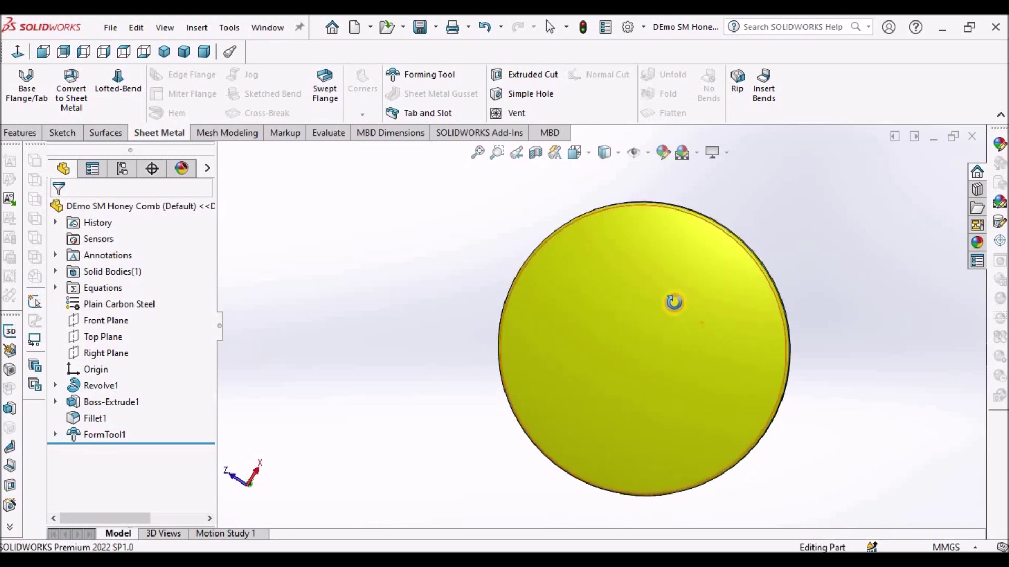
pyautogui.click(669, 315)
pyautogui.click(374, 273)
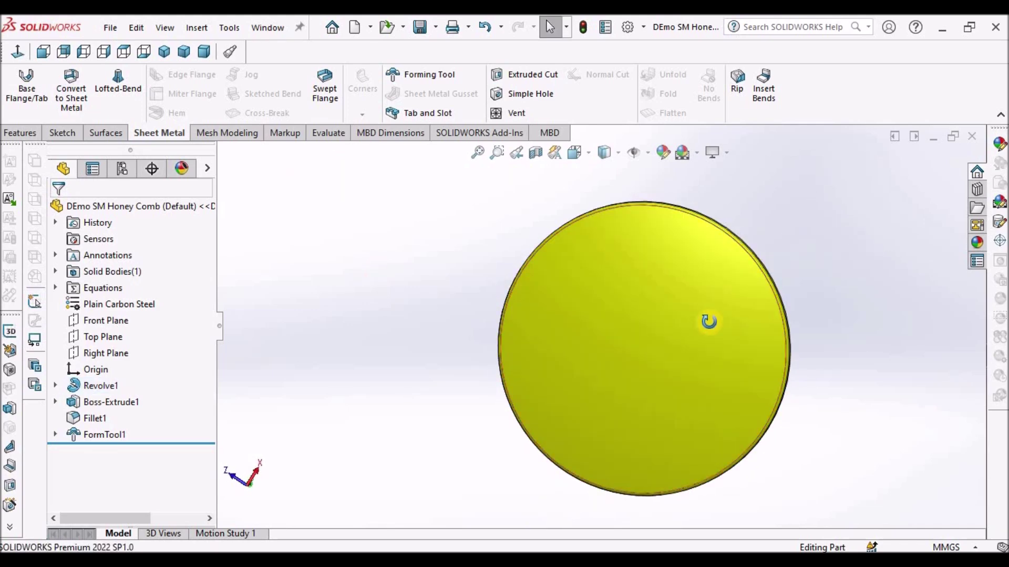
pyautogui.moveTo(709, 321); pyautogui.dragTo(644, 357, button='middle')
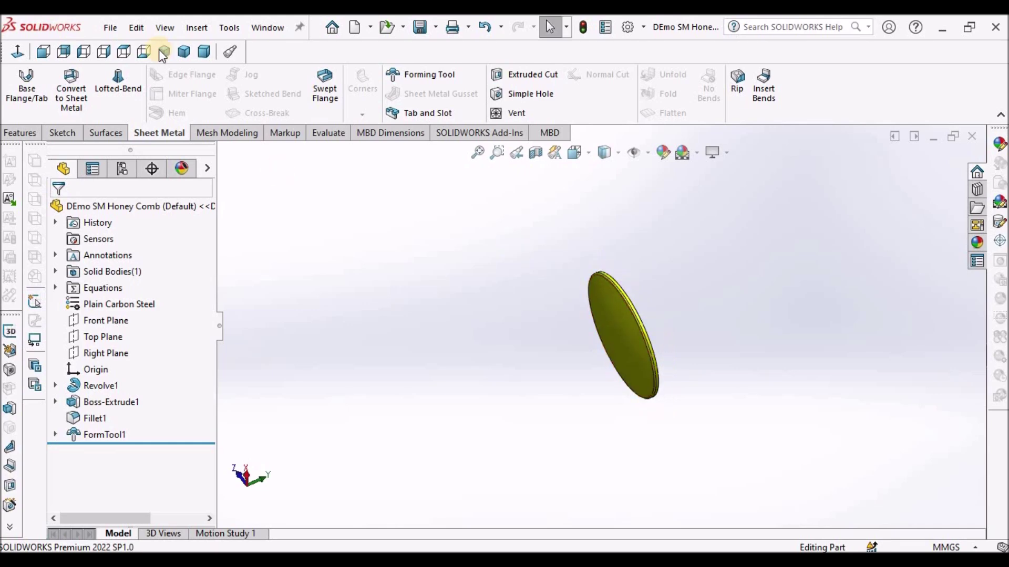
pyautogui.click(112, 29)
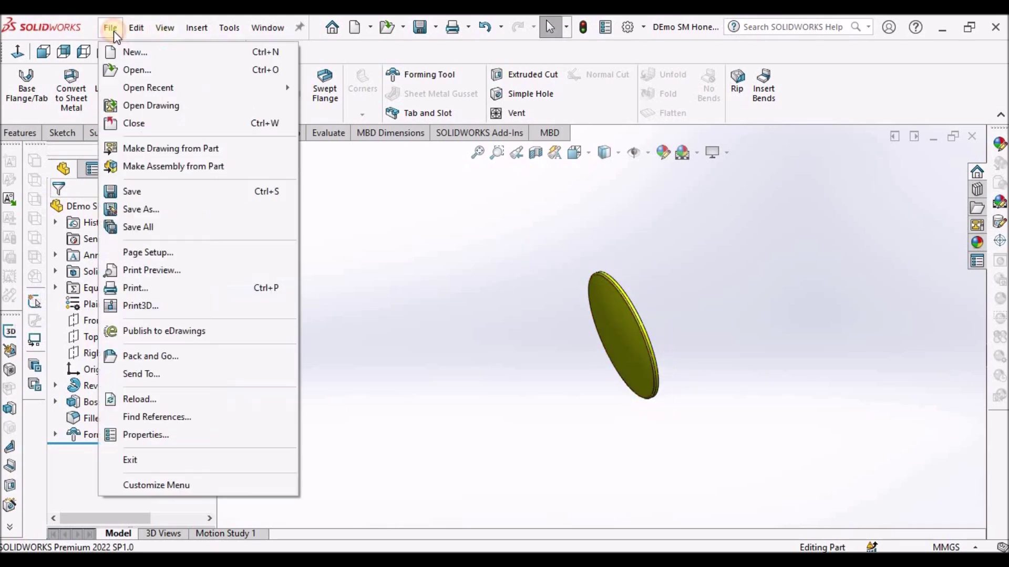
pyautogui.click(158, 357)
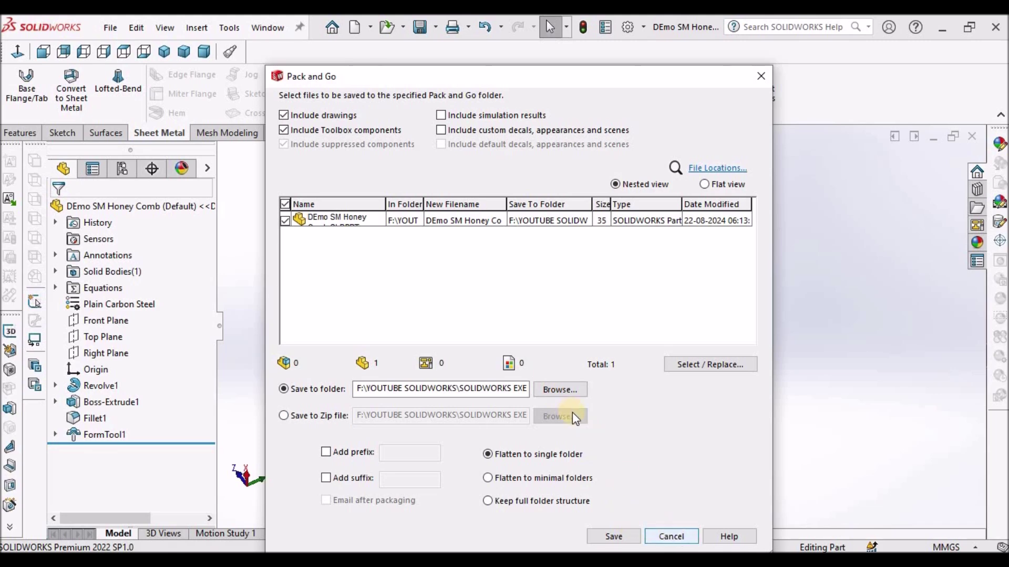
pyautogui.click(560, 390)
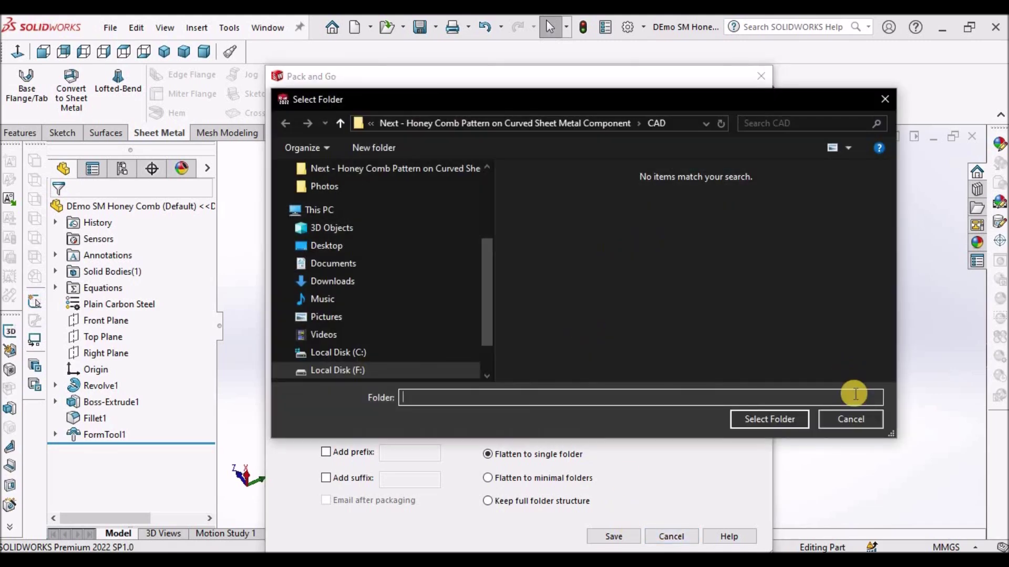
pyautogui.click(840, 413)
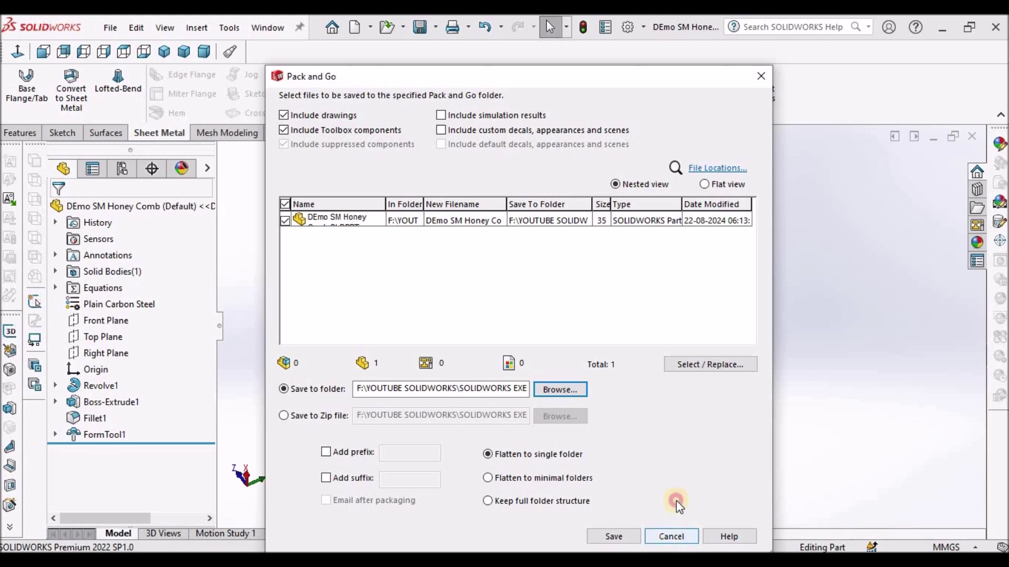
# Step: Close Pack and Go unsaved and open the design library's forming tools EXAMPLES folder in File Explorer
pyautogui.click(671, 537)
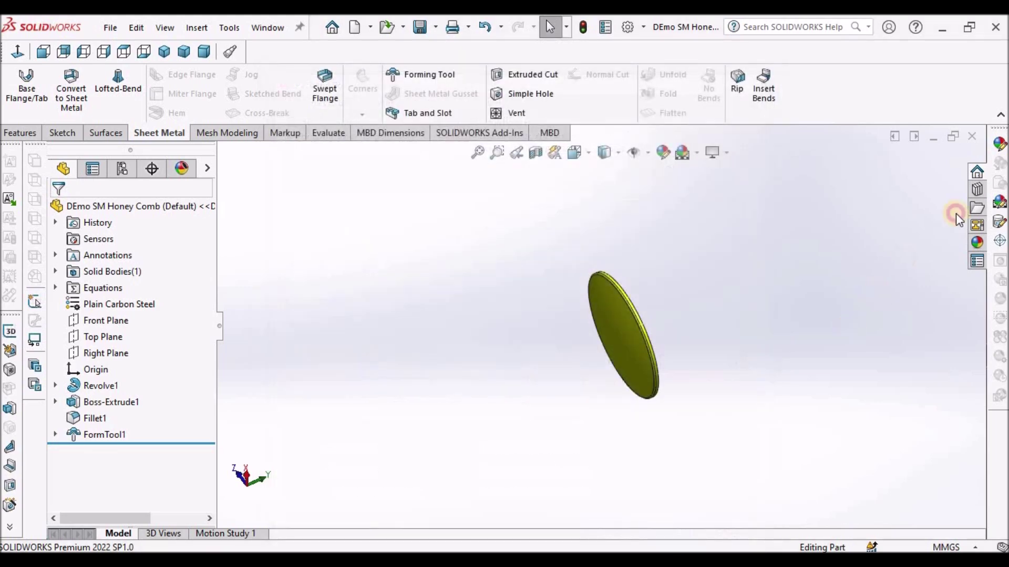
pyautogui.click(978, 188)
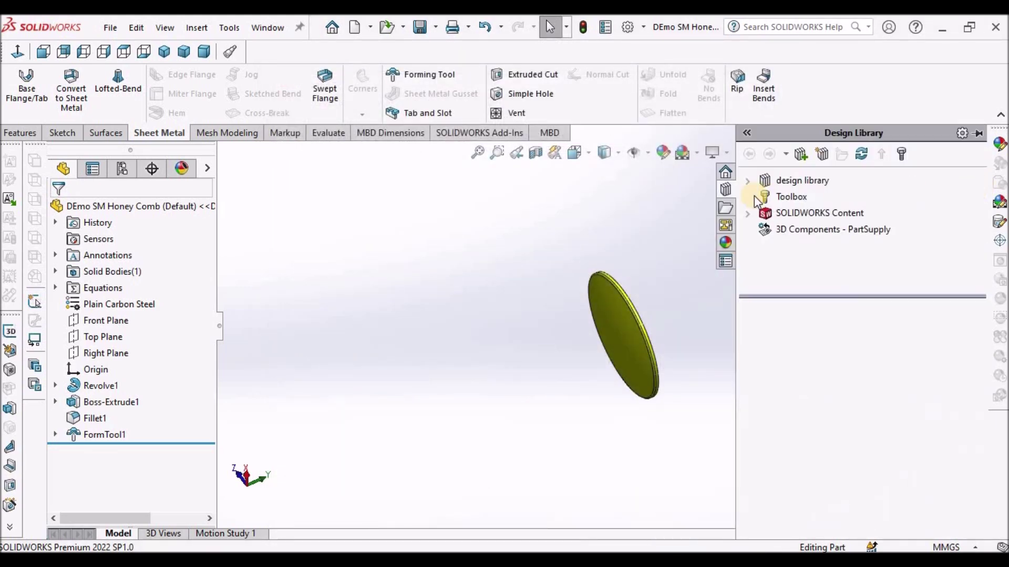
pyautogui.click(788, 180)
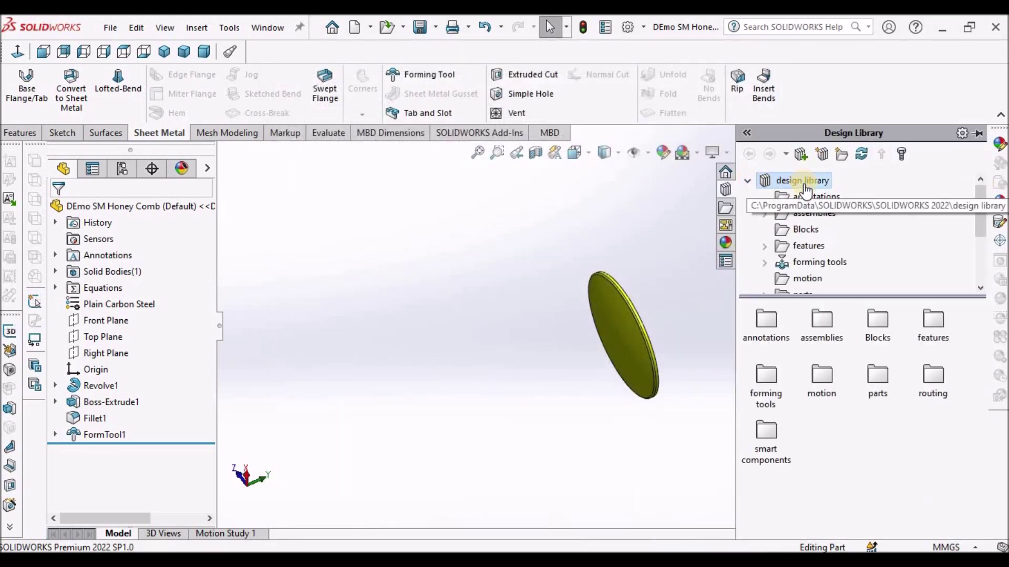
pyautogui.click(820, 263)
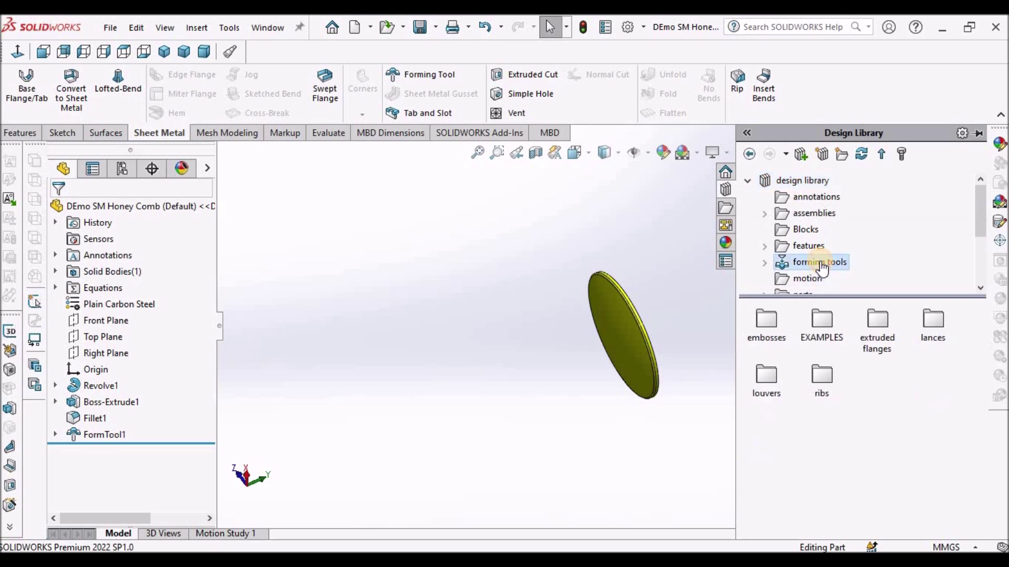
pyautogui.click(823, 320)
pyautogui.rightClick(826, 323)
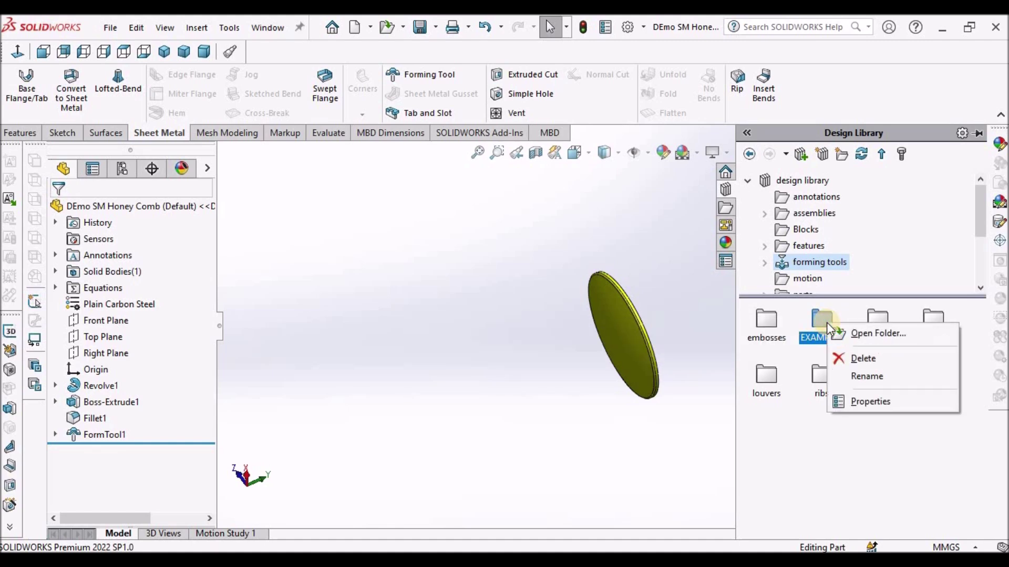
pyautogui.click(858, 333)
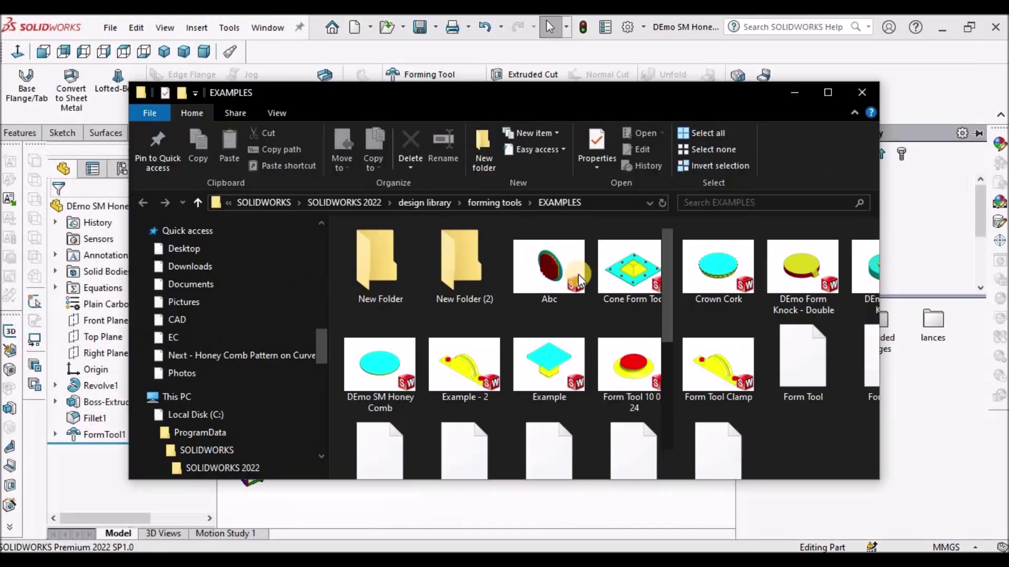
# Step: Cut the EXAMPLES folder path from the Explorer address bar, then close Explorer
pyautogui.doubleClick(797, 100)
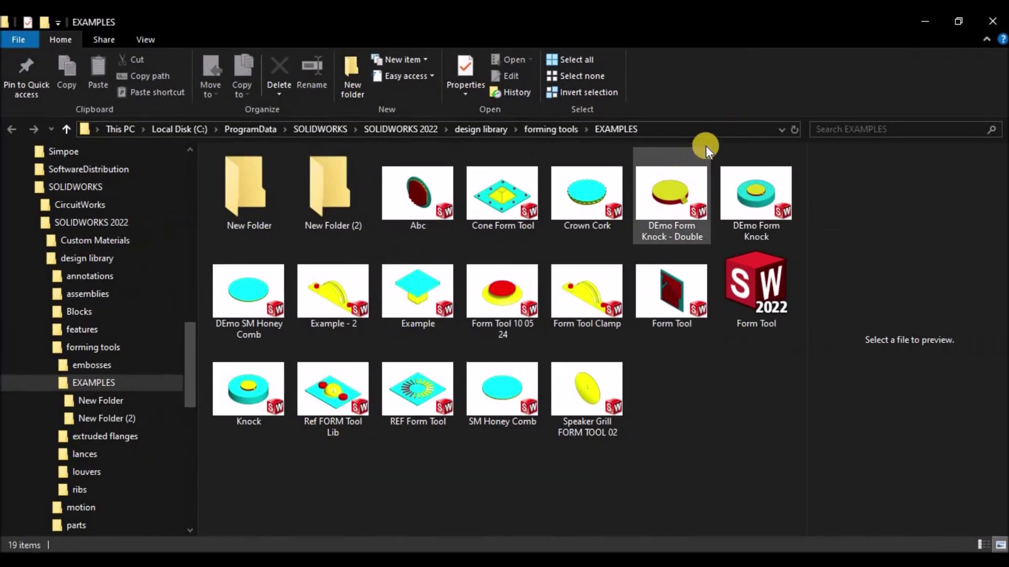
pyautogui.click(423, 134)
pyautogui.rightClick(424, 134)
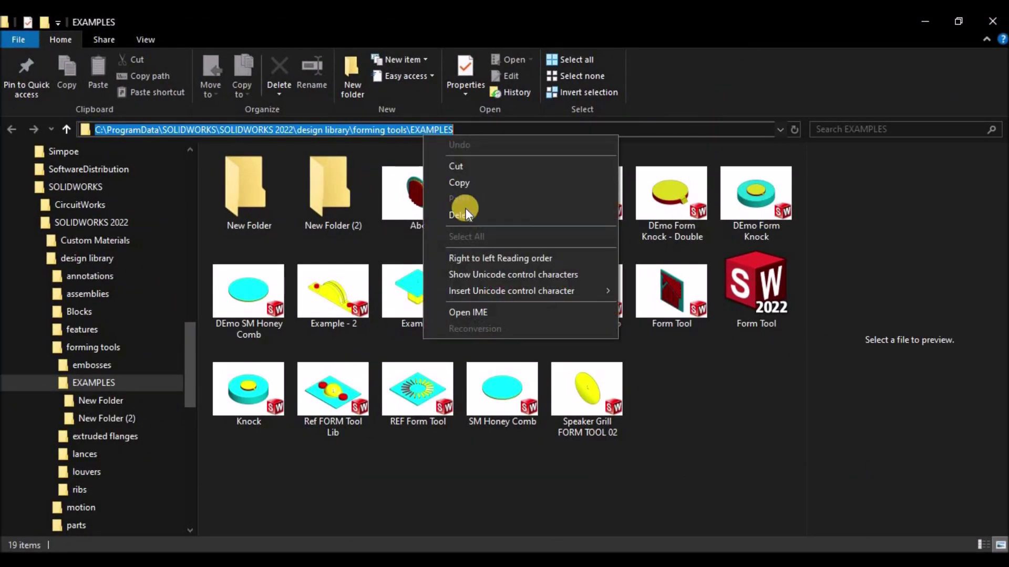
pyautogui.click(463, 169)
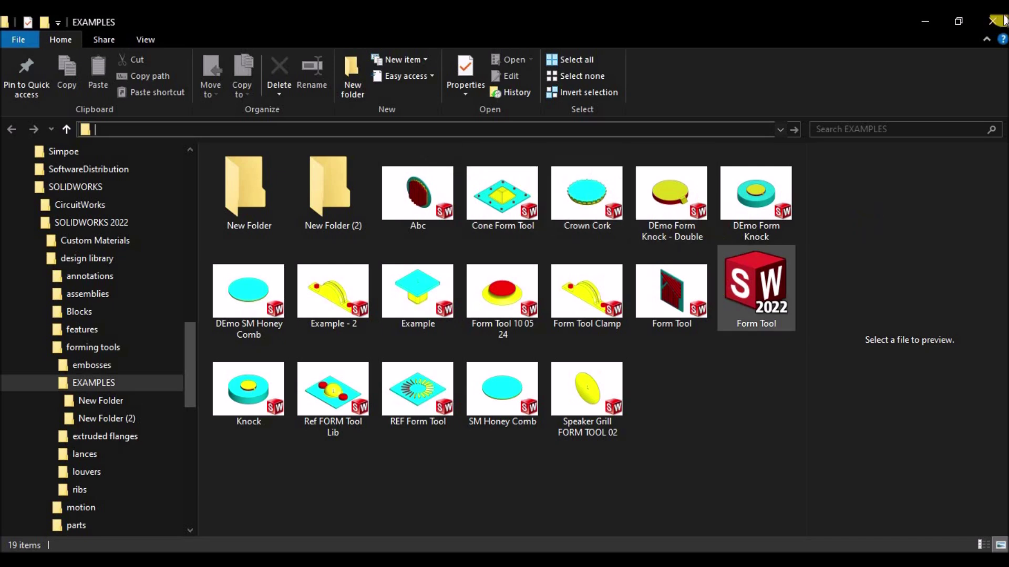
pyautogui.click(991, 23)
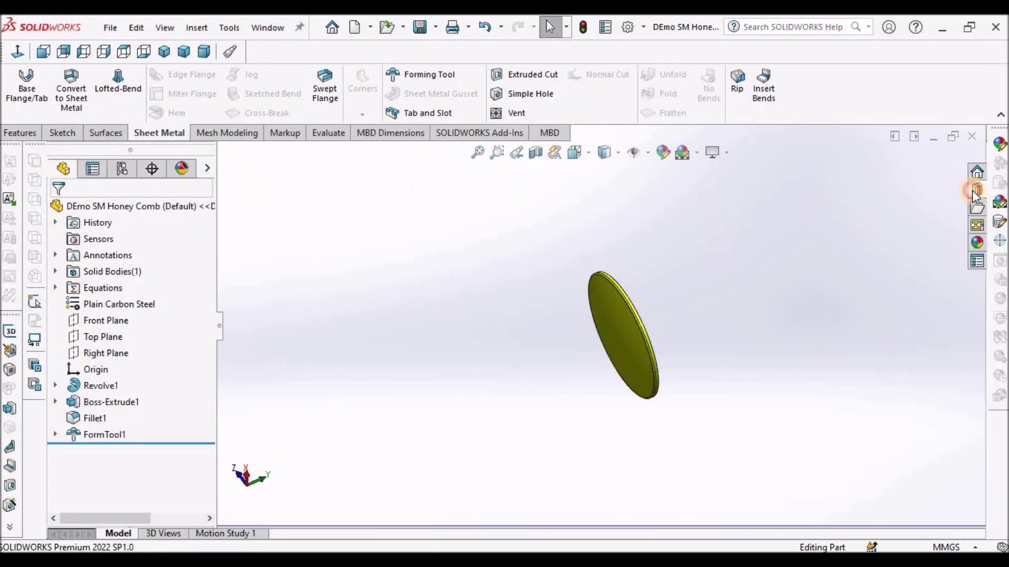
pyautogui.click(976, 189)
# Step: Select DEmo SM Honey Comb in EXAMPLES, then close the form-tool part with Save All
pyautogui.doubleClick(825, 319)
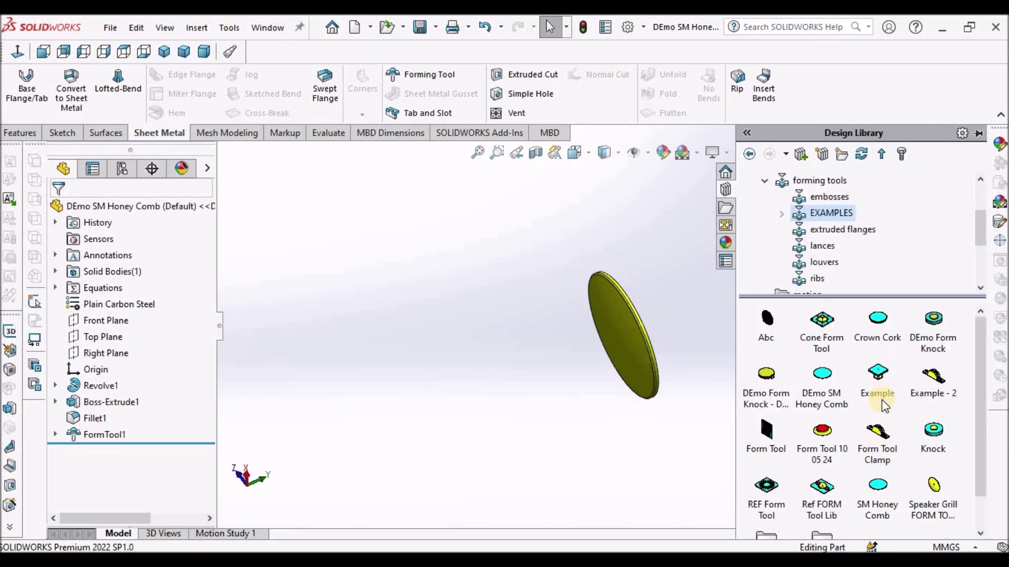
pyautogui.click(827, 386)
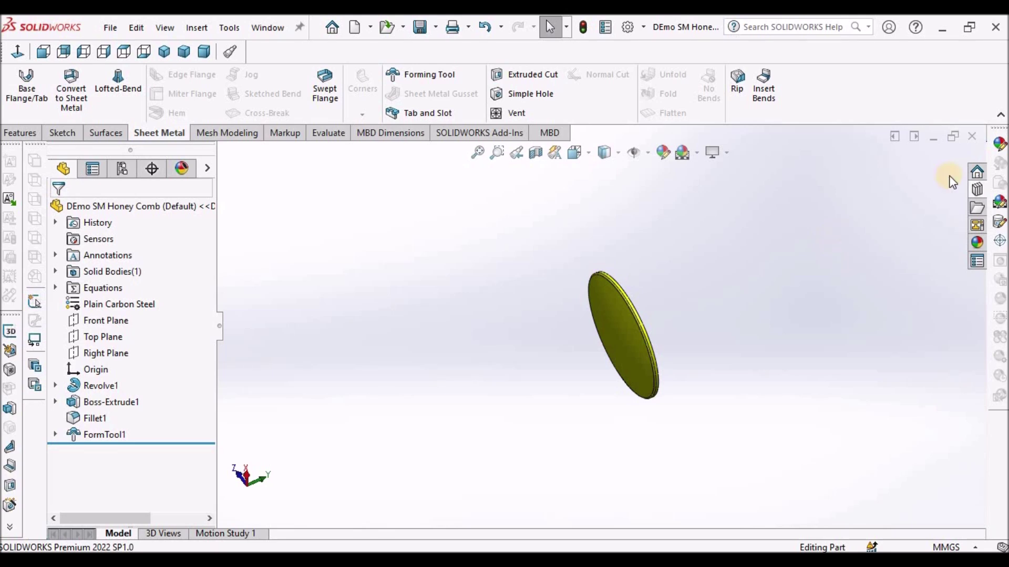
pyautogui.click(972, 139)
pyautogui.click(529, 262)
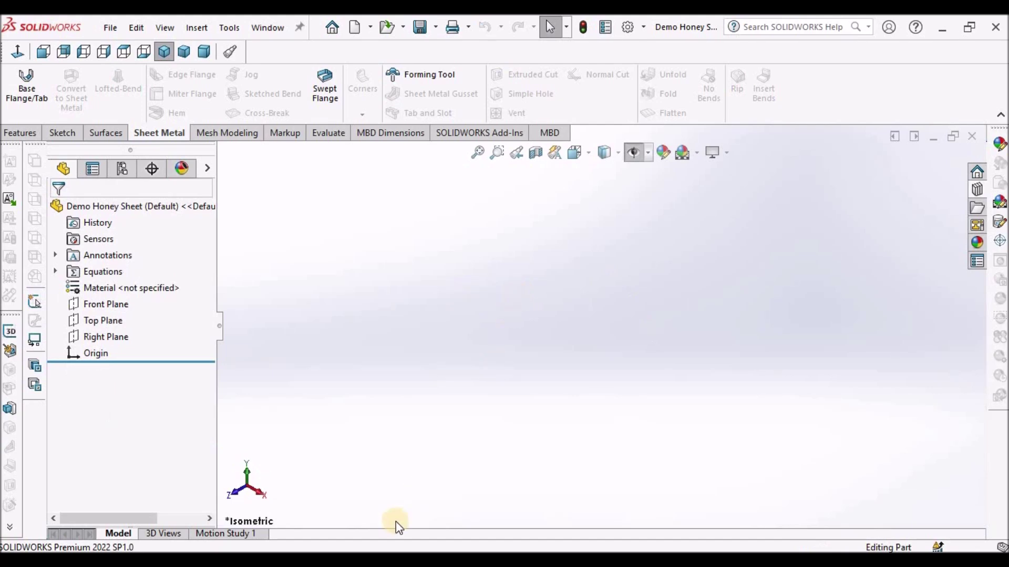
# Step: Start a sketch on the Top Plane and draw a circle centred on the origin
pyautogui.hotkey('alt', 'Tab')
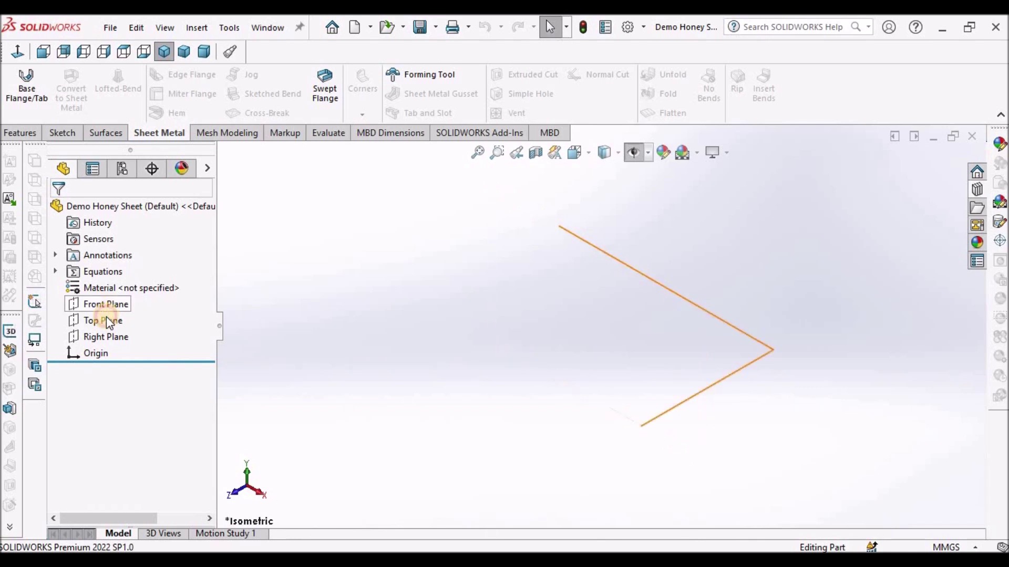
pyautogui.click(105, 319)
pyautogui.click(62, 133)
pyautogui.click(18, 81)
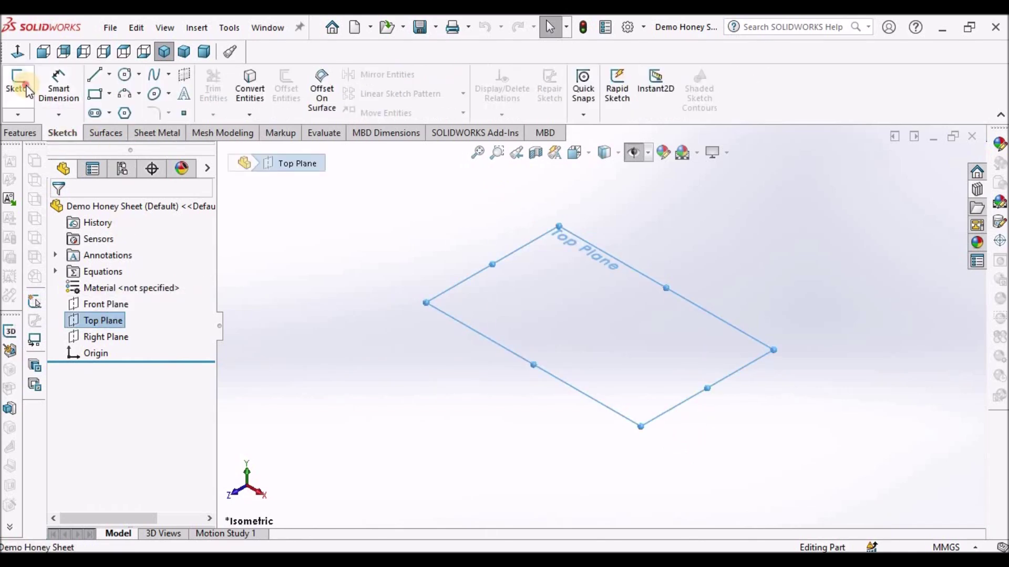
pyautogui.click(125, 76)
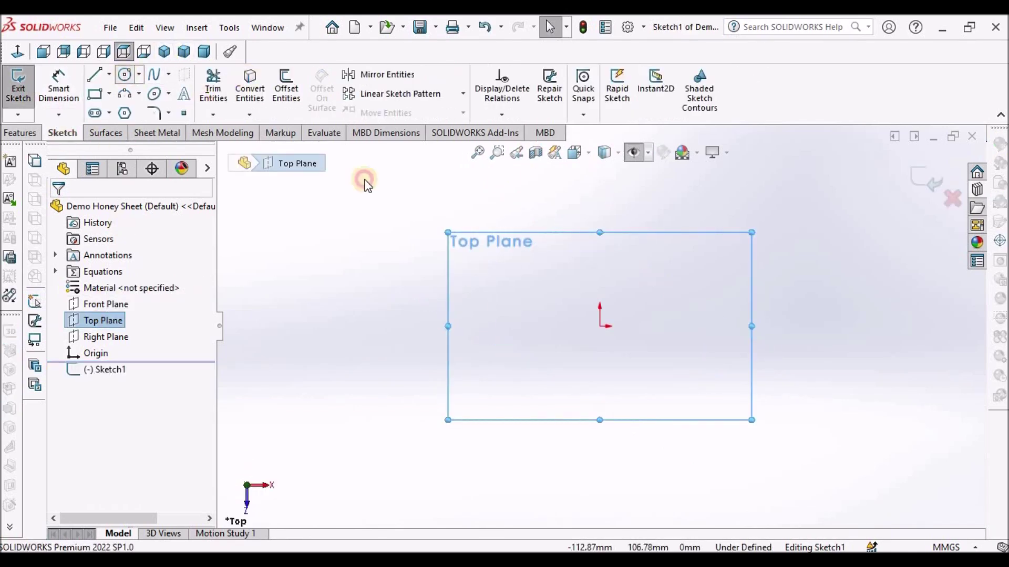
pyautogui.click(599, 326)
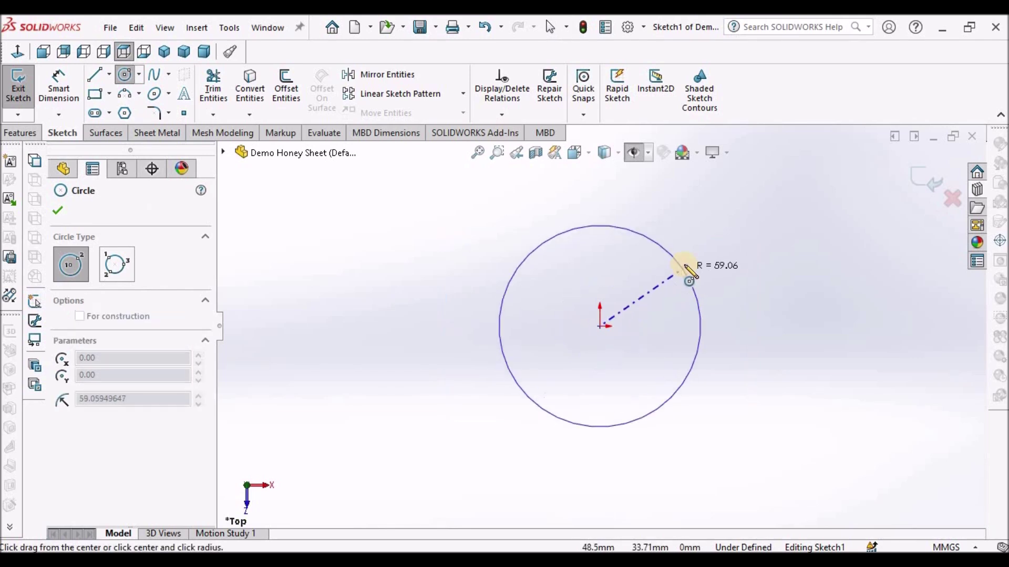
pyautogui.click(689, 270)
pyautogui.rightClick(457, 233)
pyautogui.click(453, 226)
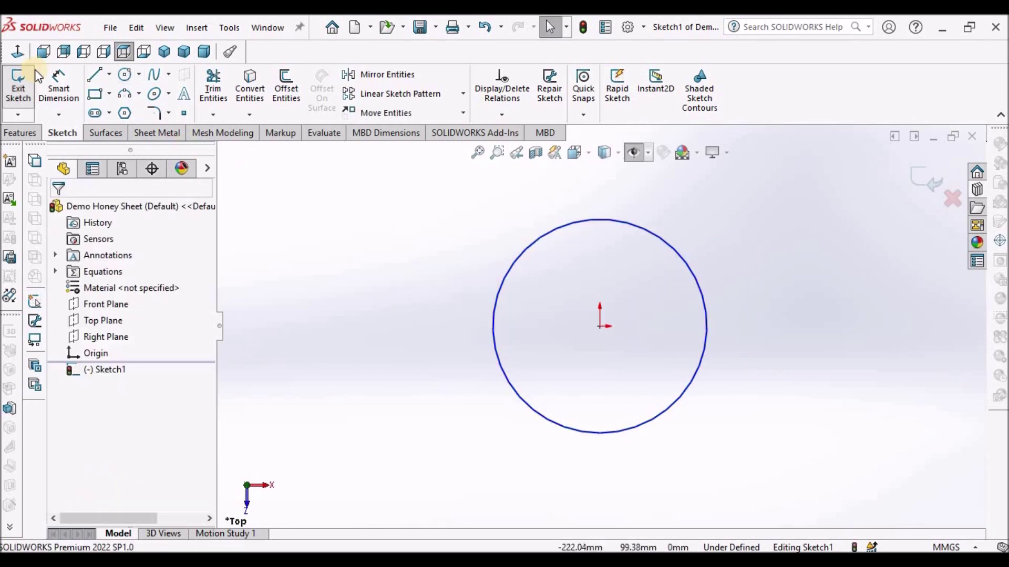
# Step: Dimension the circle's diameter to 164 mm
pyautogui.click(58, 84)
pyautogui.click(681, 263)
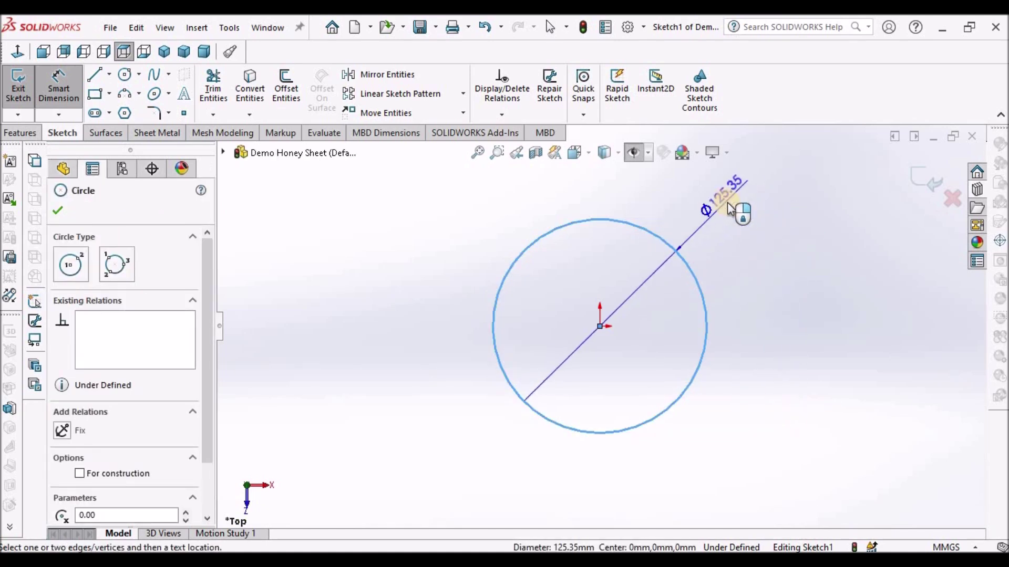
pyautogui.click(741, 227)
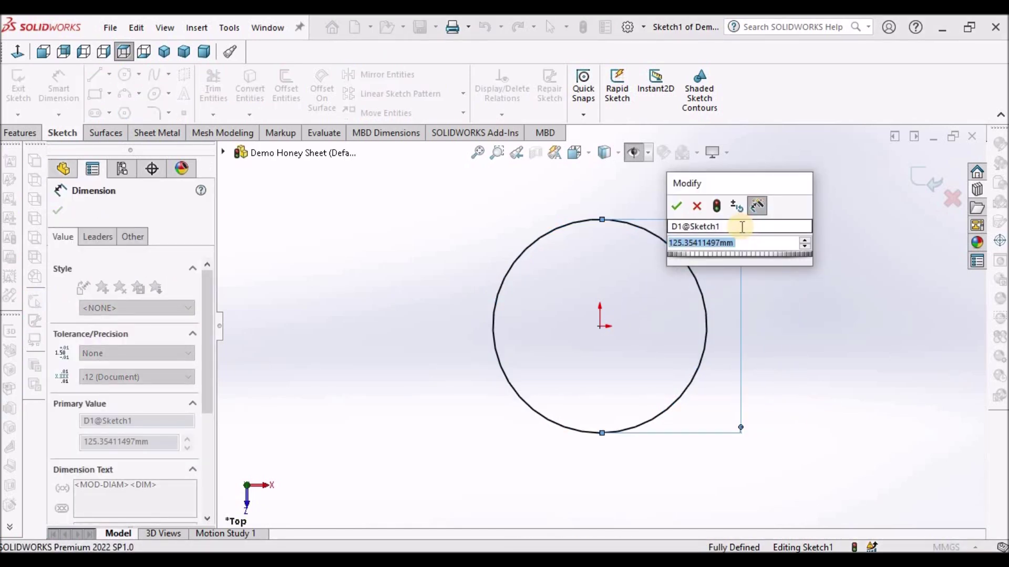
pyautogui.write('164')
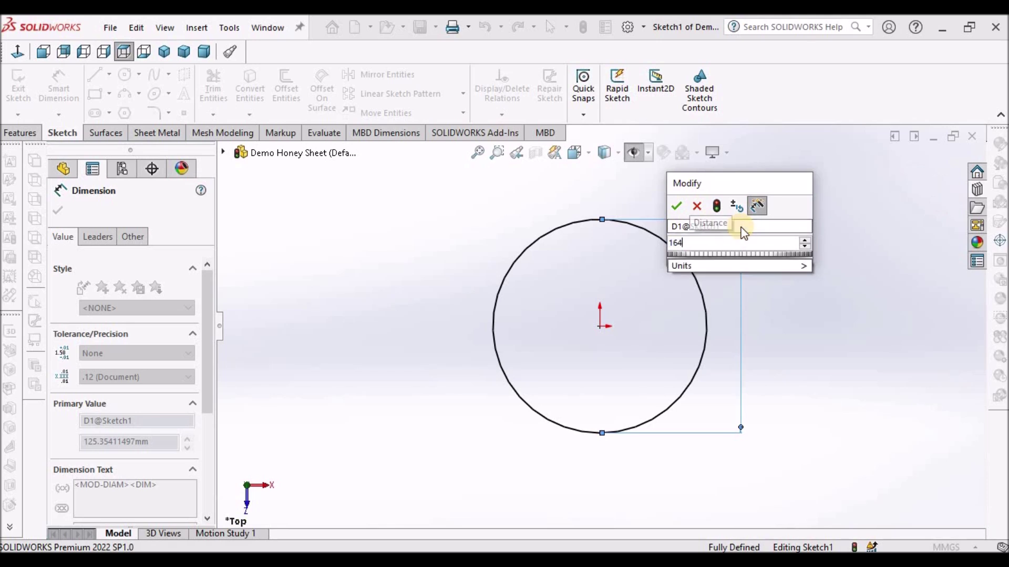
pyautogui.press('Return')
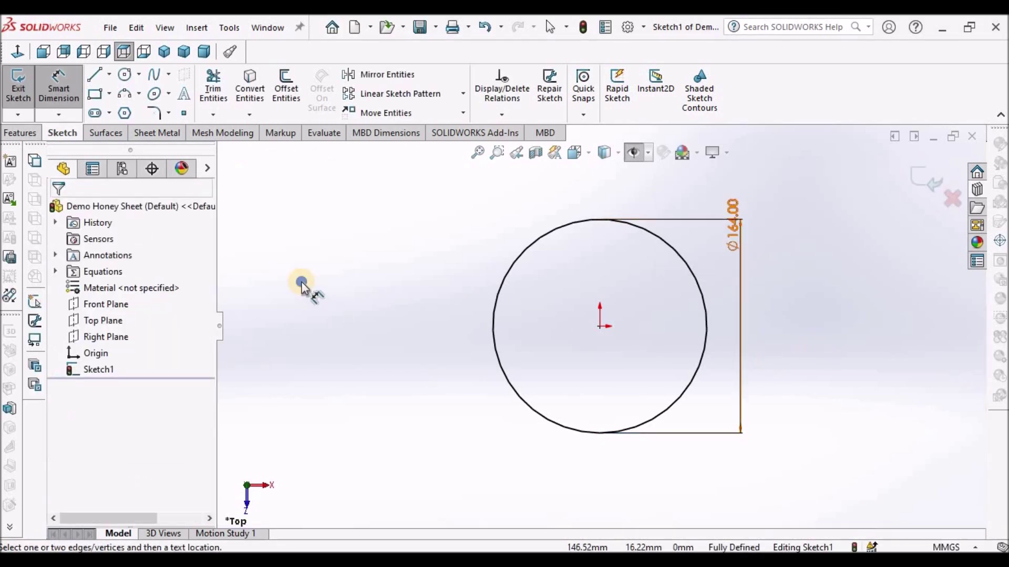
pyautogui.rightClick(301, 282)
pyautogui.click(335, 328)
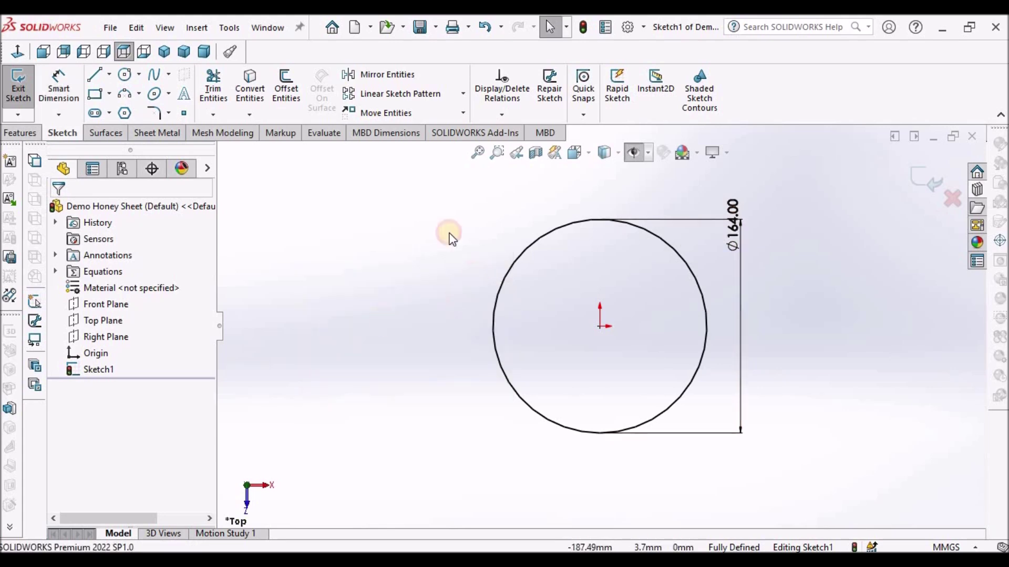
# Step: Turn the circle sketch into Base-Flange1, a 2.00 mm thick sheet-metal disc
pyautogui.click(17, 132)
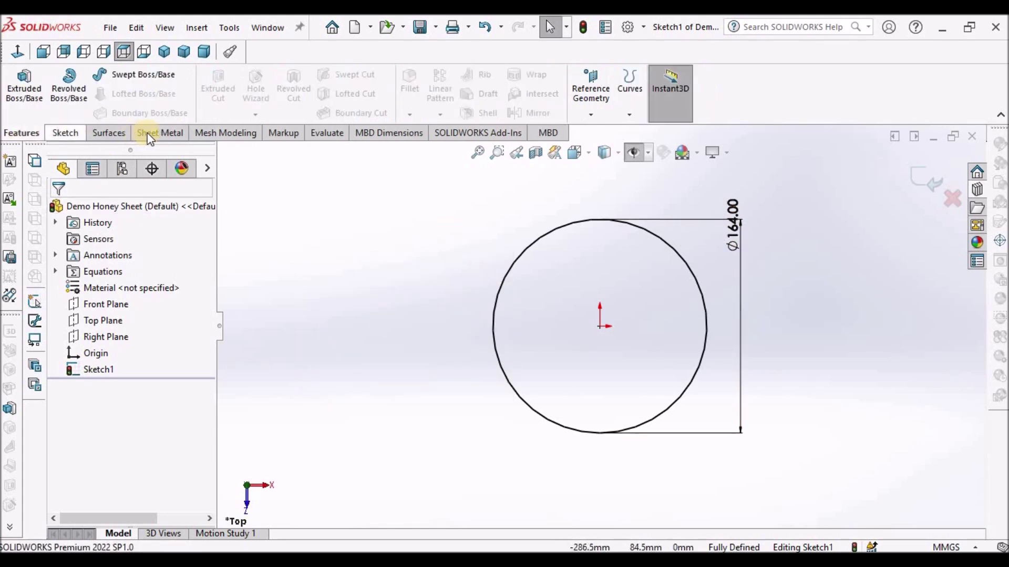
pyautogui.click(168, 132)
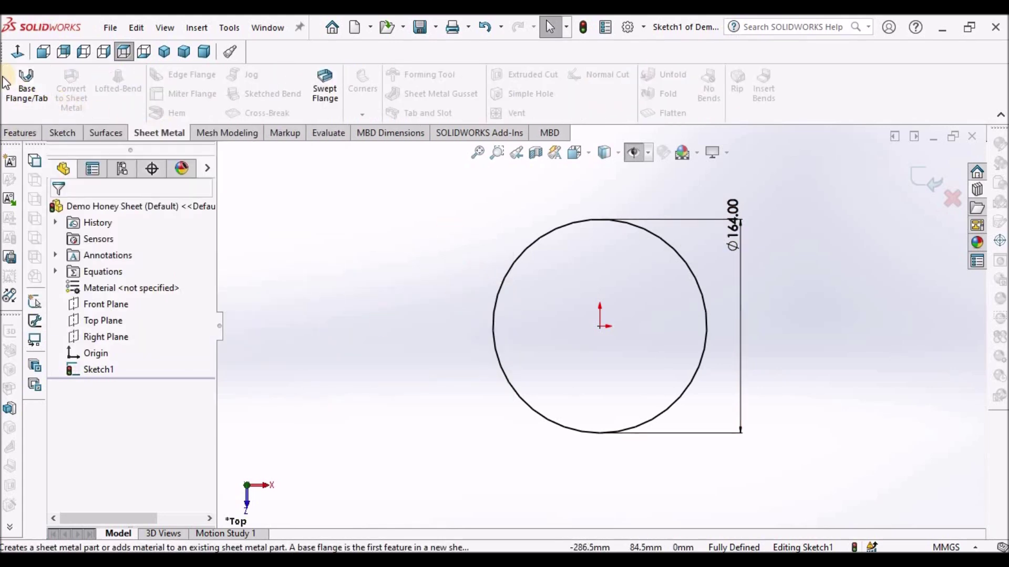
pyautogui.click(33, 87)
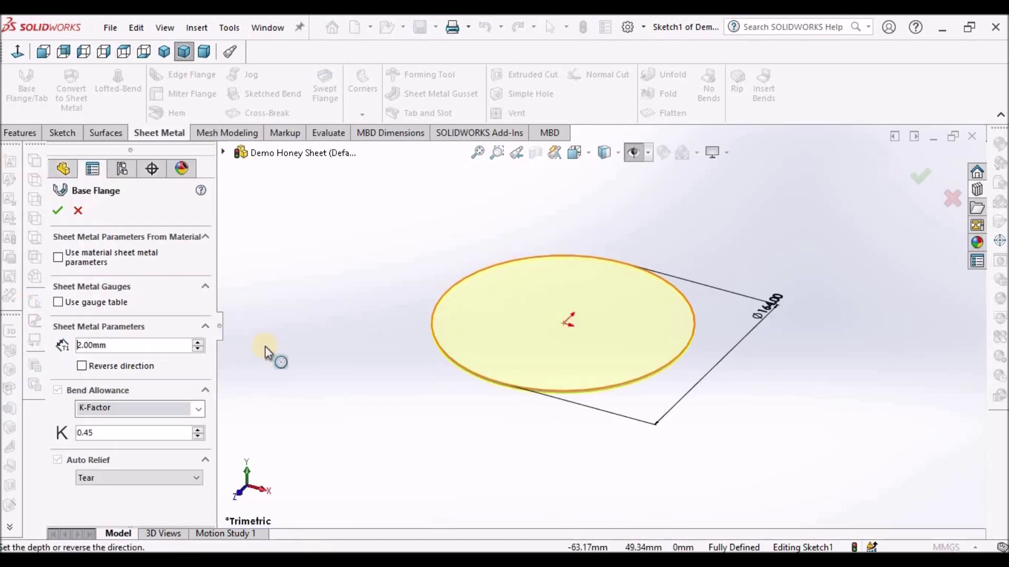
pyautogui.click(58, 210)
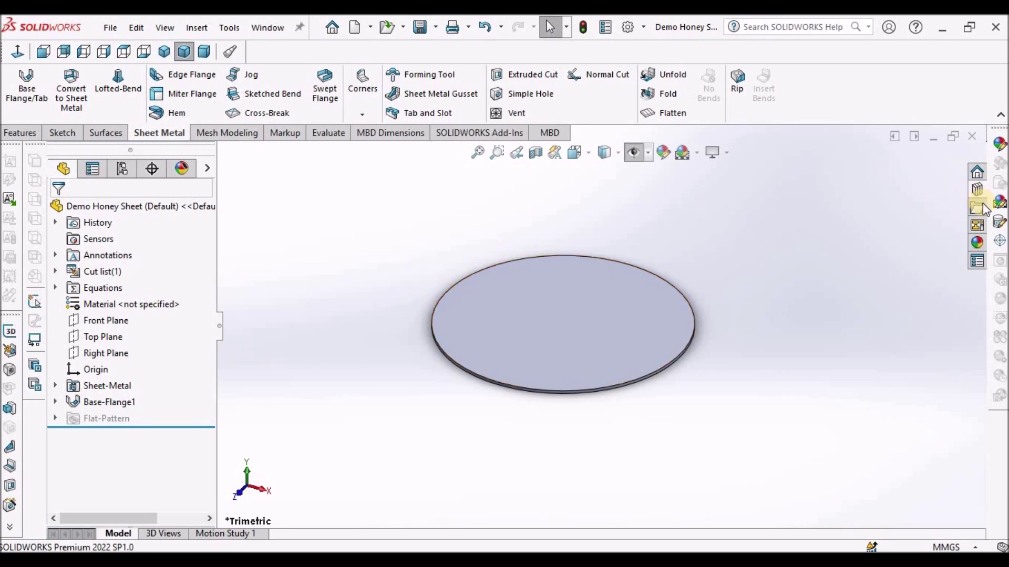
# Step: Drop the DEmo SM Honey Comb form tool from the EXAMPLES library onto the disc's top face
pyautogui.click(977, 189)
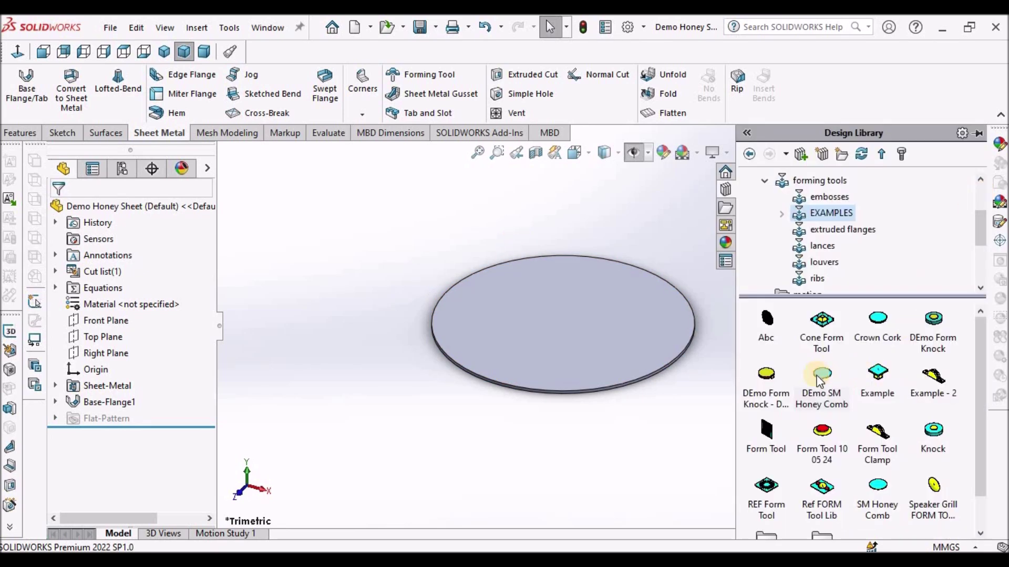
pyautogui.moveTo(819, 381); pyautogui.dragTo(562, 319)
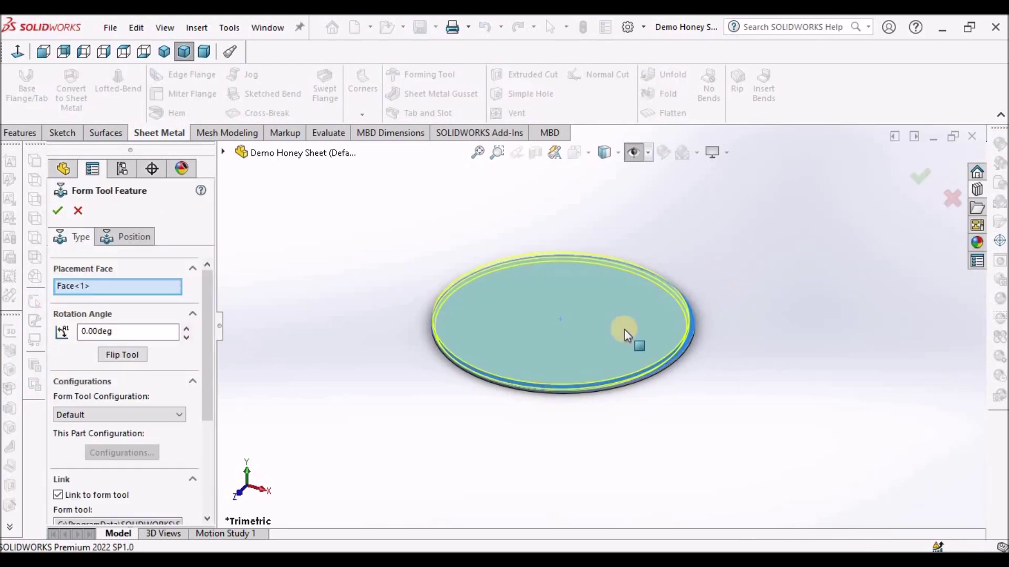
pyautogui.moveTo(743, 304); pyautogui.dragTo(746, 404, button='middle')
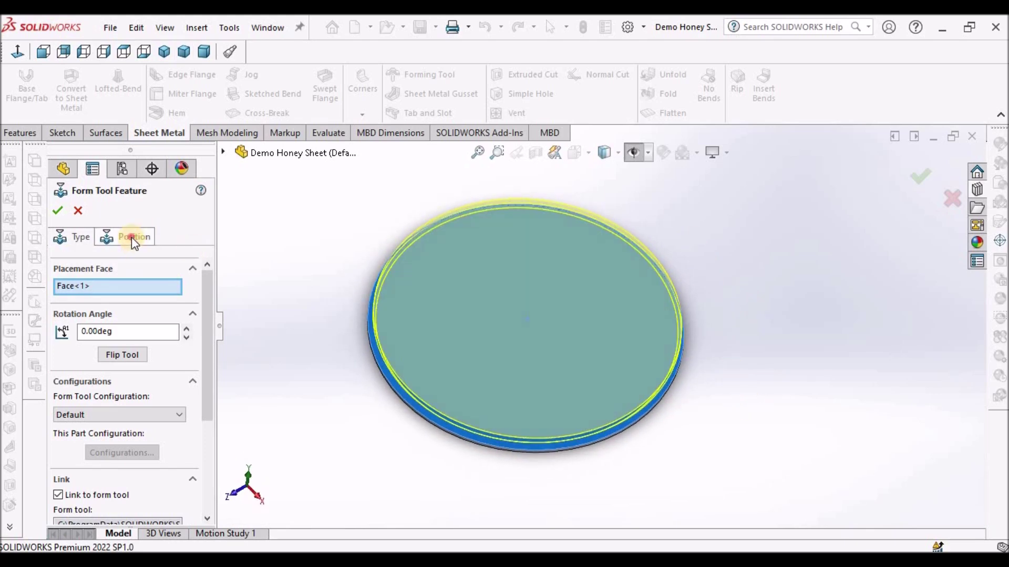
# Step: In the Position tab, snap the form tool's placement point onto the disc origin
pyautogui.click(131, 237)
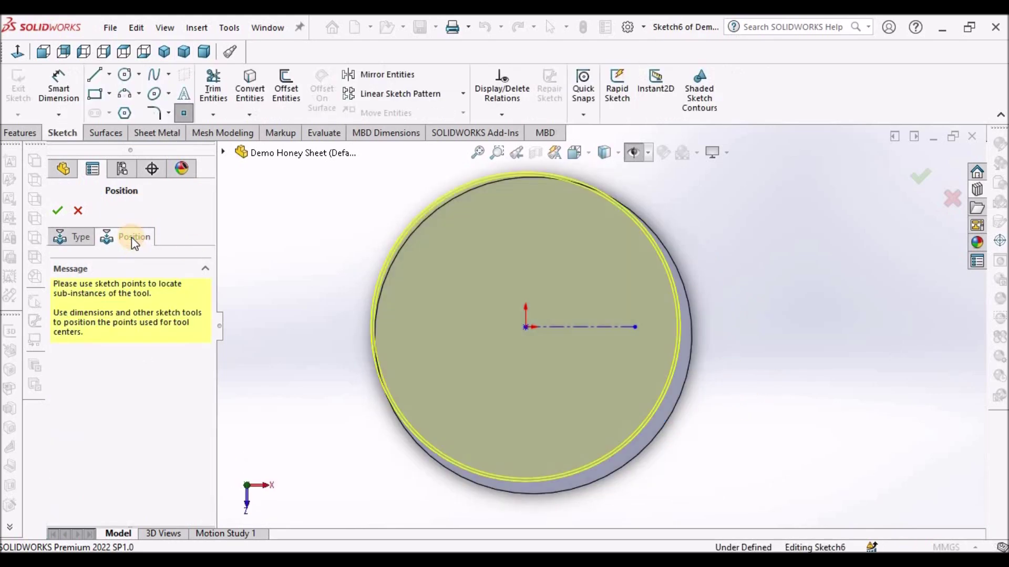
pyautogui.rightClick(788, 247)
pyautogui.click(803, 254)
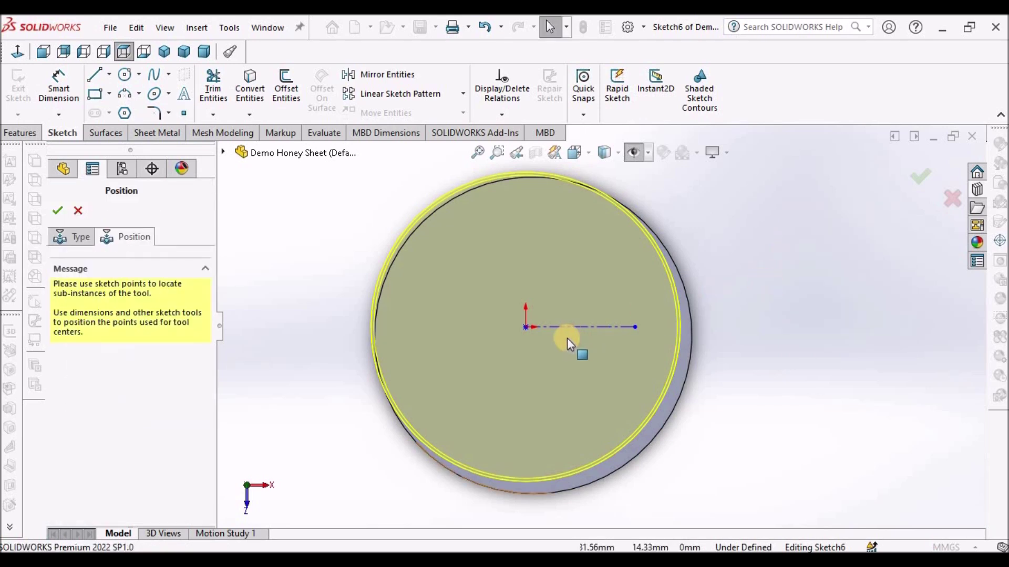
pyautogui.keyDown('ctrl'); pyautogui.moveTo(521, 341); pyautogui.dragTo(572, 329, button='middle'); pyautogui.keyUp('ctrl')
pyautogui.scroll(-2, 573, 326)
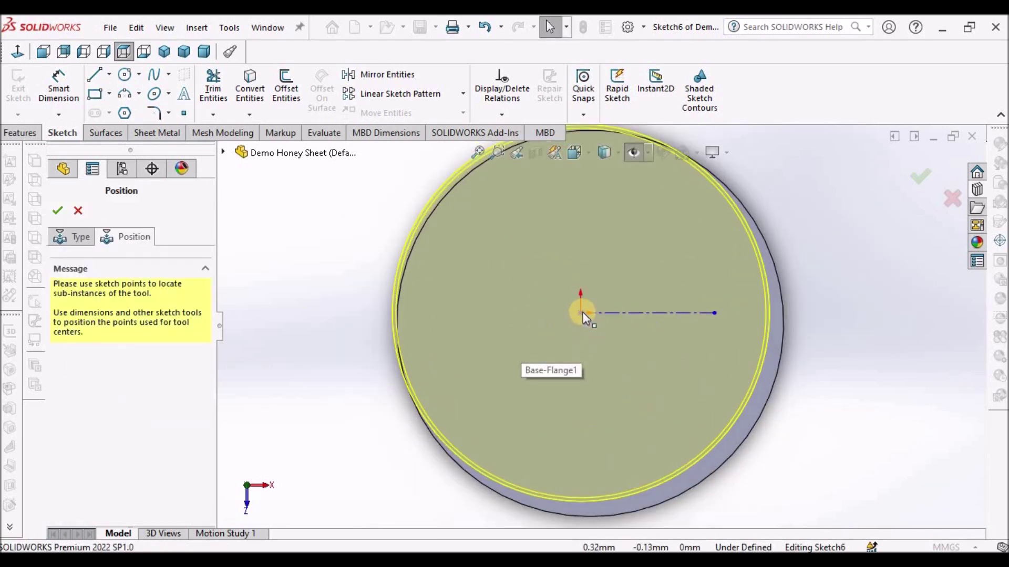
pyautogui.moveTo(582, 313)
pyautogui.mouseDown()
pyautogui.moveTo(606, 332)
pyautogui.moveTo(561, 299)
pyautogui.moveTo(561, 277)
pyautogui.mouseUp()
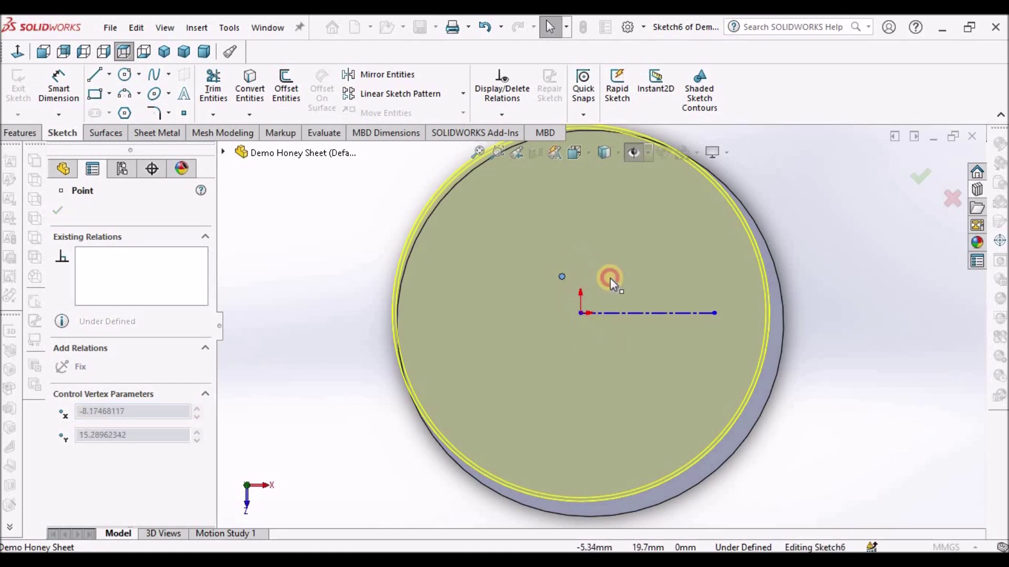
pyautogui.moveTo(601, 355); pyautogui.dragTo(632, 422)
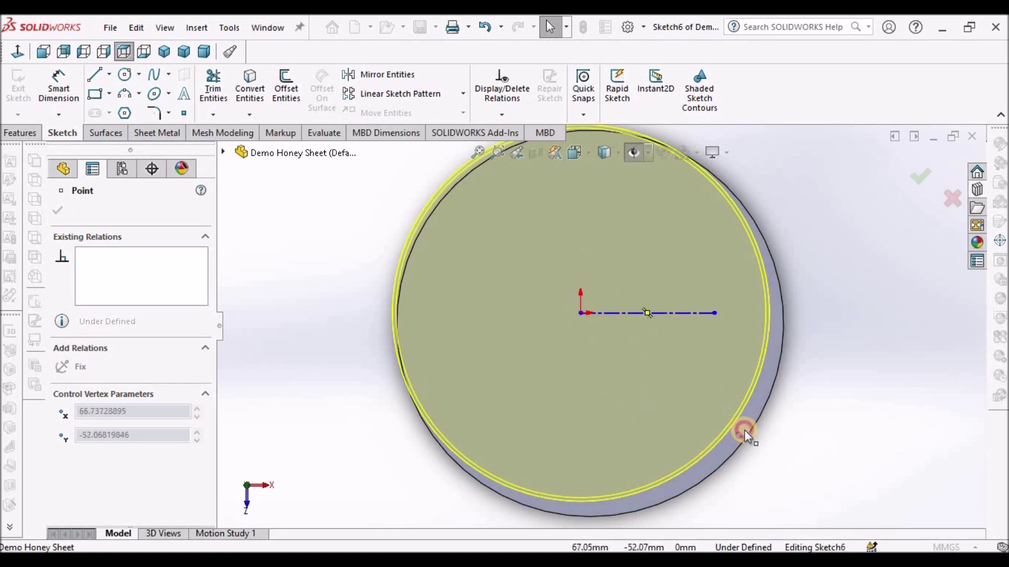
pyautogui.click(758, 415)
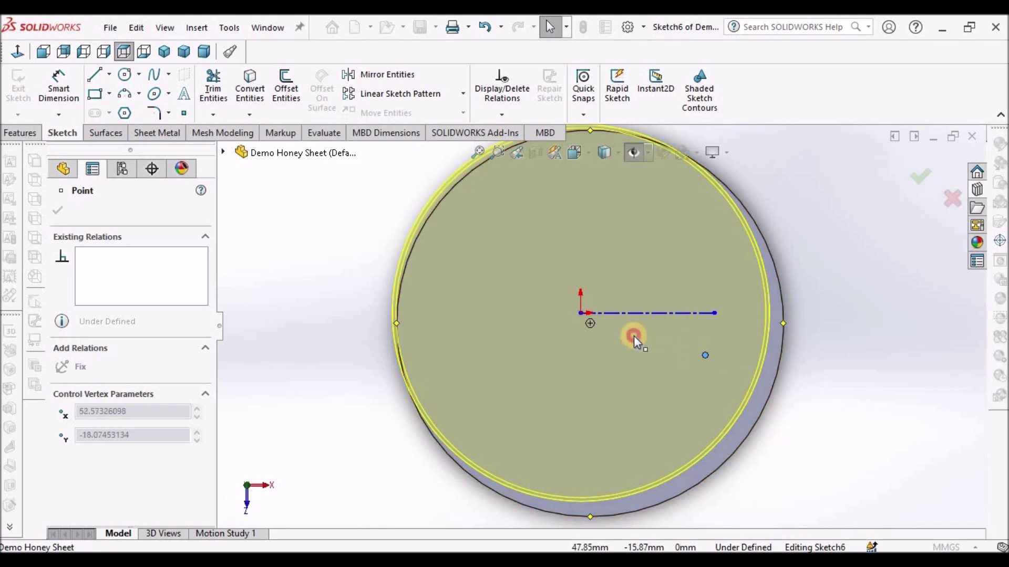
pyautogui.click(594, 327)
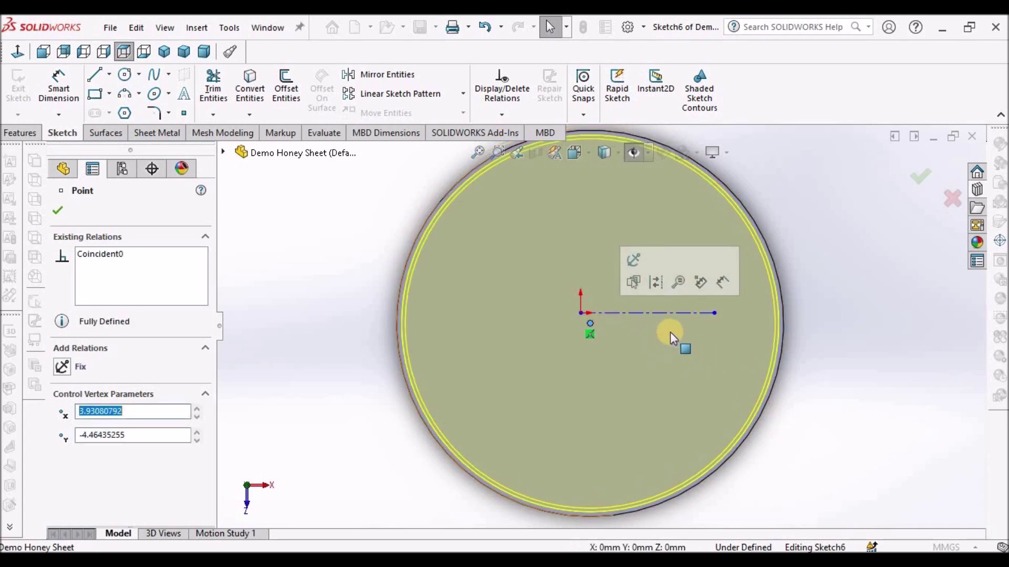
pyautogui.press('Escape')
# Step: Attach a centerline to the placement point, stretch it to the disc edge, and fit the view
pyautogui.scroll(-3, 589, 312)
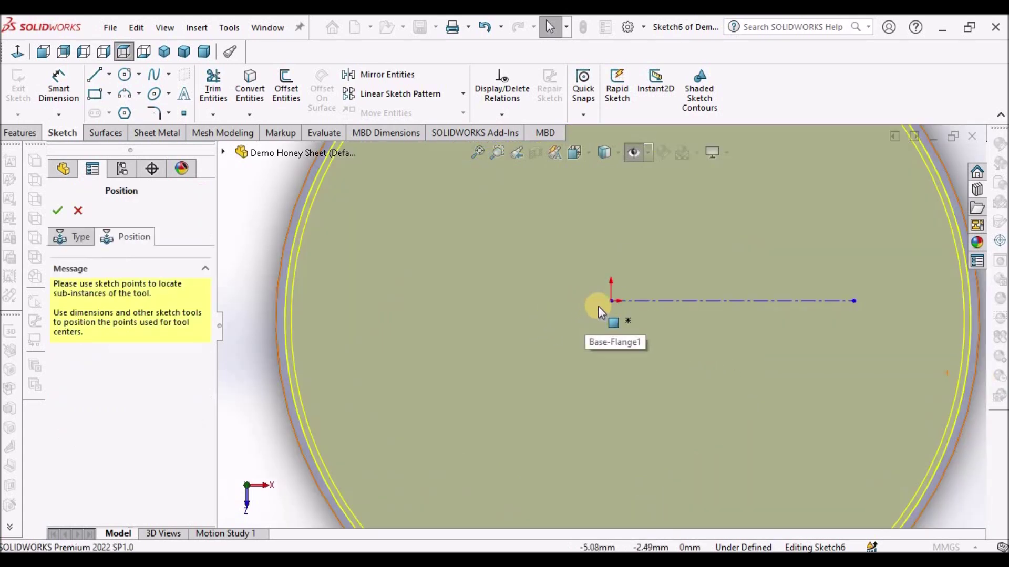
pyautogui.scroll(-1, 610, 305)
pyautogui.click(630, 321)
pyautogui.moveTo(631, 321); pyautogui.dragTo(628, 320)
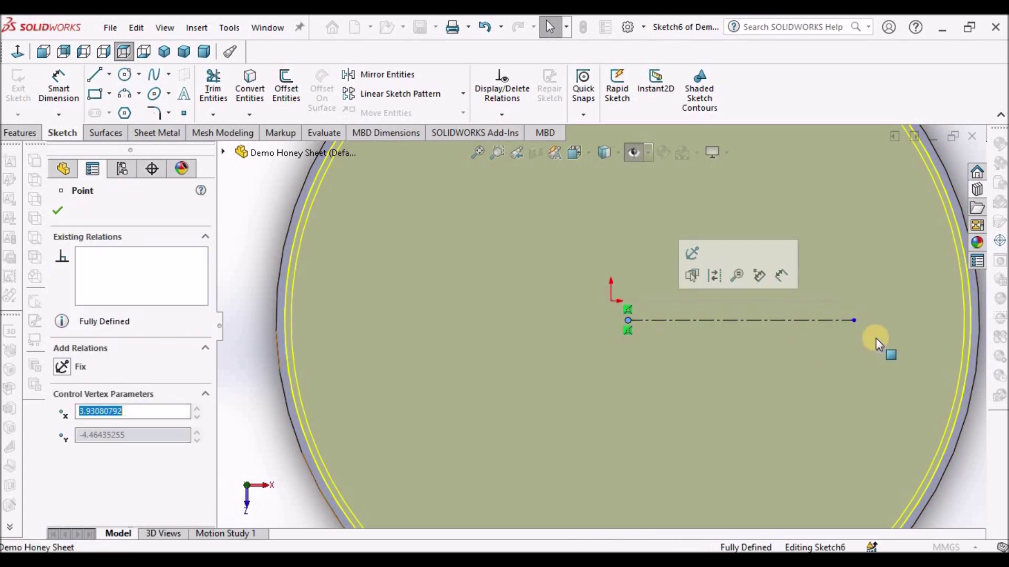
pyautogui.moveTo(851, 326); pyautogui.dragTo(979, 326)
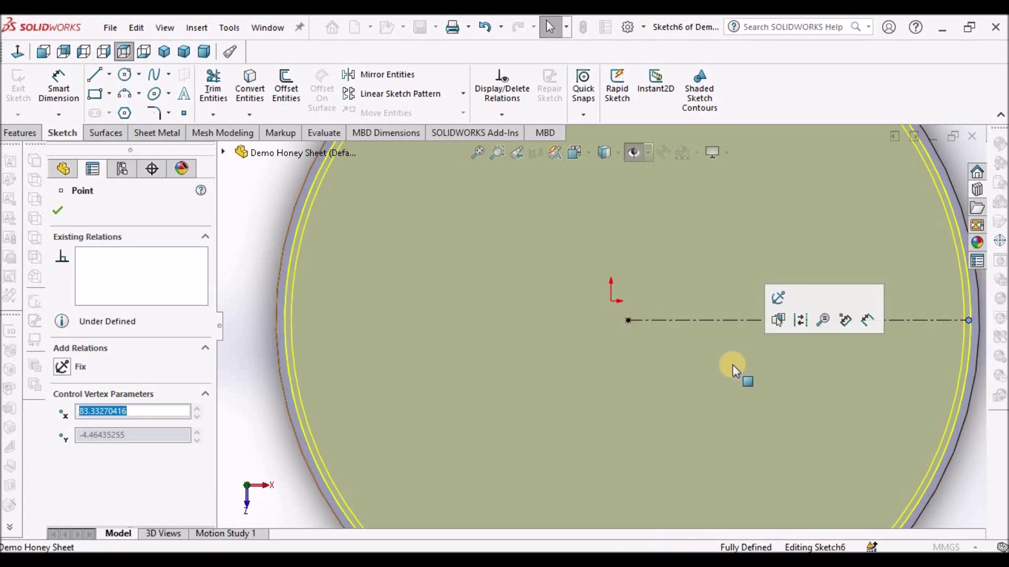
pyautogui.press('f')
pyautogui.click(873, 289)
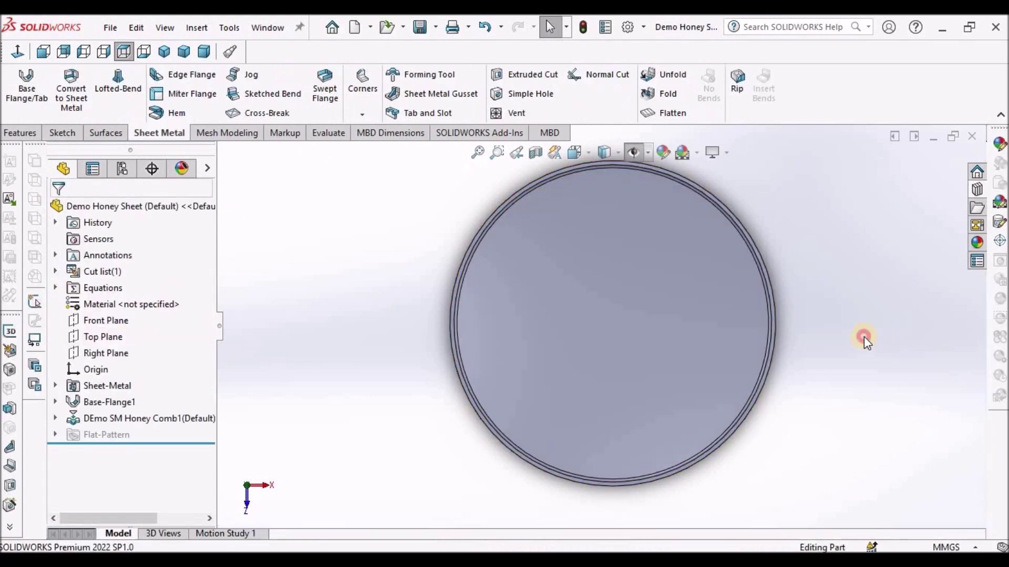
pyautogui.moveTo(705, 196); pyautogui.dragTo(635, 344, button='middle')
pyautogui.scroll(-4, 651, 338)
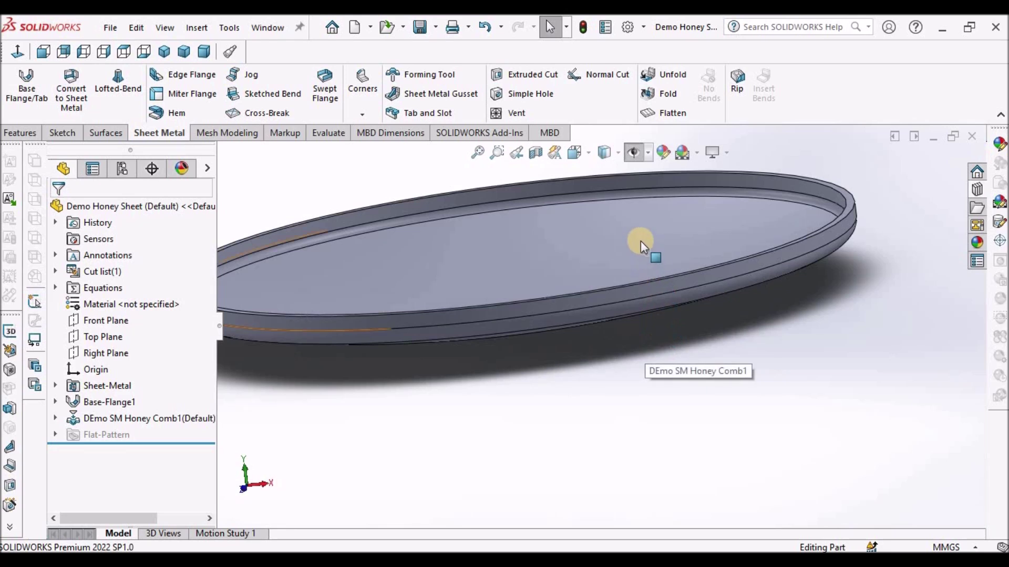
pyautogui.scroll(5, 651, 337)
pyautogui.moveTo(653, 344); pyautogui.dragTo(604, 175, button='middle')
pyautogui.moveTo(527, 231); pyautogui.dragTo(613, 329, button='middle')
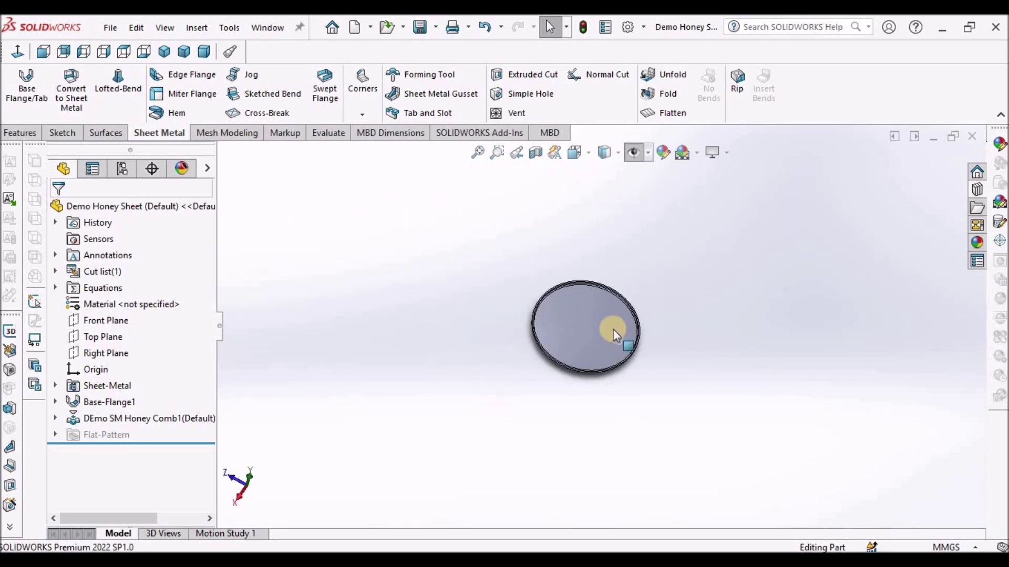
pyautogui.scroll(-5, 604, 307)
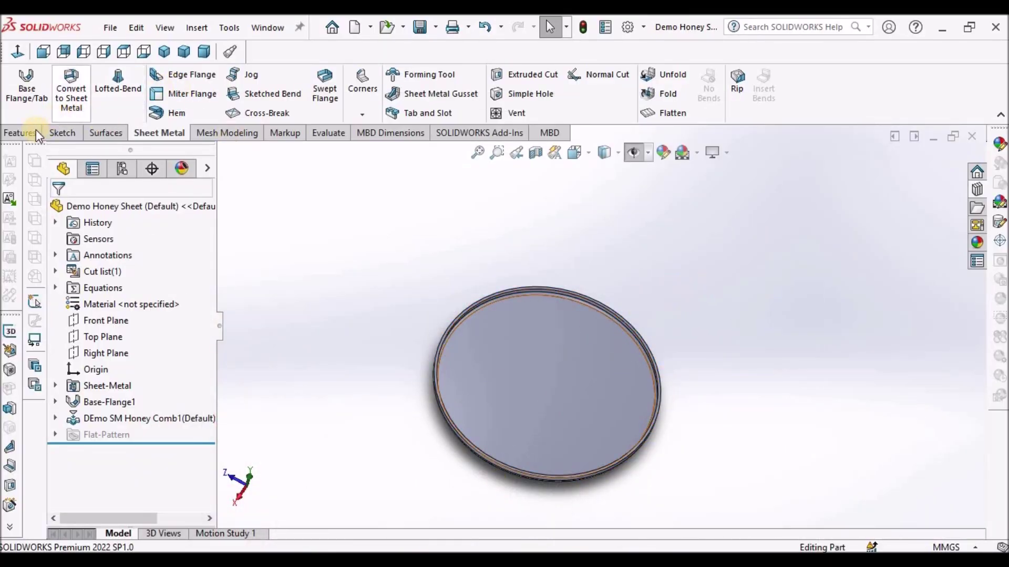
# Step: Start a sketch on the Top Plane and draw a circle centred on the origin inside the disc
pyautogui.click(21, 134)
pyautogui.click(442, 117)
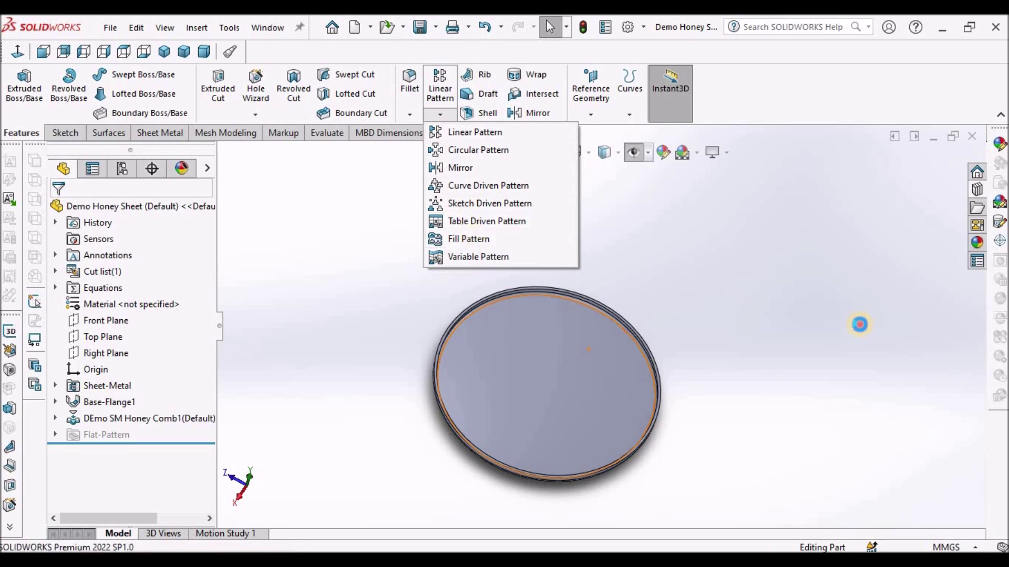
pyautogui.click(858, 324)
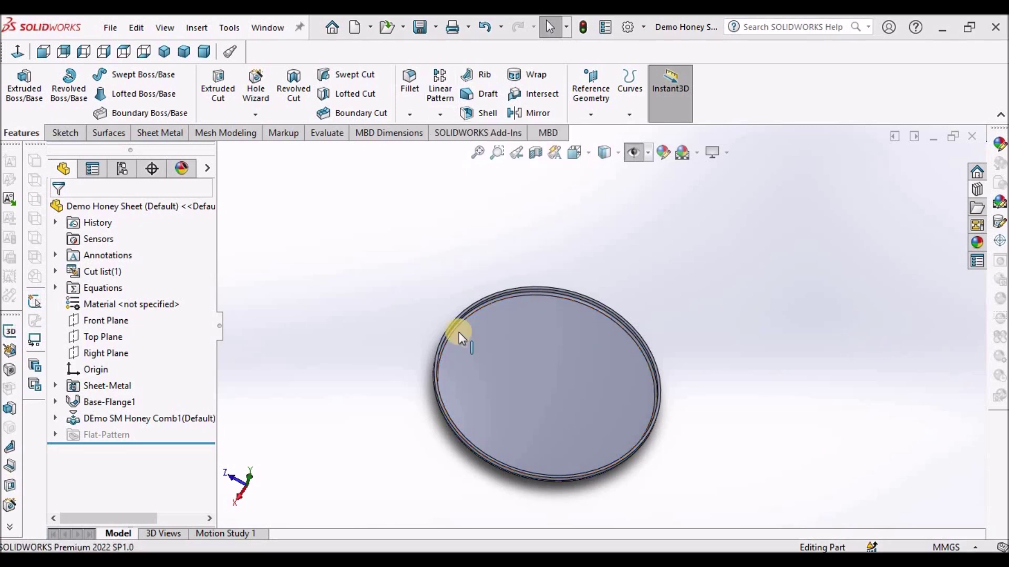
pyautogui.click(99, 337)
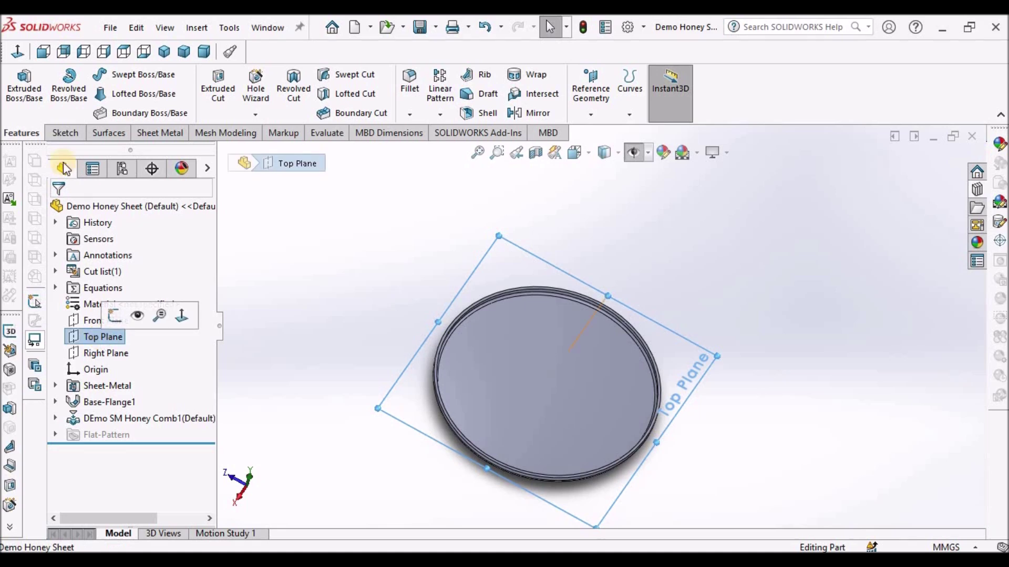
pyautogui.click(66, 133)
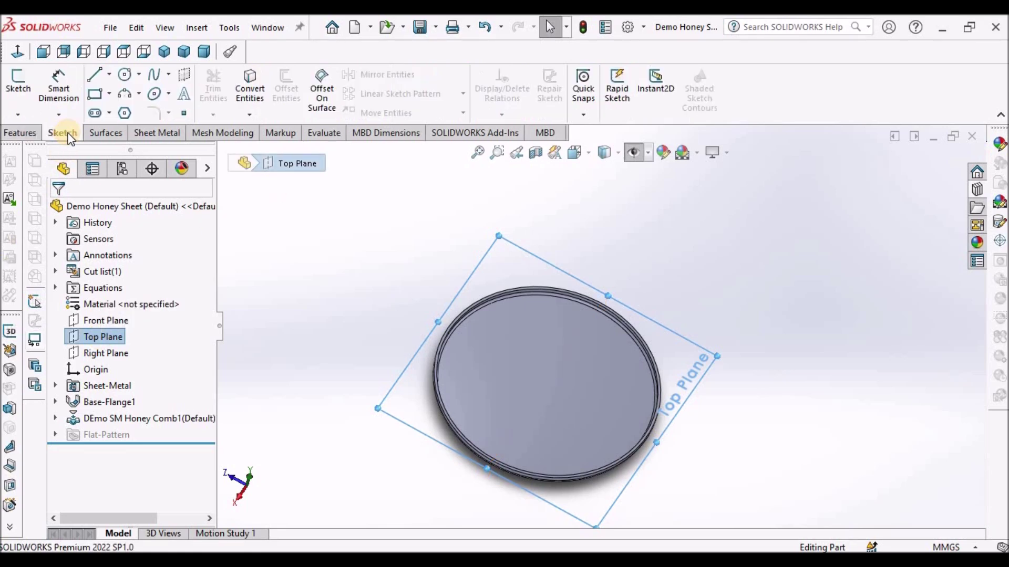
pyautogui.click(18, 87)
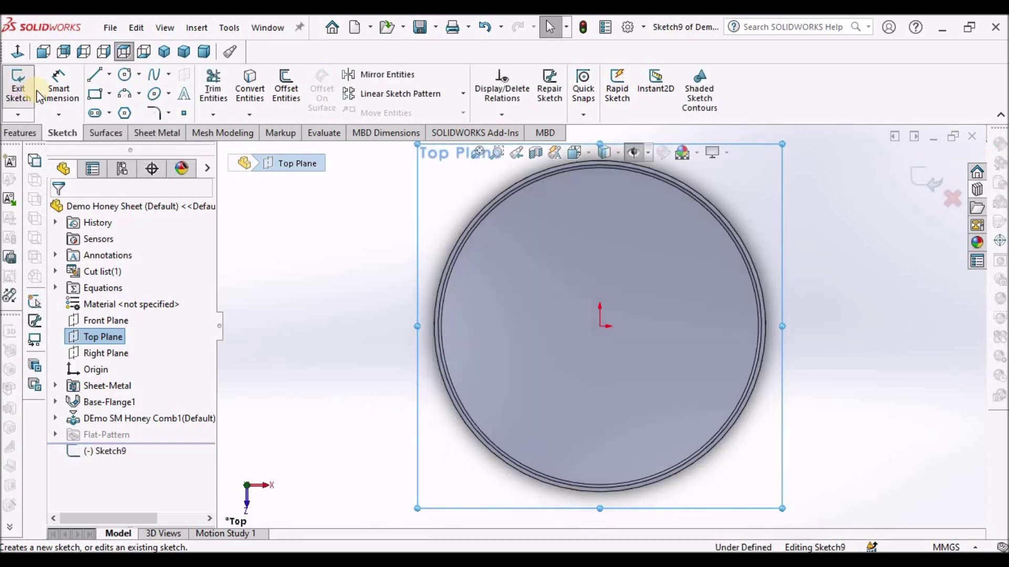
pyautogui.click(125, 76)
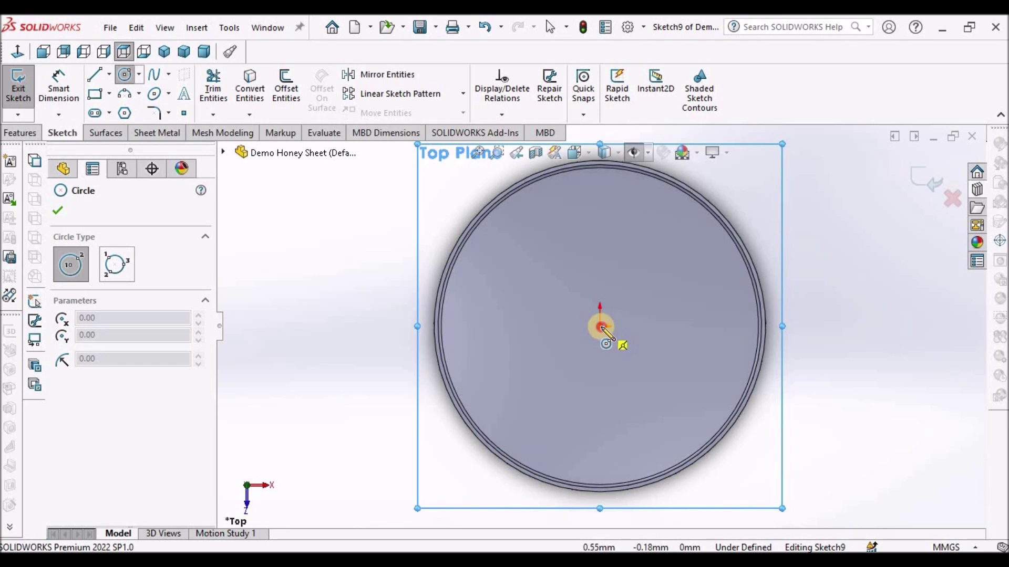
pyautogui.click(601, 329)
pyautogui.click(668, 250)
pyautogui.rightClick(315, 232)
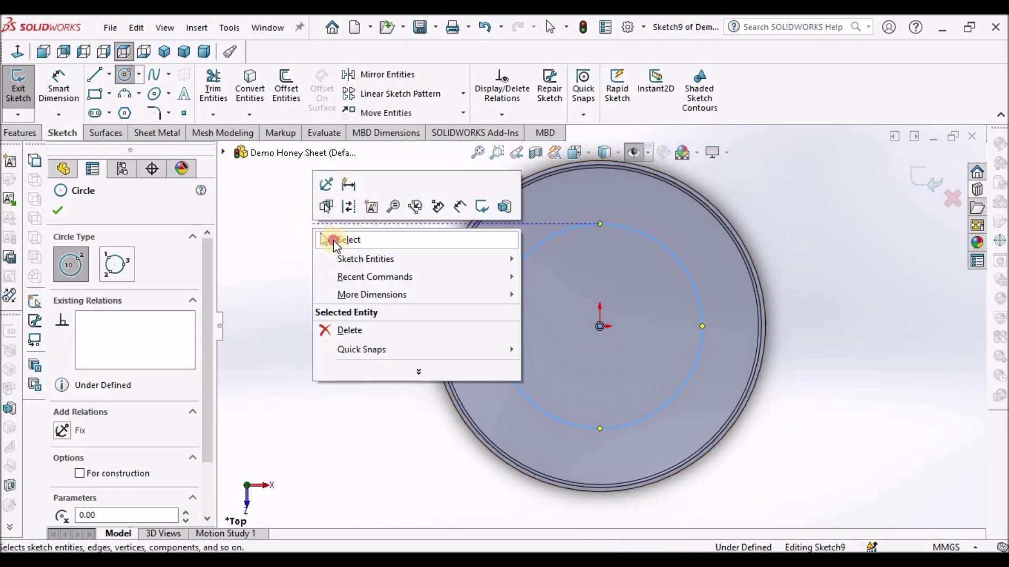
pyautogui.click(334, 241)
# Step: Dimension the new circle's diameter to 141 mm
pyautogui.click(58, 86)
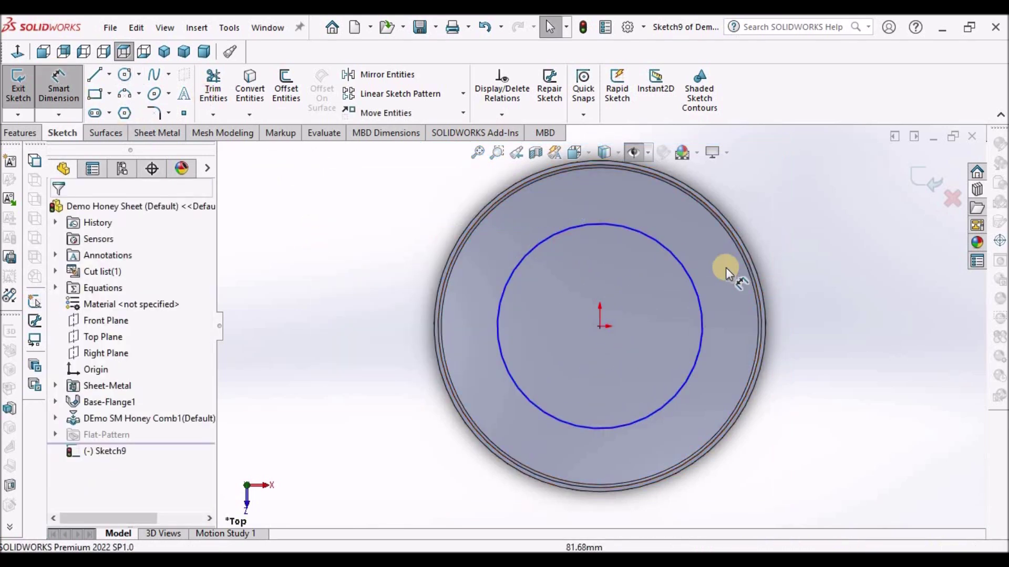
pyautogui.click(688, 273)
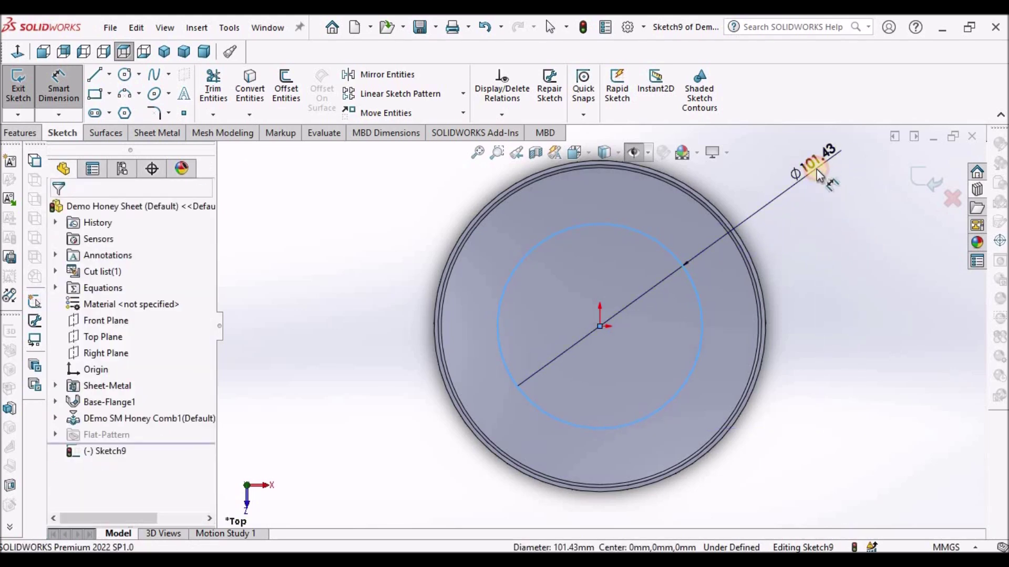
pyautogui.click(817, 173)
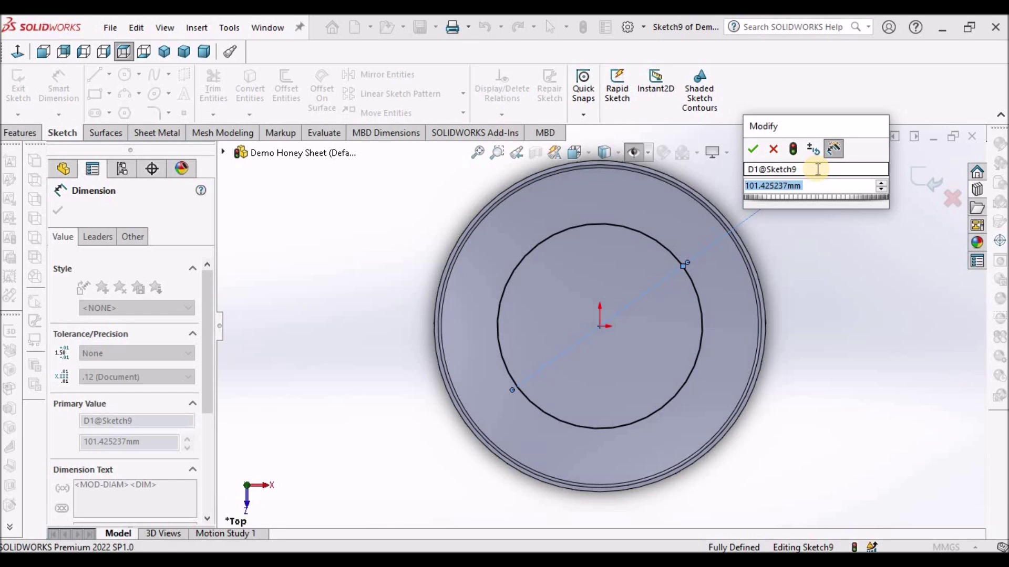
pyautogui.write('141')
pyautogui.press('Return')
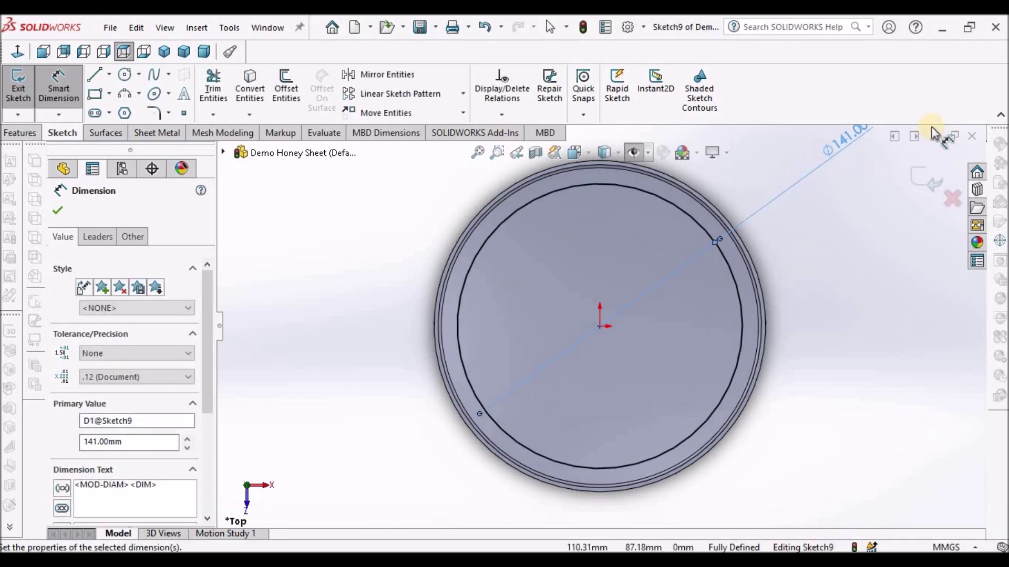
pyautogui.rightClick(874, 328)
pyautogui.click(870, 372)
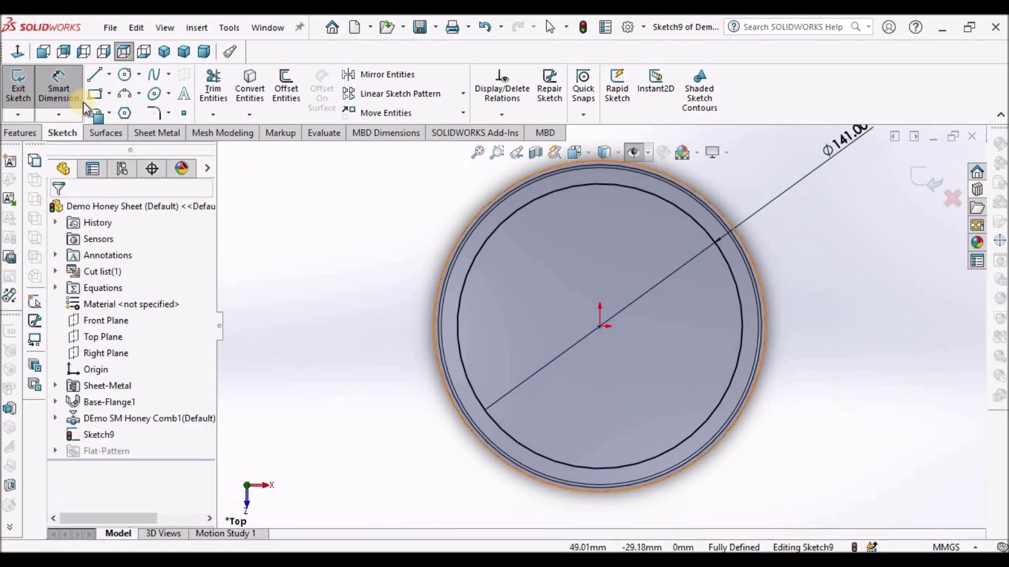
# Step: Draw a horizontal centerline from the origin to the circle's right edge
pyautogui.click(109, 74)
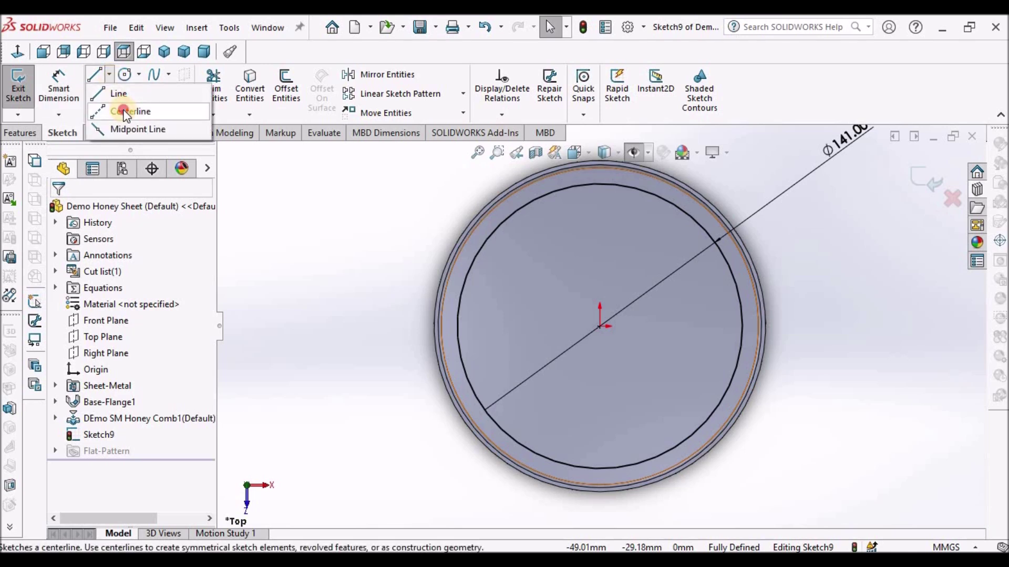
pyautogui.click(124, 111)
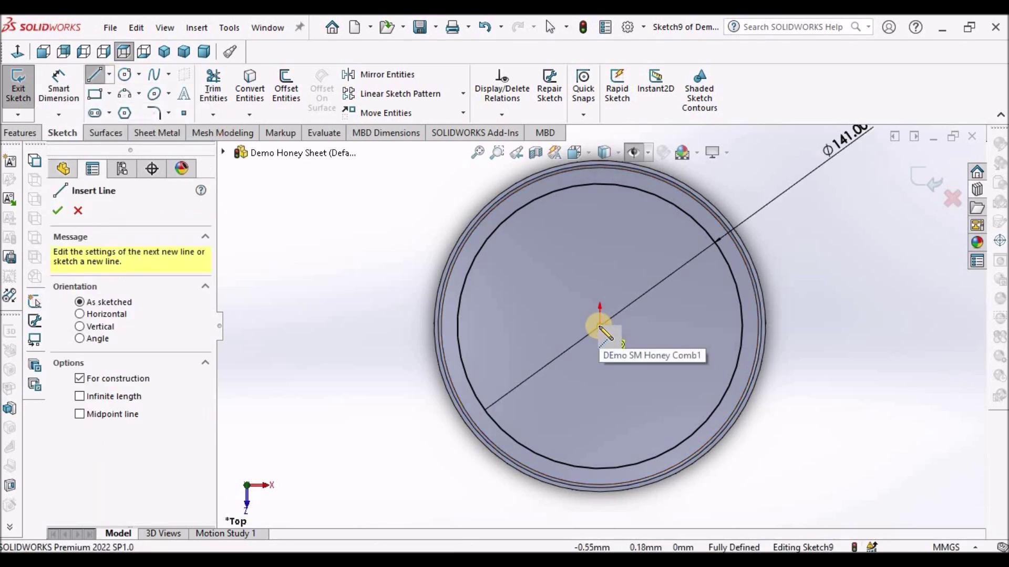
pyautogui.click(599, 327)
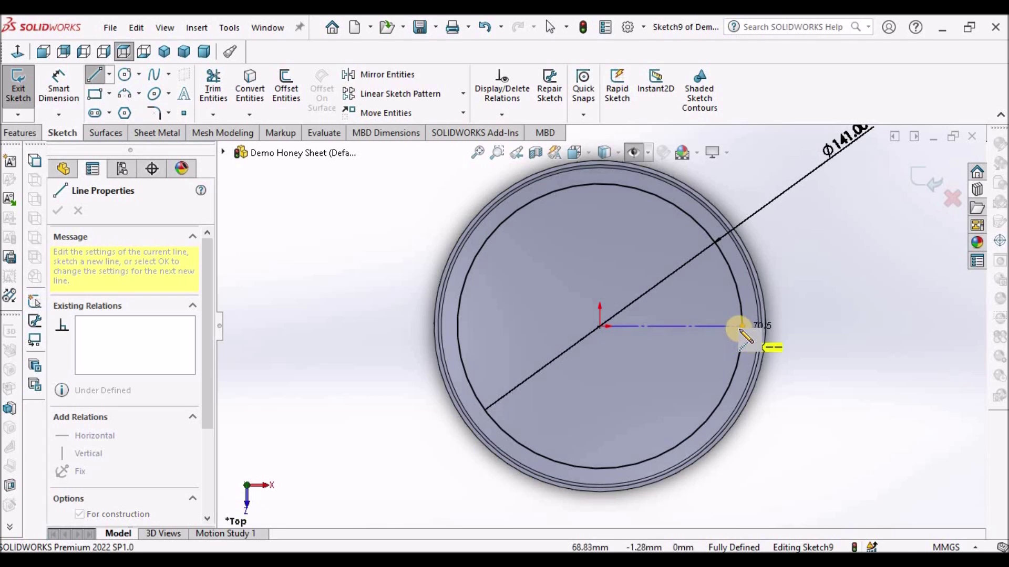
pyautogui.click(741, 326)
pyautogui.rightClick(852, 226)
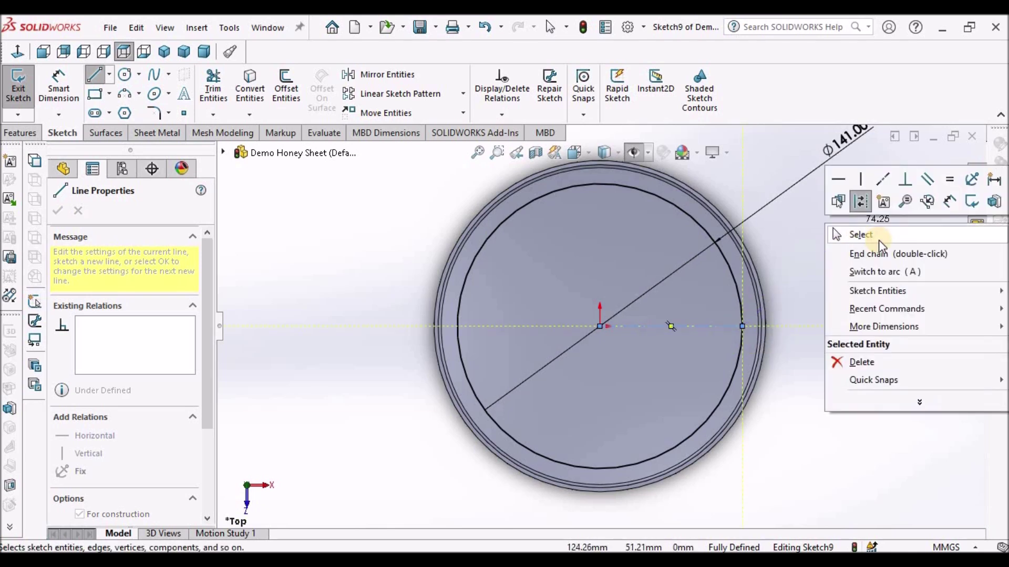
pyautogui.click(860, 233)
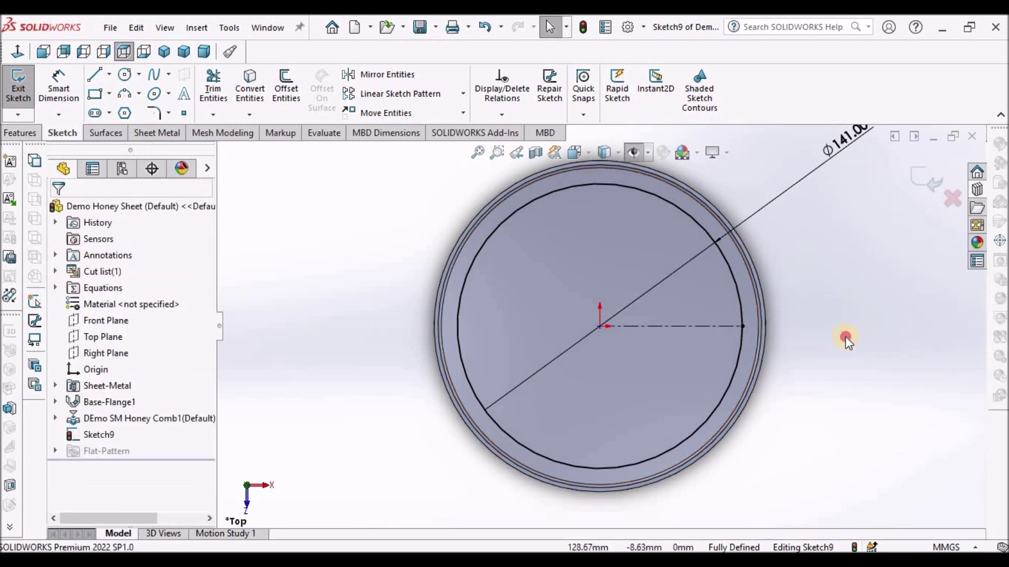
pyautogui.click(685, 326)
pyautogui.click(798, 369)
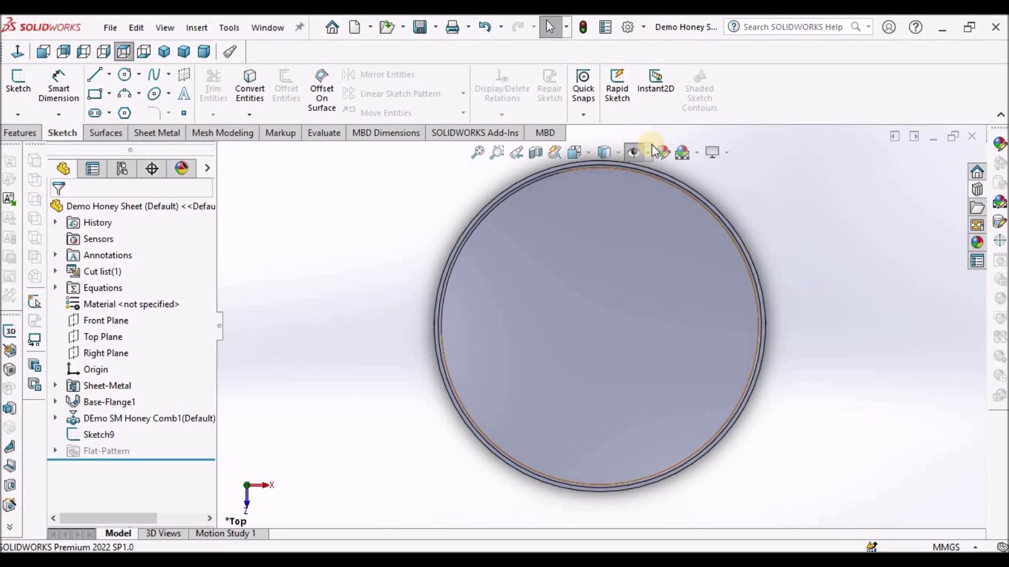
# Step: Show the Sketch9 circle and centerline on the disc via View > Hide/Show and clear the selection
pyautogui.click(647, 157)
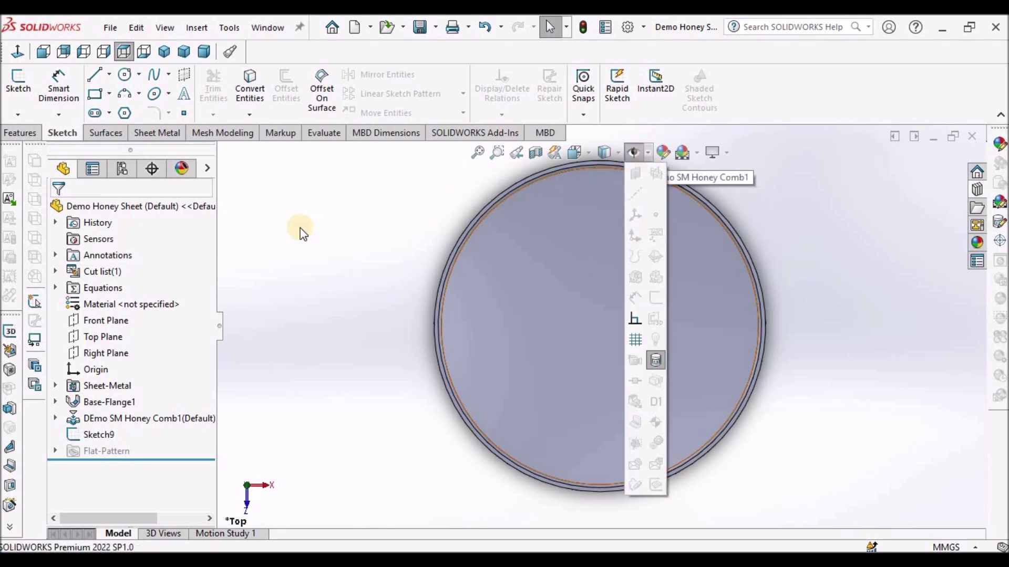
pyautogui.click(164, 27)
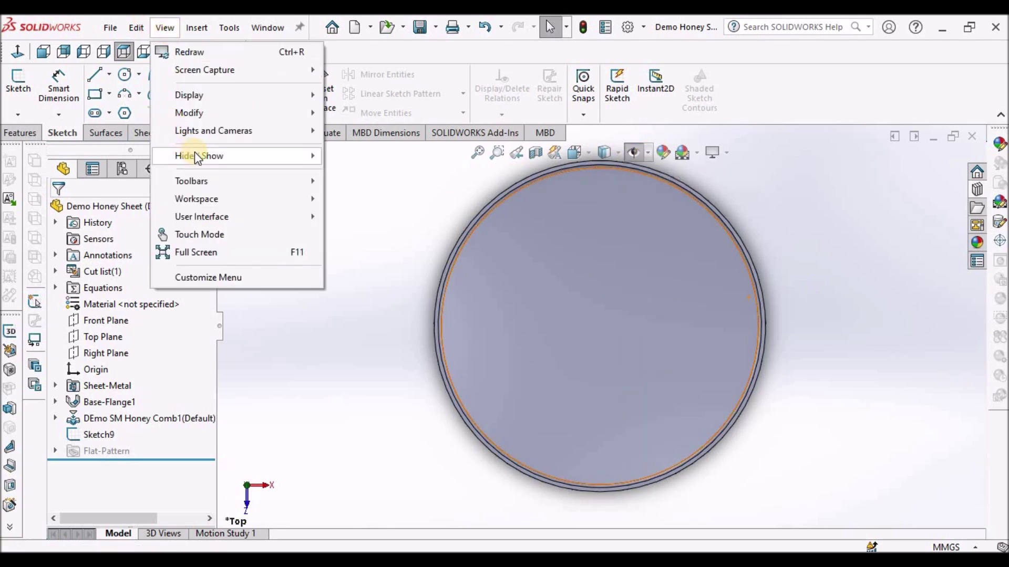
pyautogui.moveTo(194, 153)
pyautogui.click(388, 46)
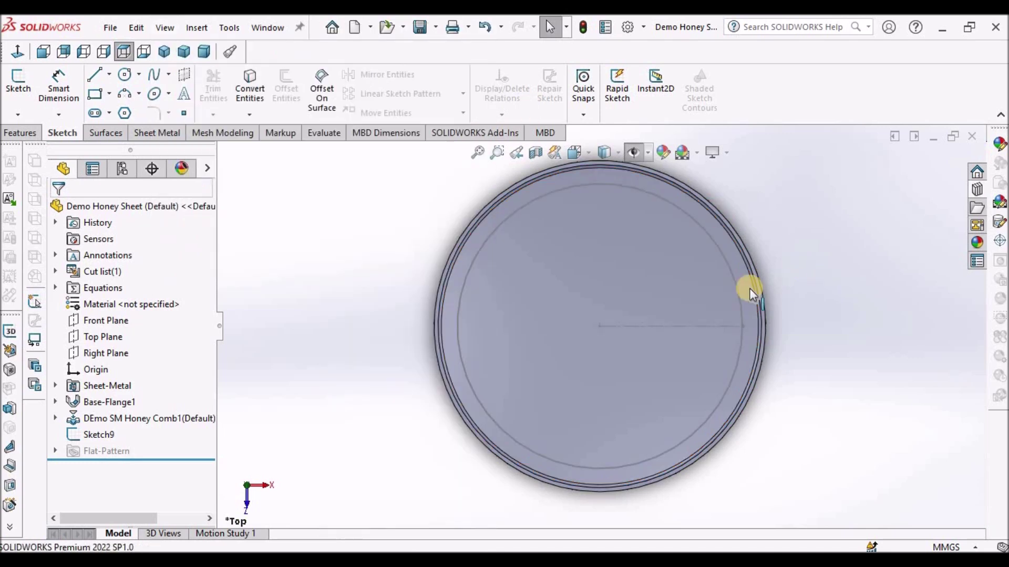
pyautogui.click(735, 280)
pyautogui.click(819, 336)
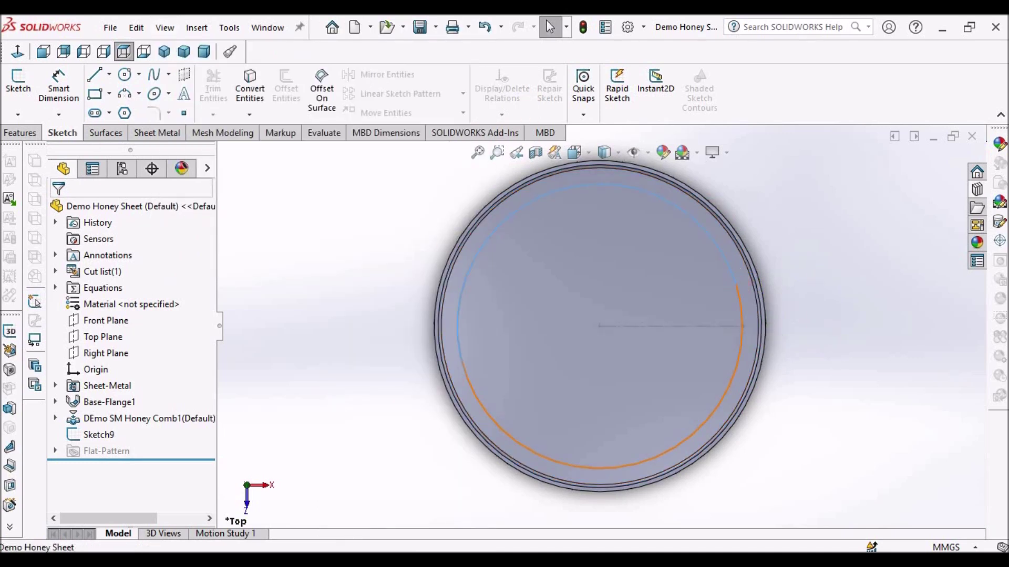
pyautogui.click(19, 132)
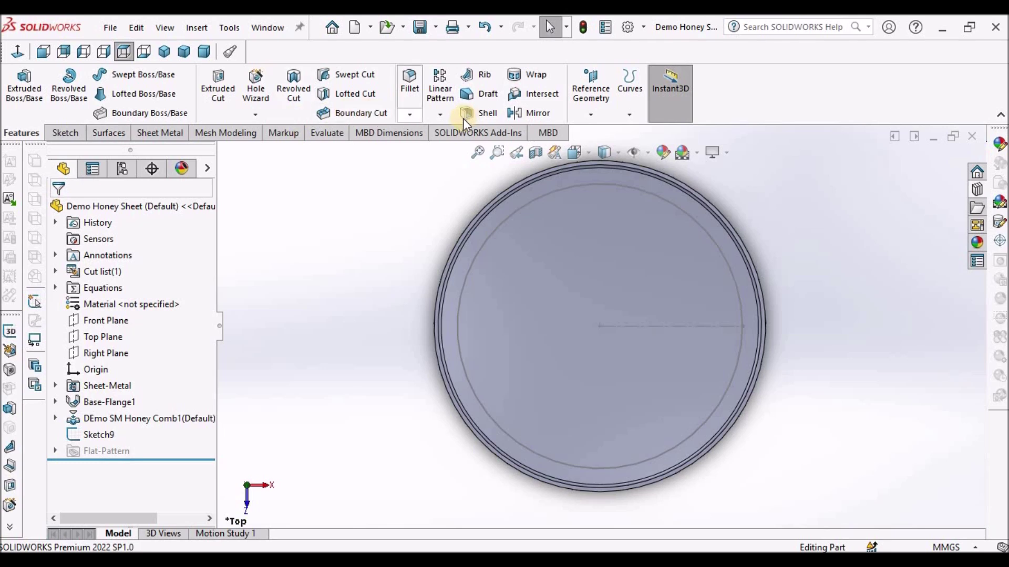
# Step: Start a Fill Pattern using Line1@Sketch9 as direction and the Sketch9 circle as fill boundary
pyautogui.click(445, 117)
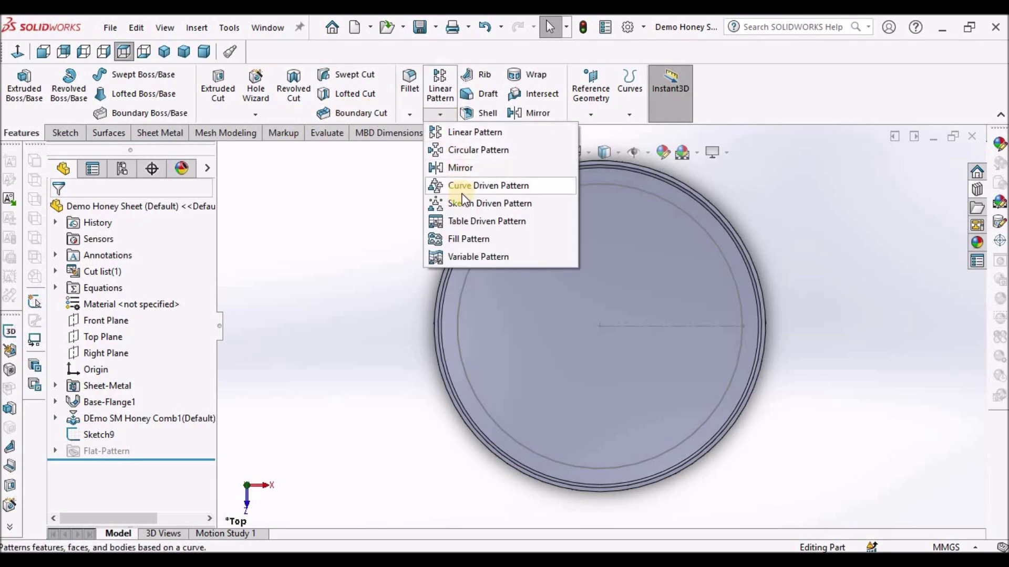
pyautogui.click(478, 239)
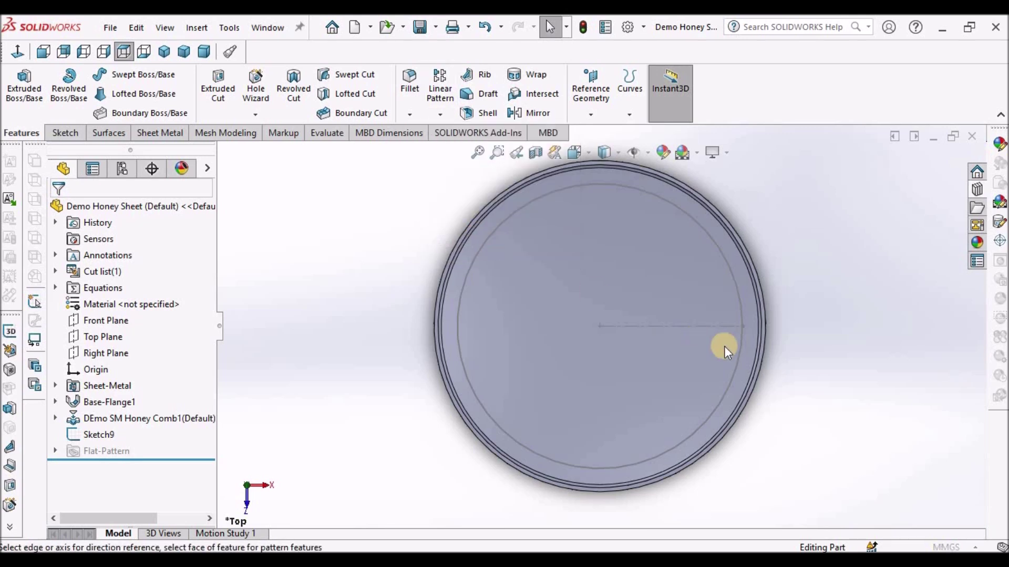
pyautogui.moveTo(694, 324); pyautogui.dragTo(676, 207, button='middle')
pyautogui.click(126, 416)
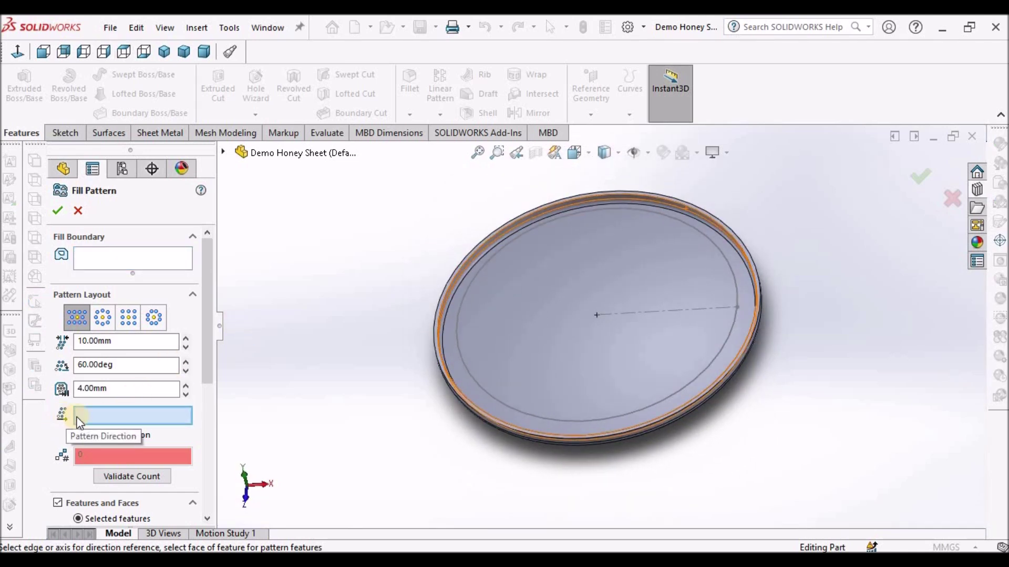
pyautogui.click(664, 312)
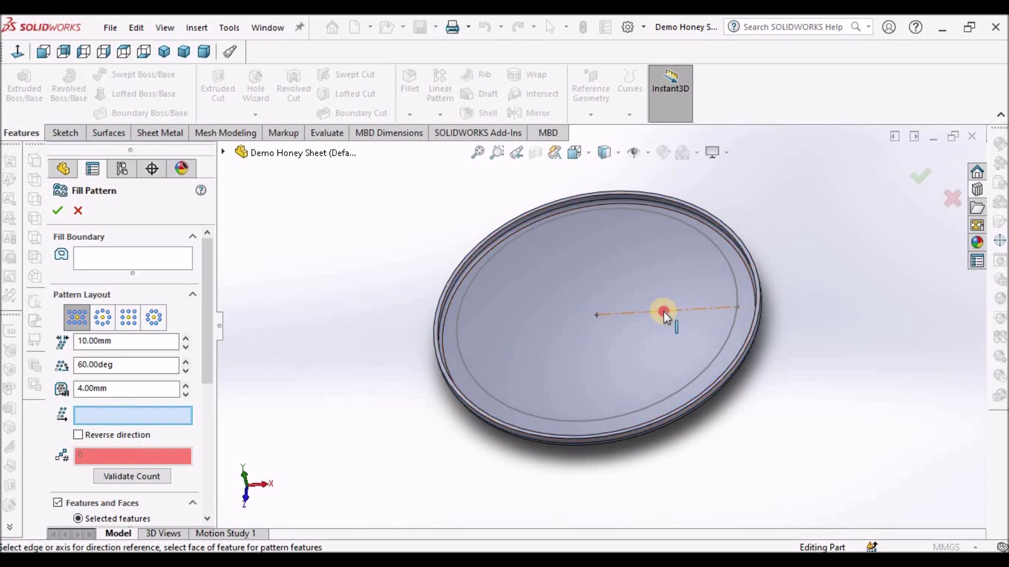
pyautogui.click(100, 260)
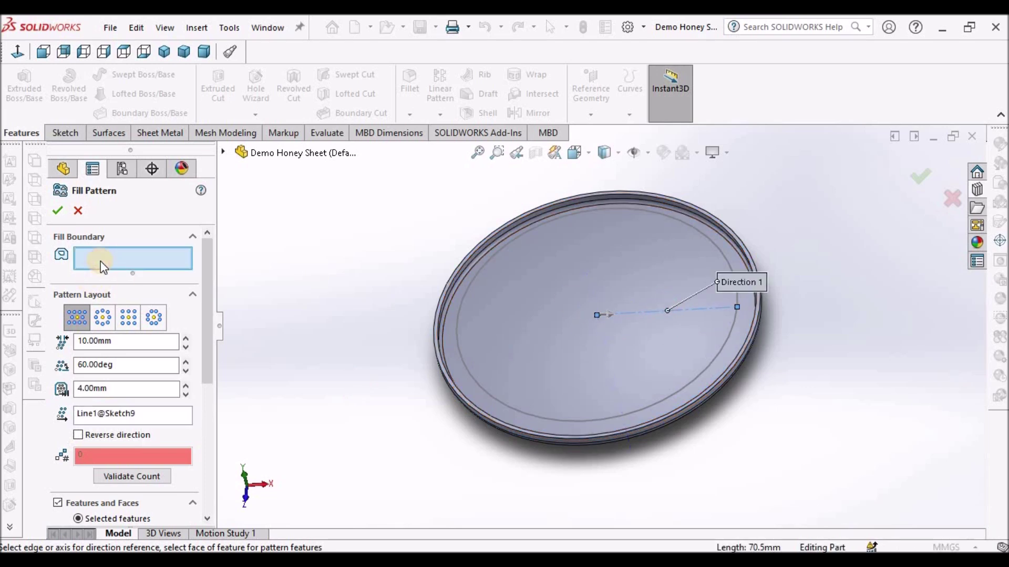
pyautogui.click(641, 216)
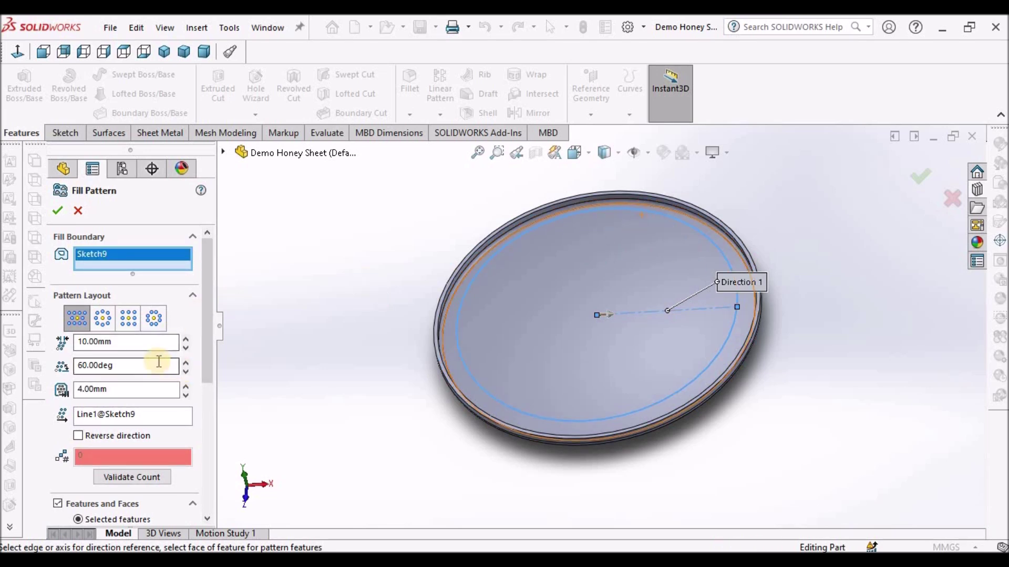
pyautogui.click(140, 343)
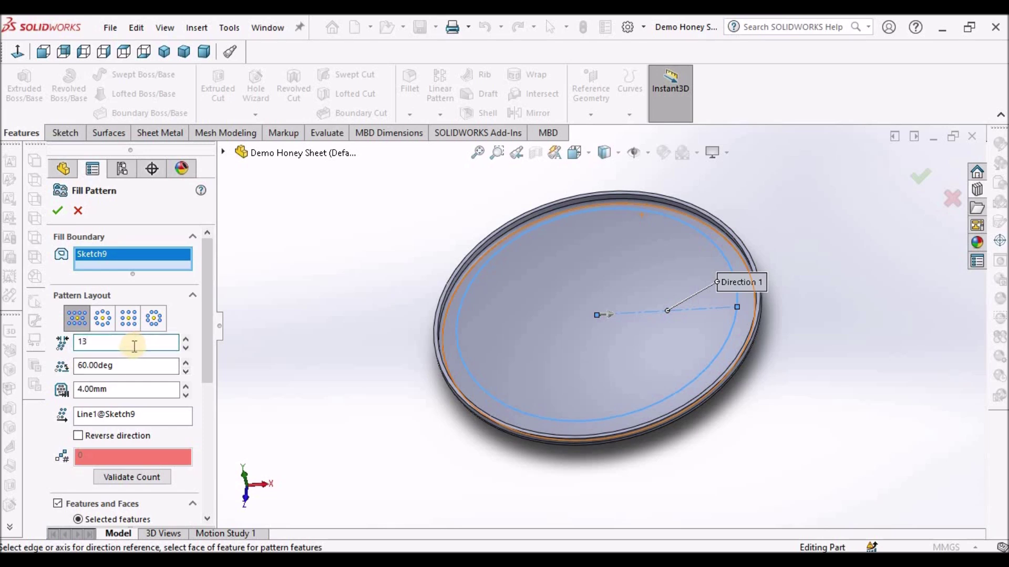
# Step: Commit the 13 mm pattern spacing and check the 60° angle and 4 mm margin values
pyautogui.press('Return')
pyautogui.click(125, 368)
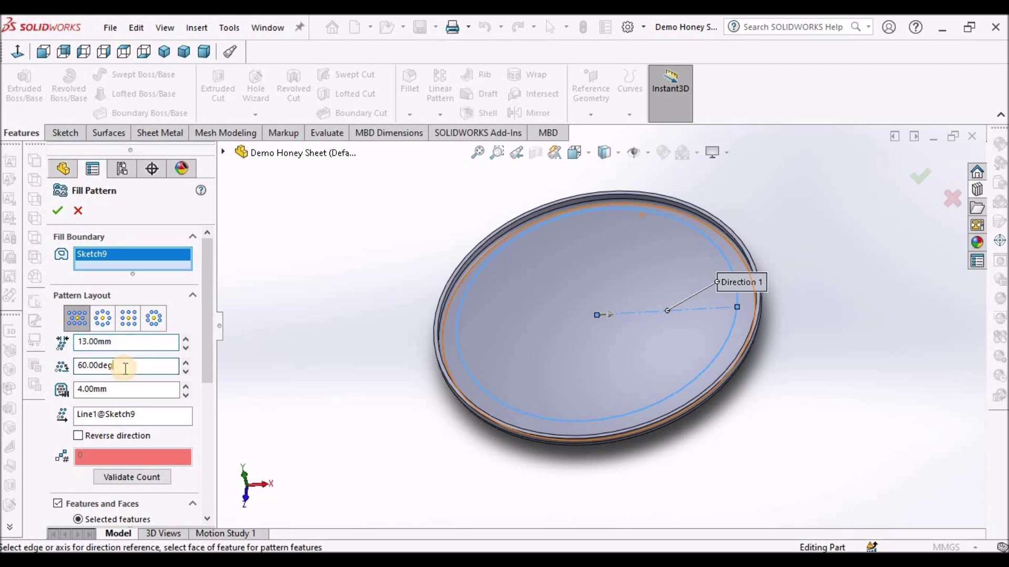
pyautogui.doubleClick(126, 368)
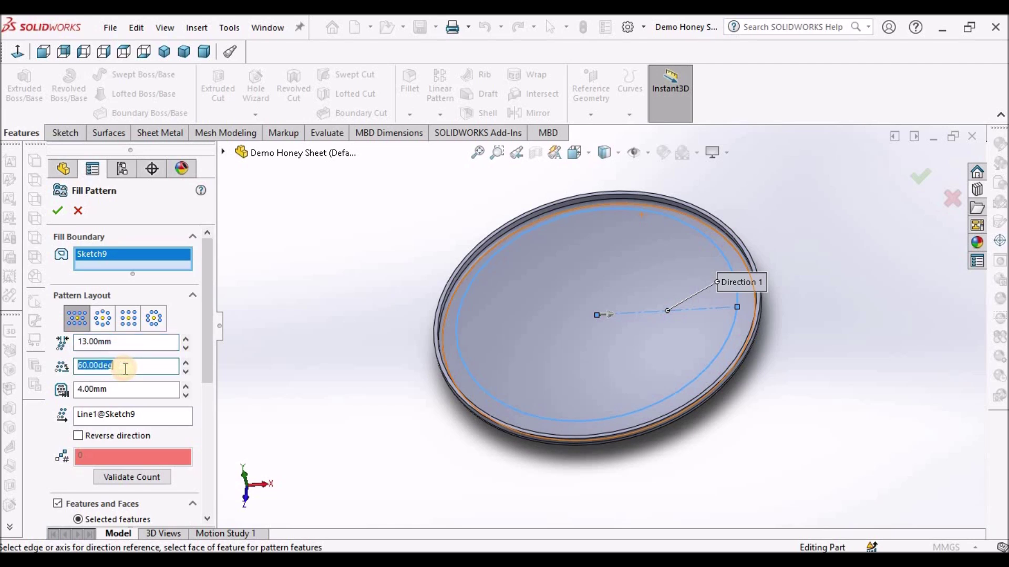
pyautogui.click(129, 388)
pyautogui.doubleClick(130, 389)
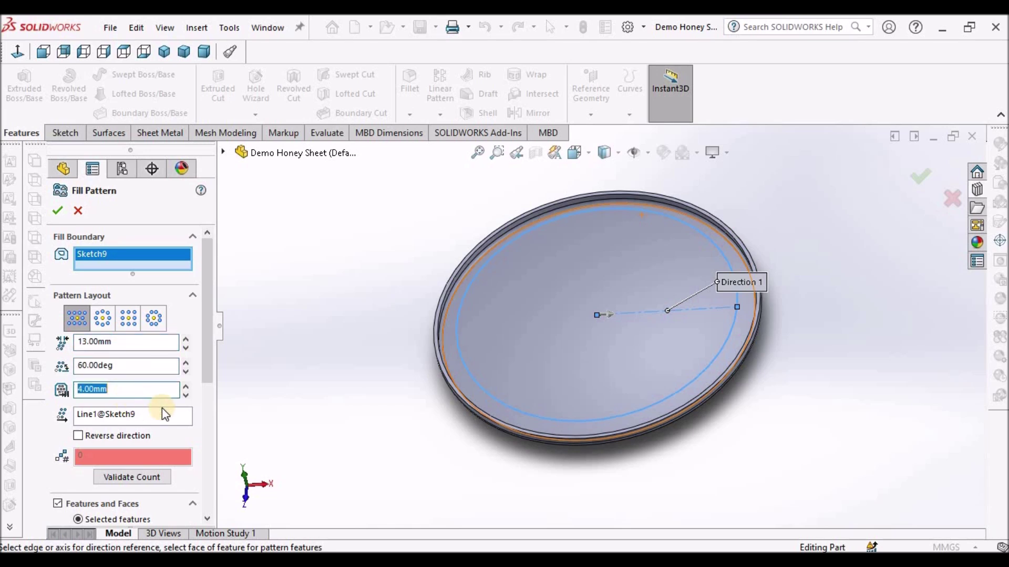
pyautogui.scroll(-2, 205, 378)
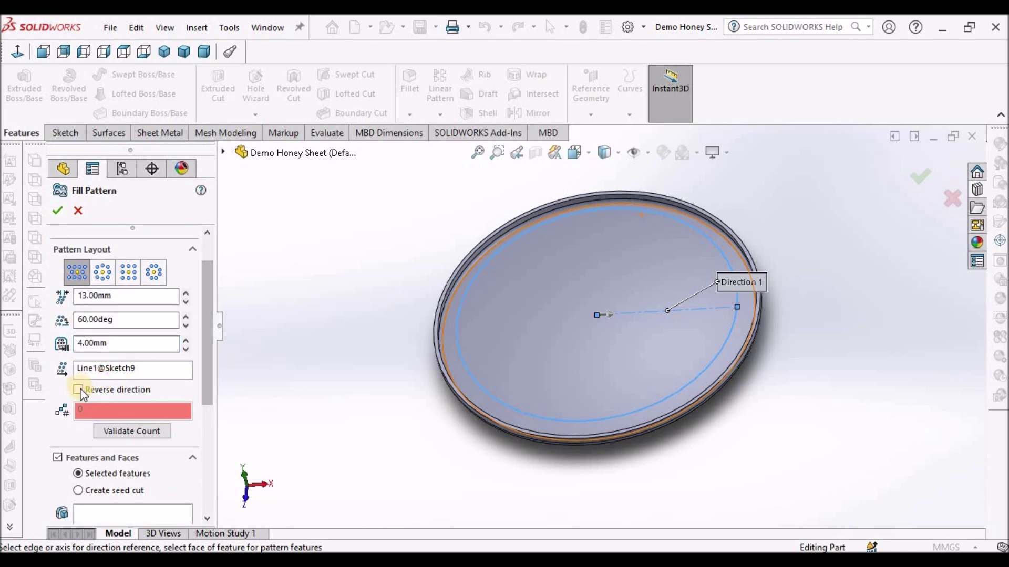
# Step: Reverse the pattern direction and create a new round seed cut
pyautogui.click(92, 400)
pyautogui.click(126, 431)
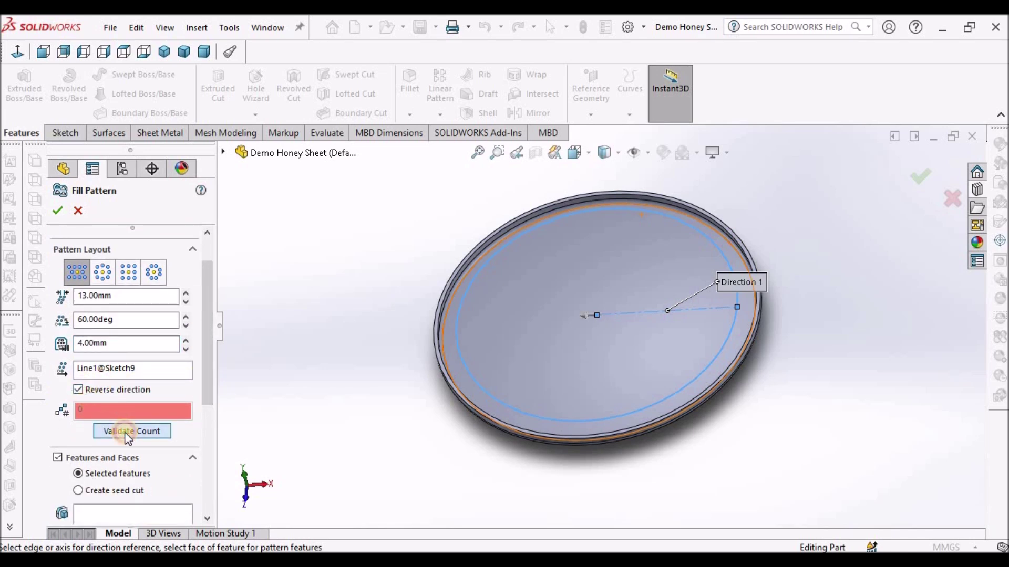
pyautogui.click(117, 395)
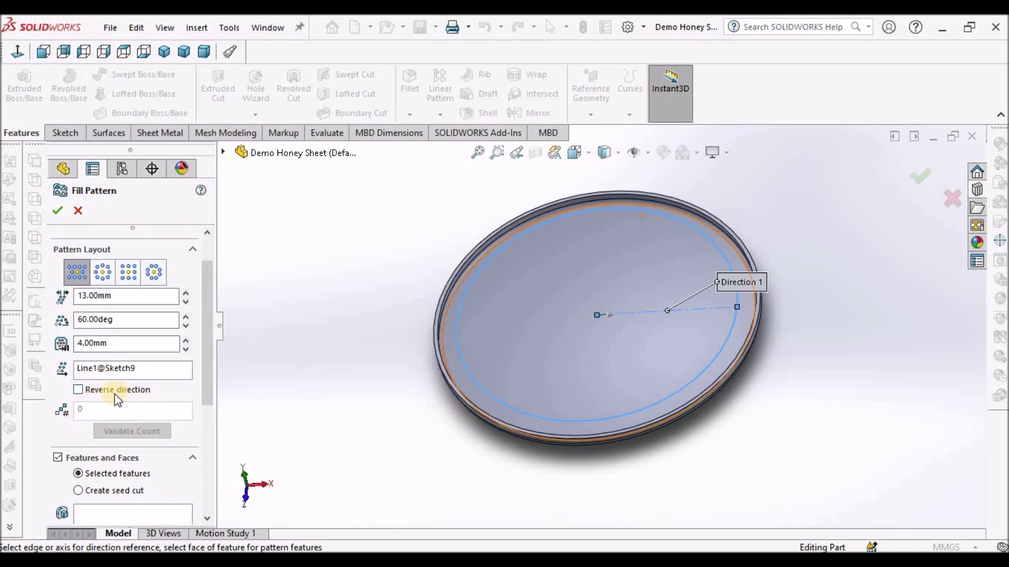
pyautogui.click(78, 390)
pyautogui.moveTo(204, 388); pyautogui.dragTo(211, 449)
pyautogui.click(79, 387)
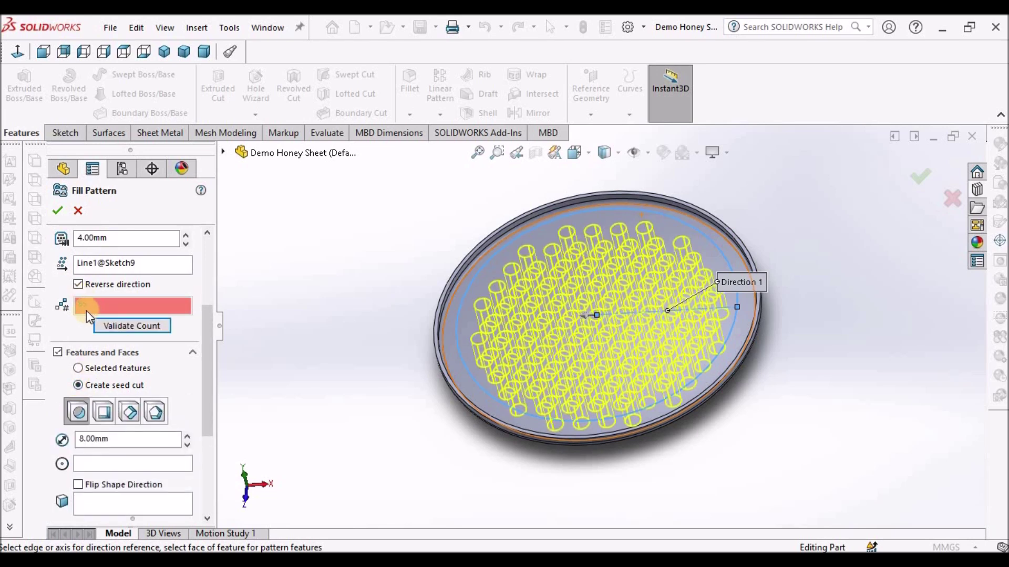
# Step: Make the seed cut a 6-sided polygon with a 5 mm inner radius
pyautogui.click(83, 307)
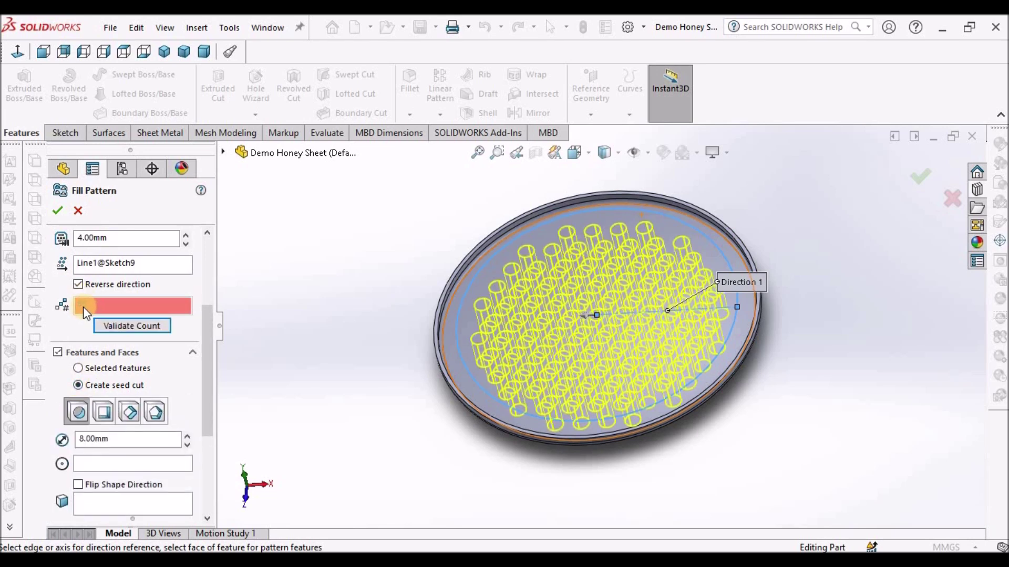
pyautogui.click(155, 413)
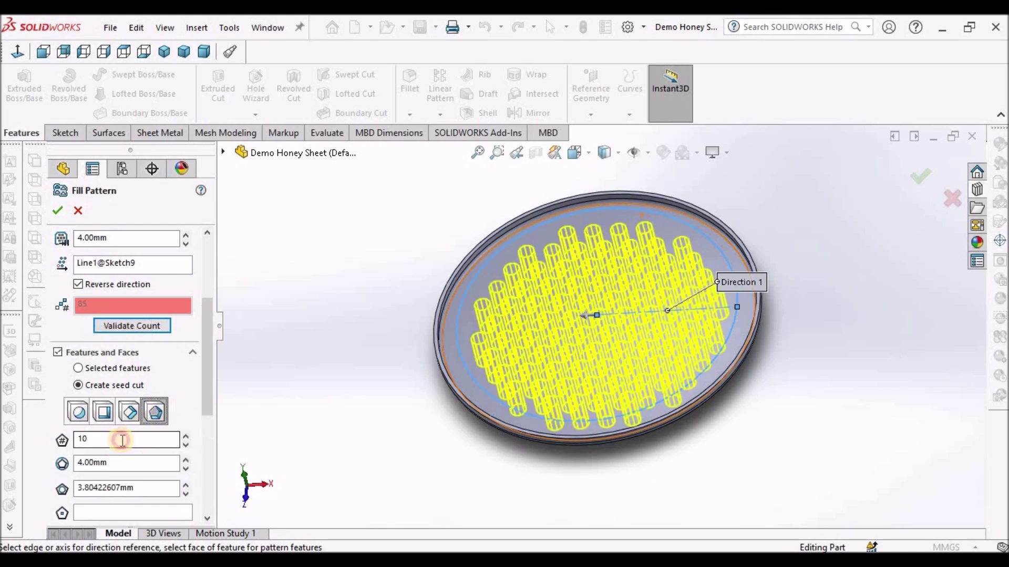
pyautogui.click(123, 440)
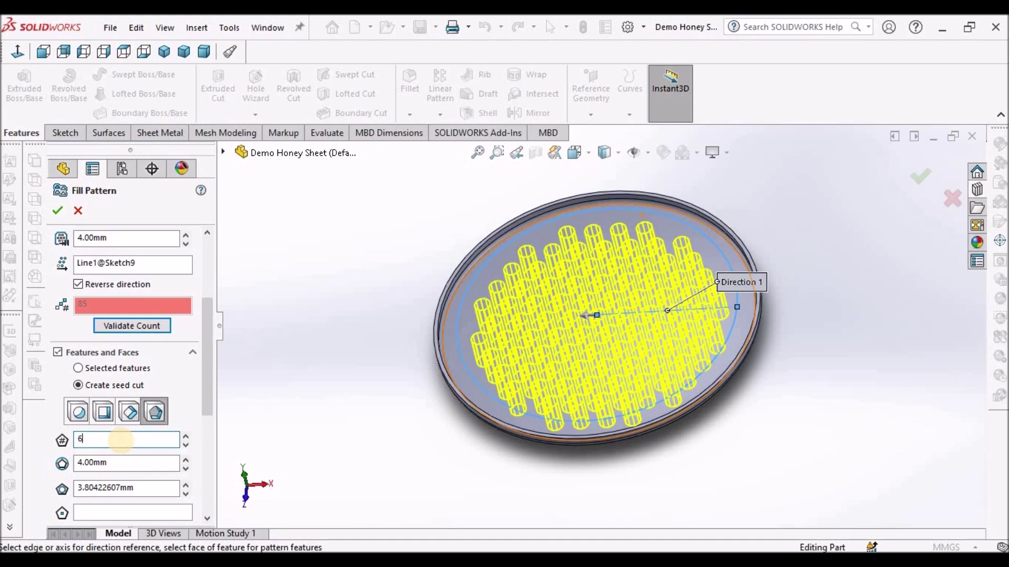
pyautogui.write('6')
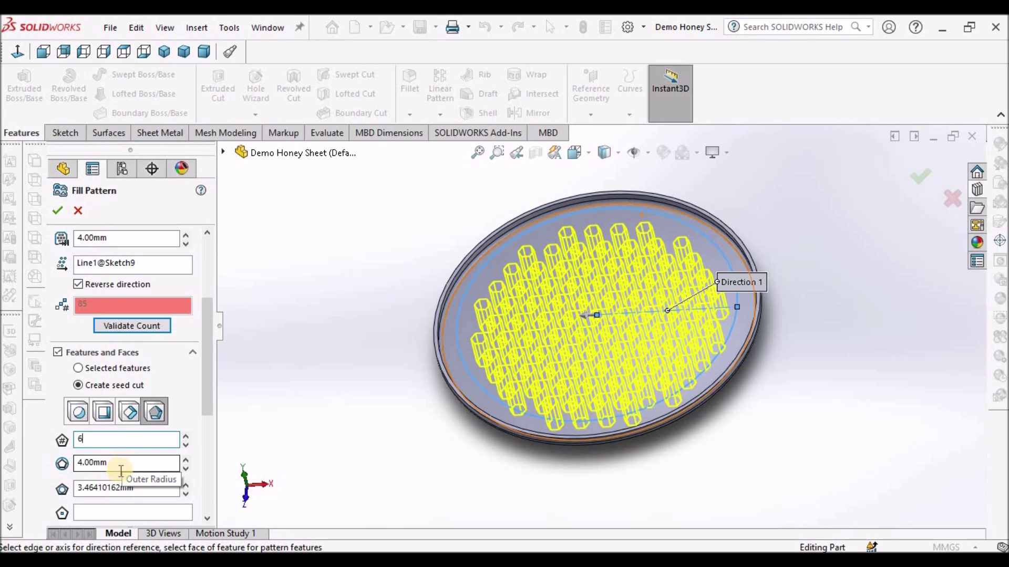
pyautogui.click(125, 488)
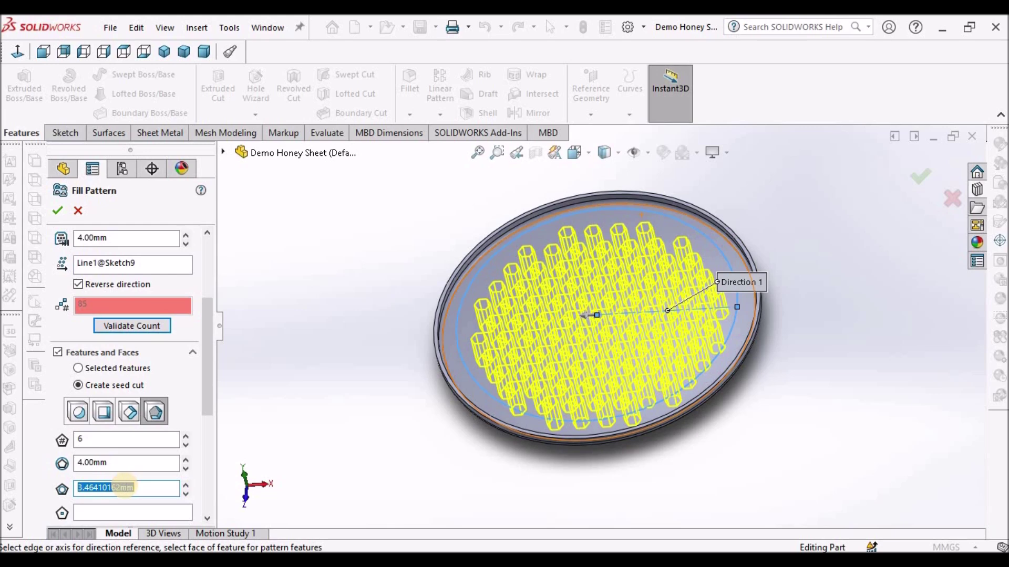
pyautogui.write('5.00mm')
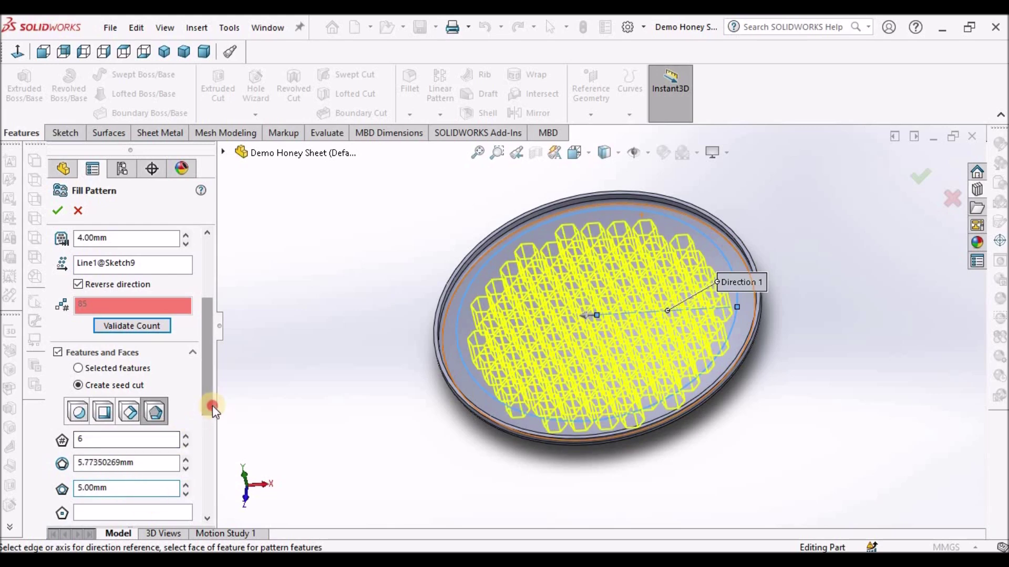
# Step: Select the seed cut's rotation angle and switch to the Top view of the disc
pyautogui.moveTo(213, 405); pyautogui.dragTo(209, 455)
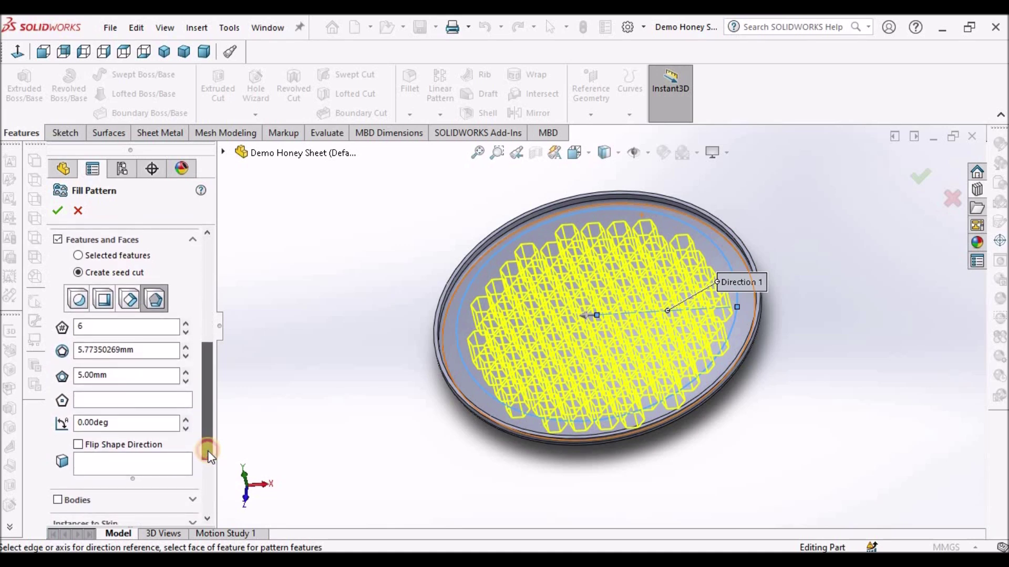
pyautogui.click(123, 423)
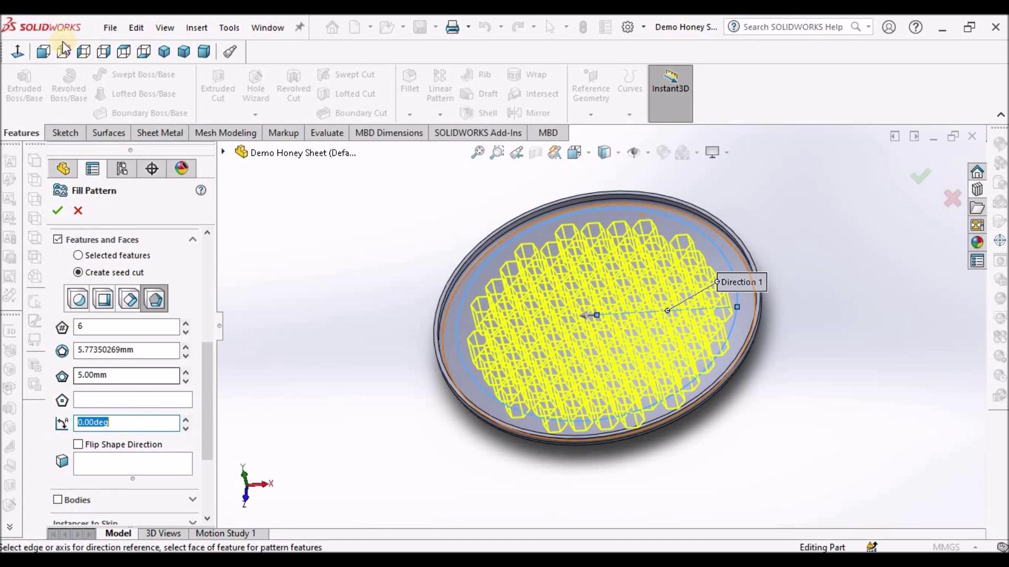
pyautogui.click(124, 52)
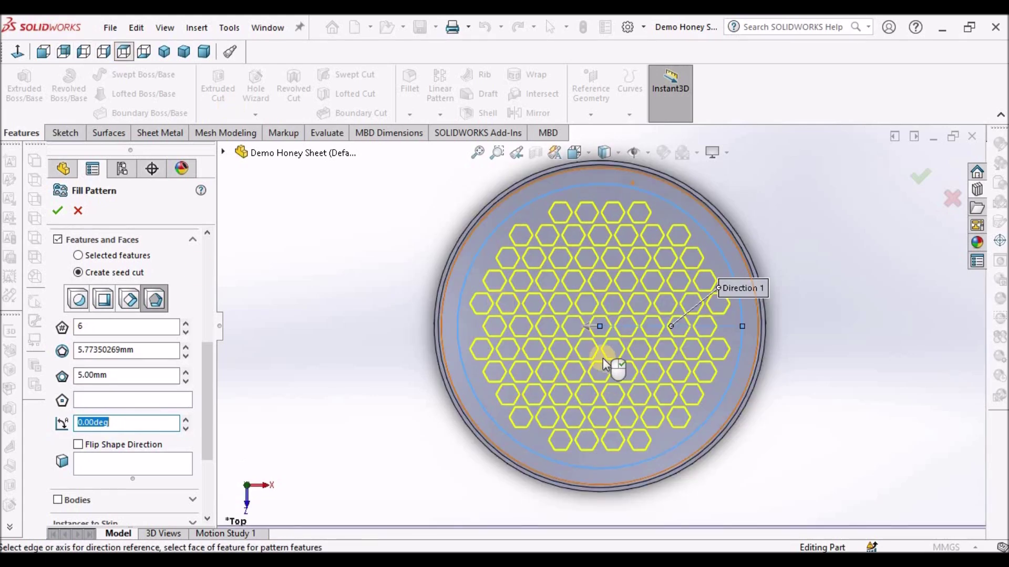
# Step: Enable Flip Shape Direction and confirm the pattern to build Fill Pattern1
pyautogui.click(78, 444)
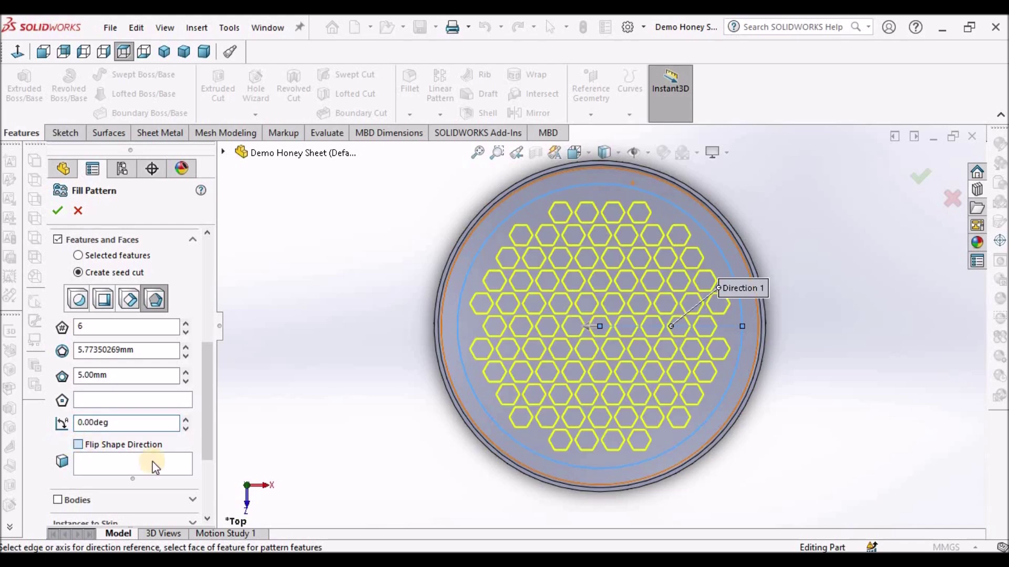
pyautogui.moveTo(209, 450); pyautogui.dragTo(216, 521)
pyautogui.click(57, 211)
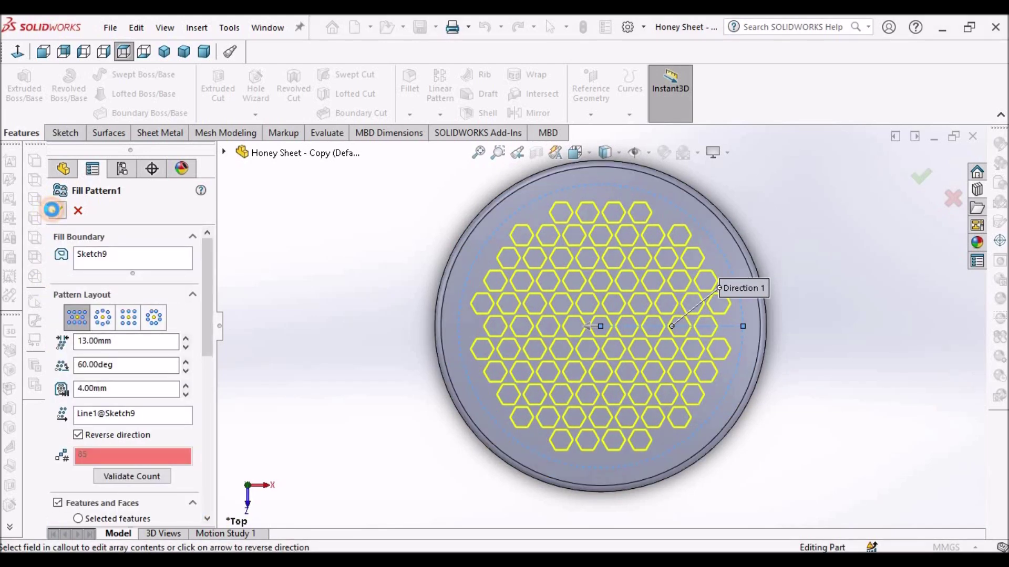
pyautogui.click(52, 210)
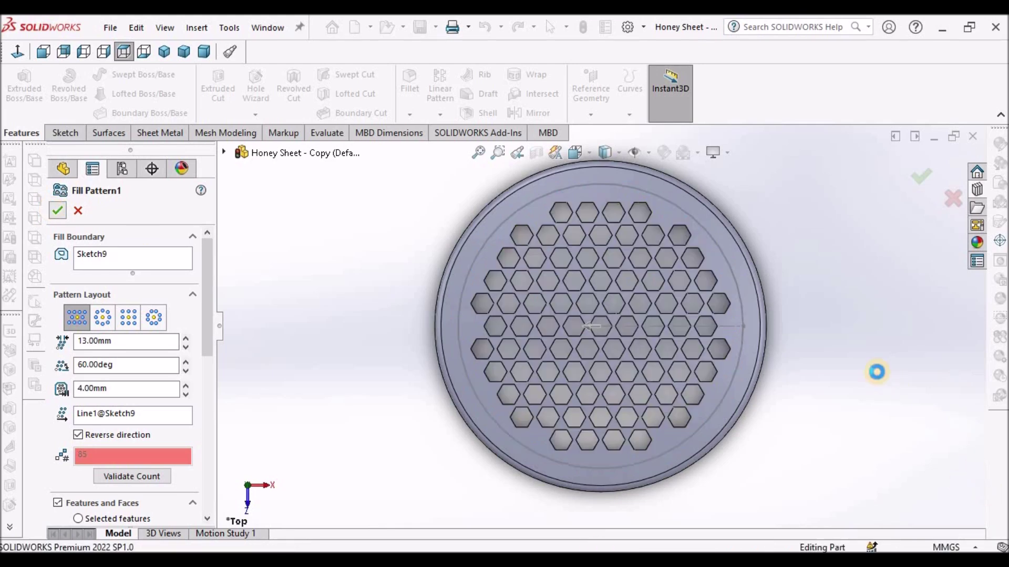
# Step: Hide the sketch lines on the honeycomb disc via View > Hide/Show
pyautogui.click(650, 154)
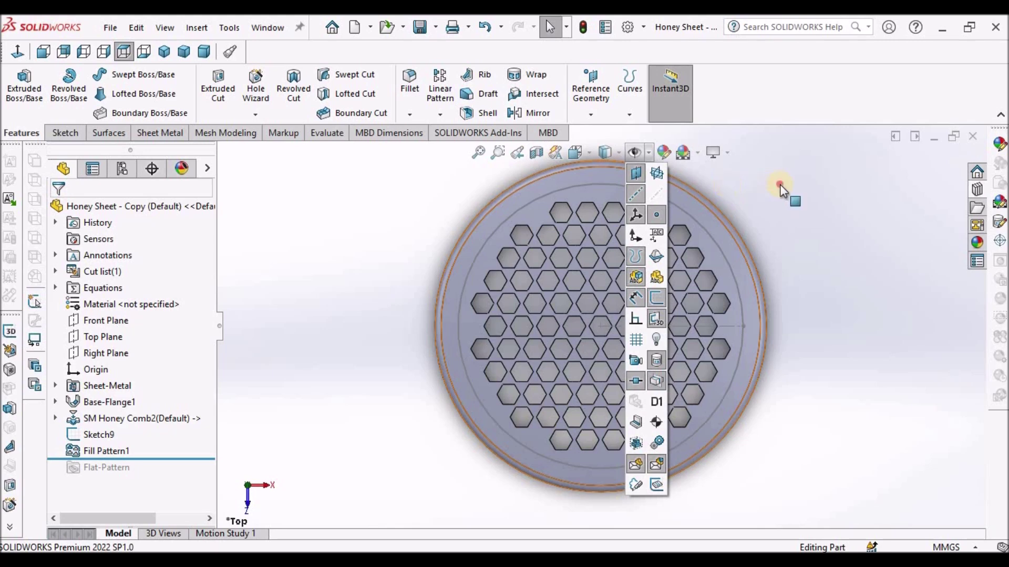
pyautogui.click(167, 28)
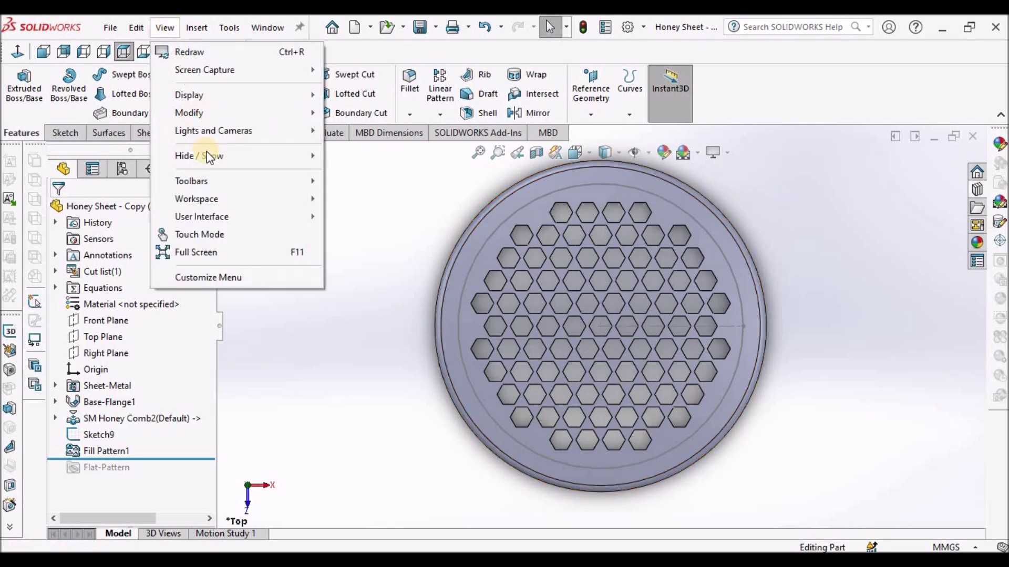
pyautogui.moveTo(207, 154)
pyautogui.click(908, 303)
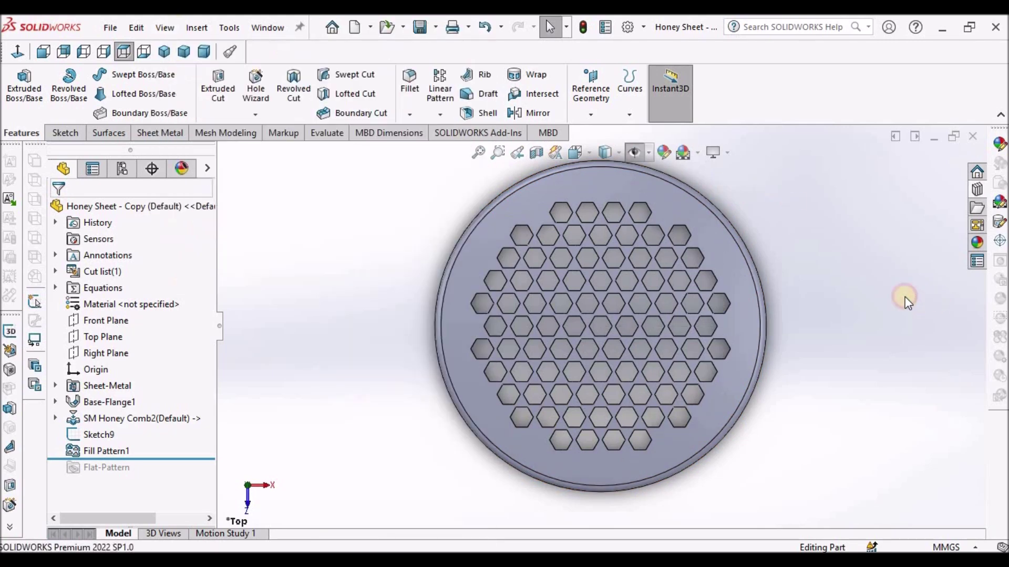
# Step: Rotate the disc to inspect the hexagonal cuts, then turn it to the front view
pyautogui.moveTo(837, 292); pyautogui.dragTo(641, 356)
pyautogui.press('Escape')
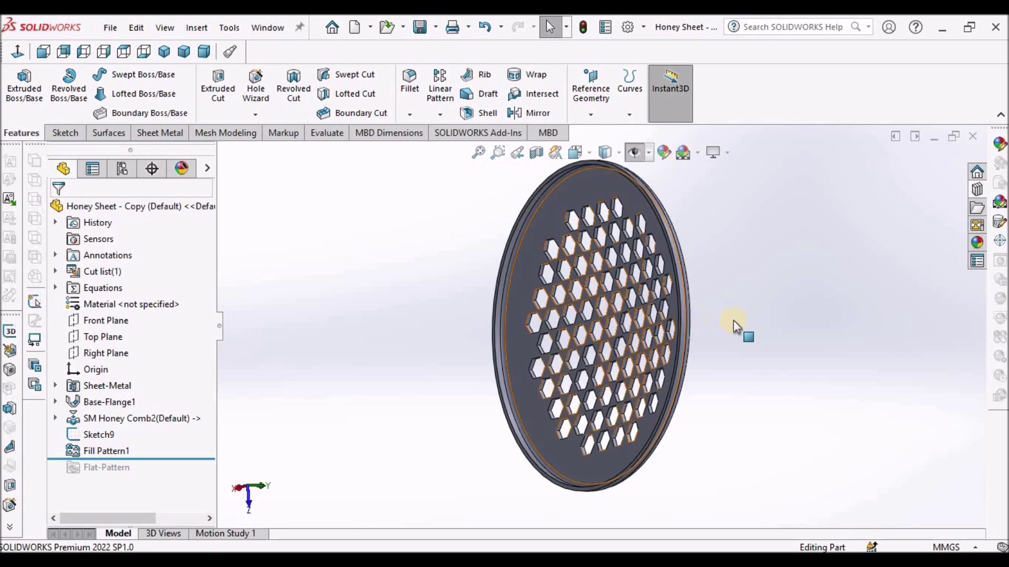
pyautogui.hotkey('ctrl', '1')
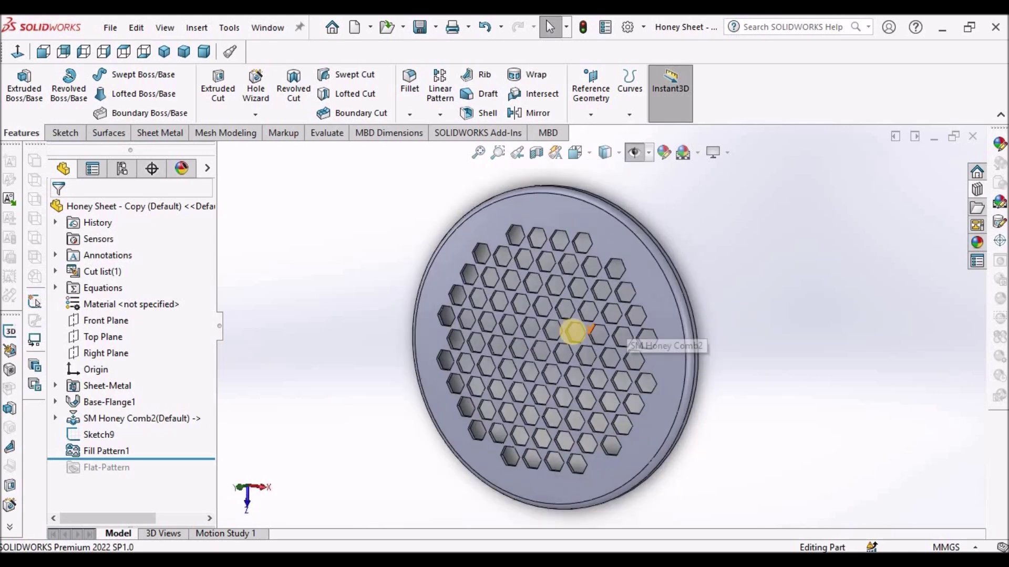
pyautogui.scroll(-8, 573, 336)
pyautogui.scroll(8, 573, 336)
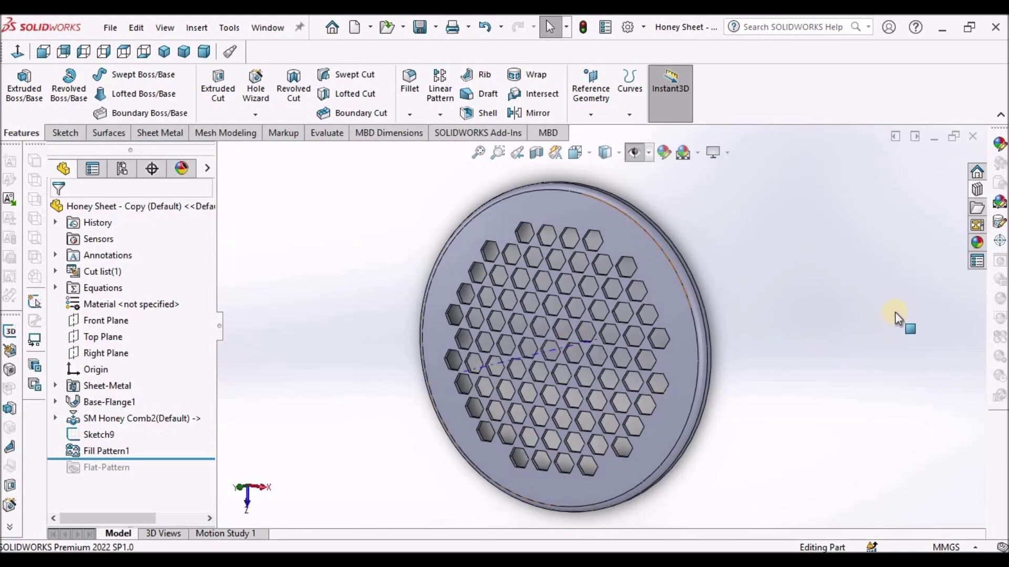